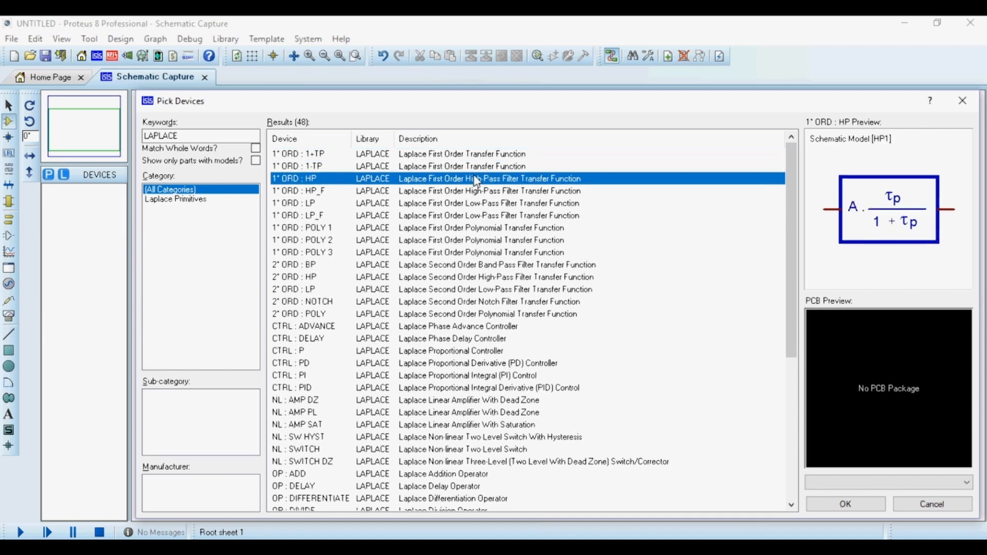
Step: Browse the LAPLACE library models from the first-order high-pass filter to the multiplication operator, examining the schematic previews
key(Down)
key(Down)
key(Down)
key(Down)
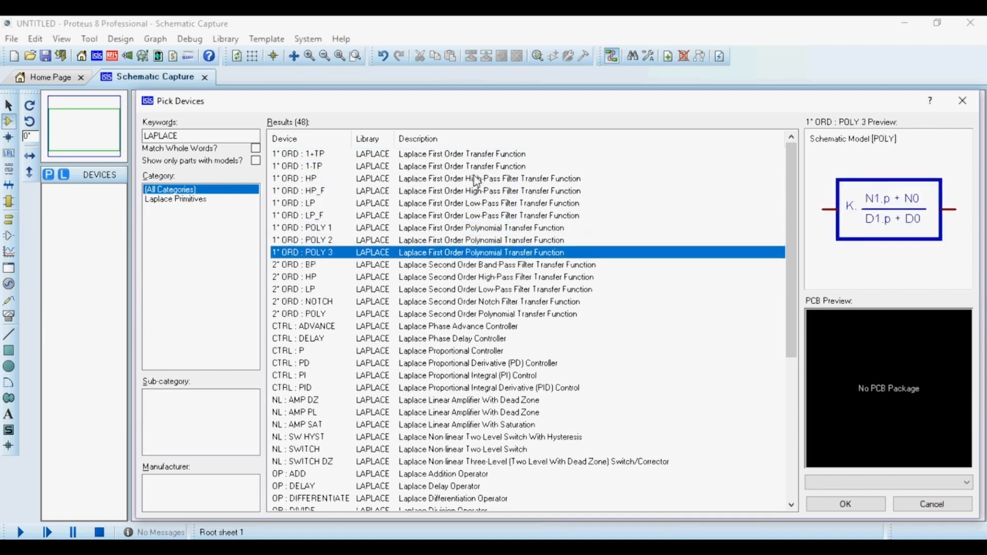
key(Down)
key(Down)
key(Down)
key(Down)
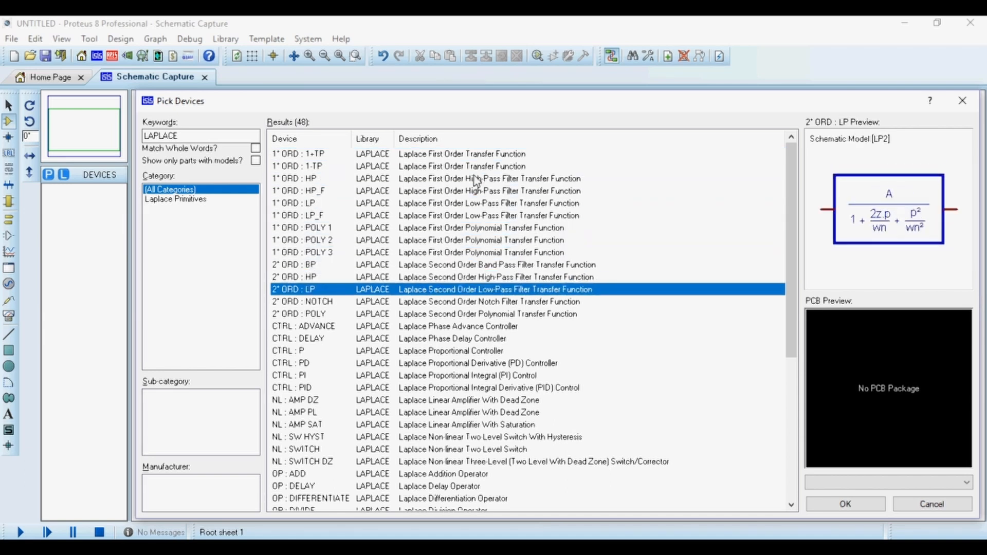
key(Down)
key(Down)
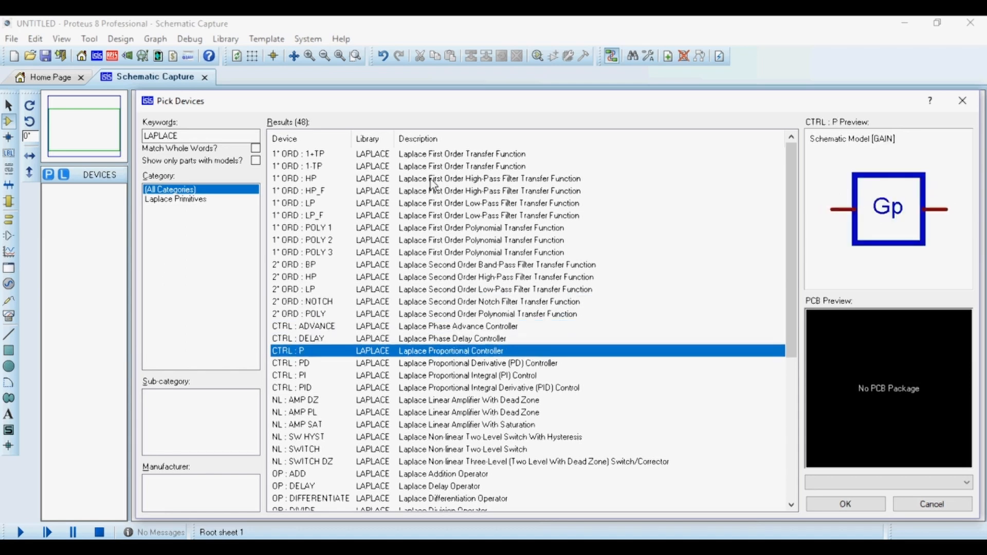
key(Down)
key(Down)
key(Down)
key(Down)
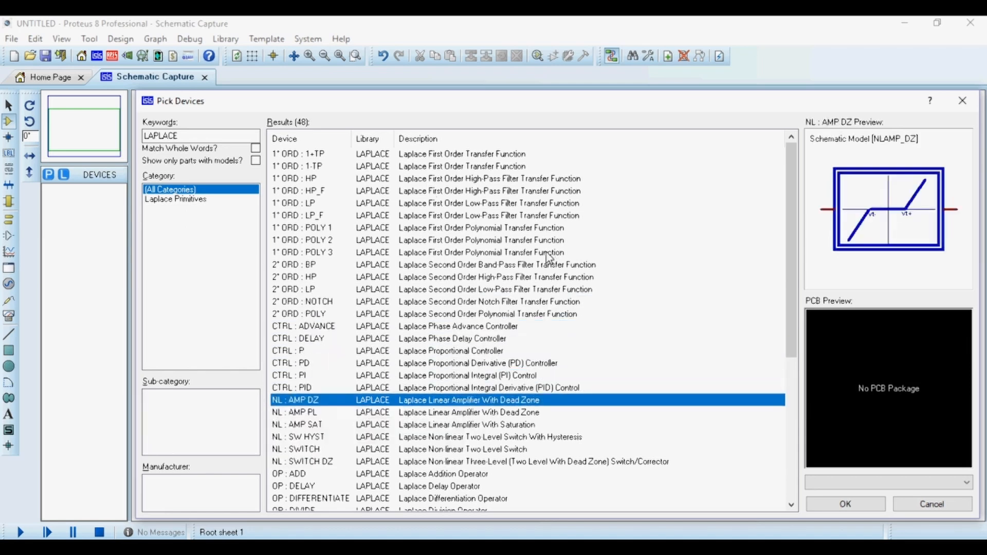
key(Down)
key(Down)
key(Down)
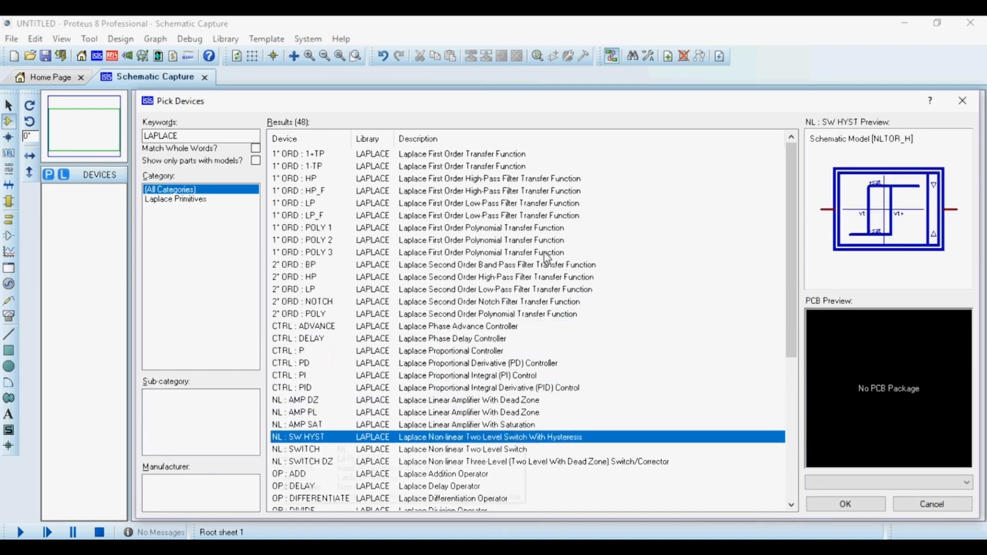
key(Down)
key(Down)
key(Down)
key(Down)
key(Down)
key(Down)
key(Down)
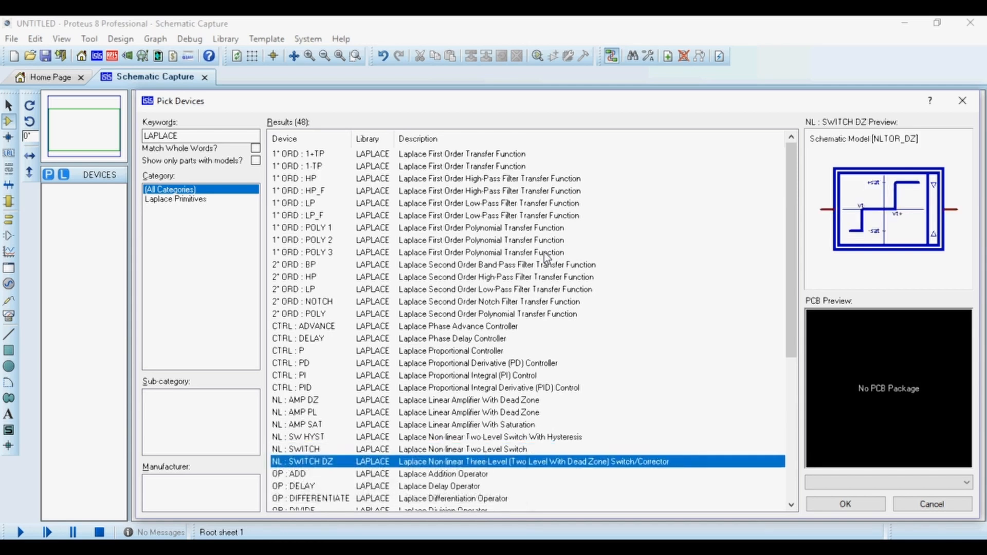
key(Down)
key(Down)
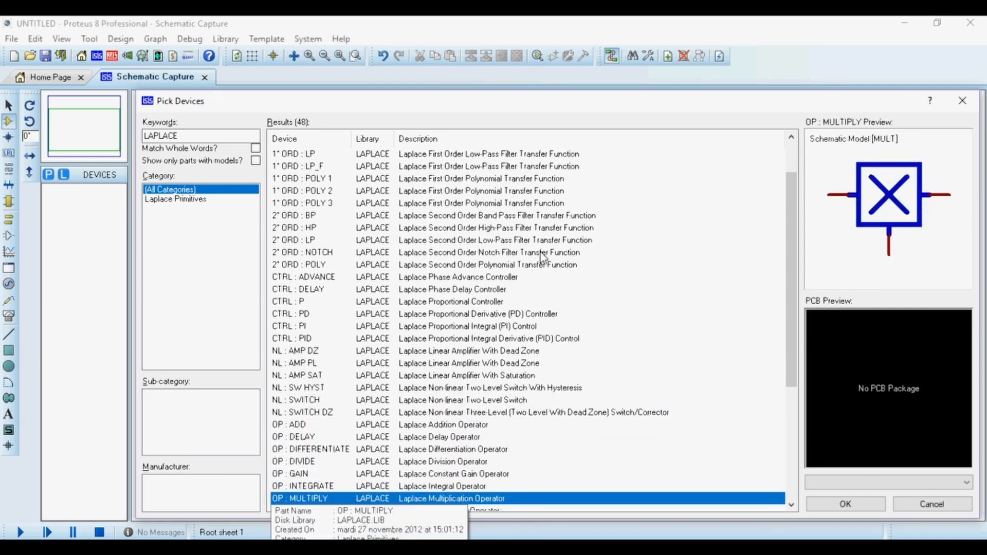
key(Up)
key(Up)
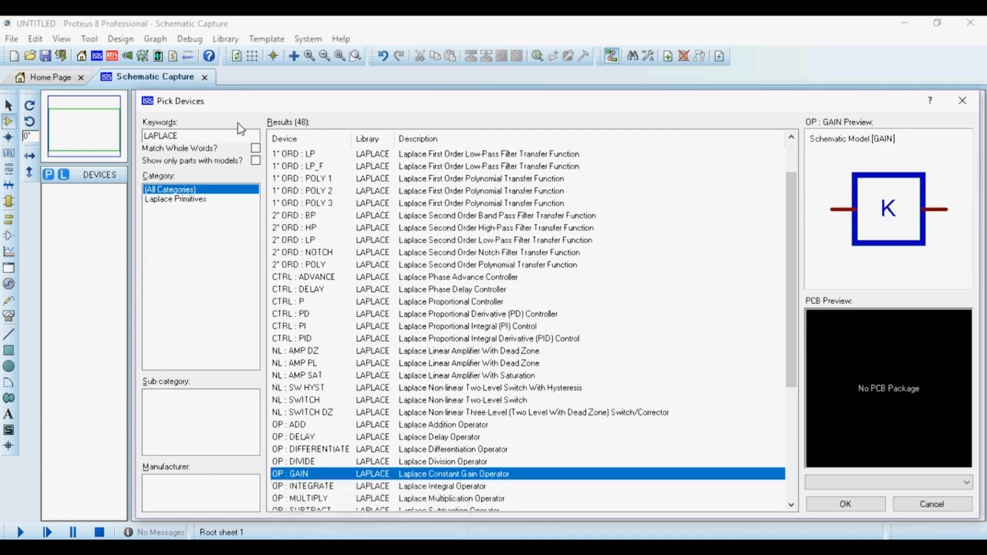
Step: Search the device library for "LAPLACE 2" and examine the previews of the second-order transfer functions
click(224, 139)
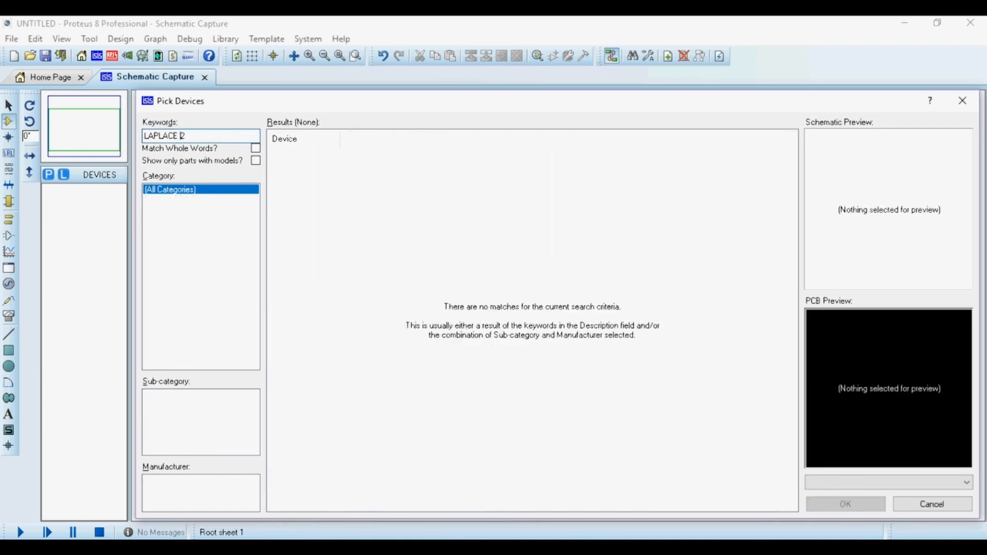
click(372, 156)
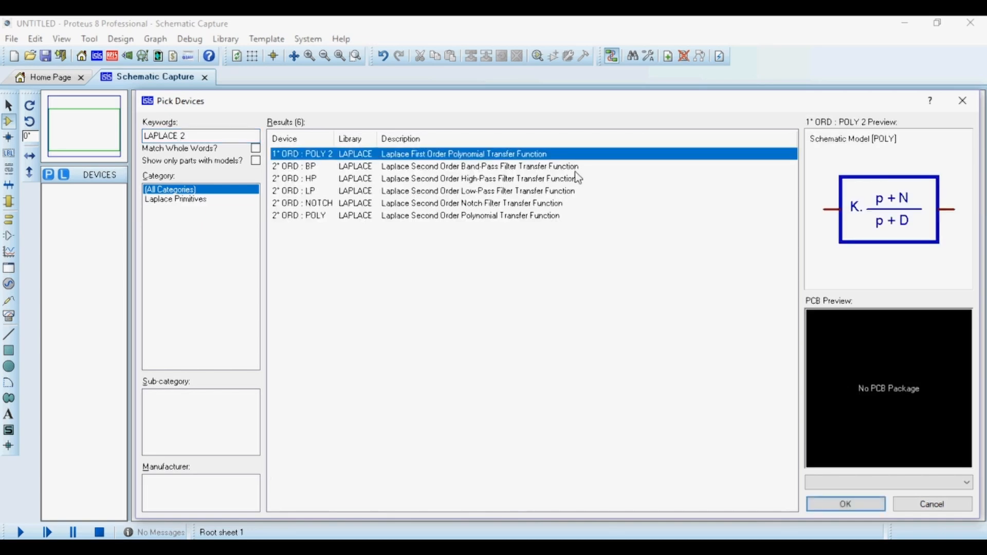
key(Down)
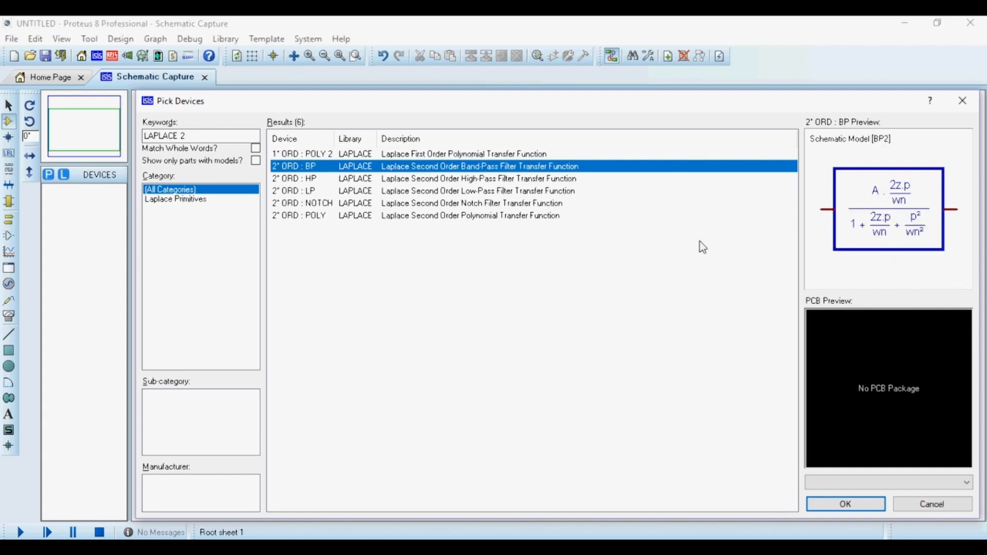
key(Down)
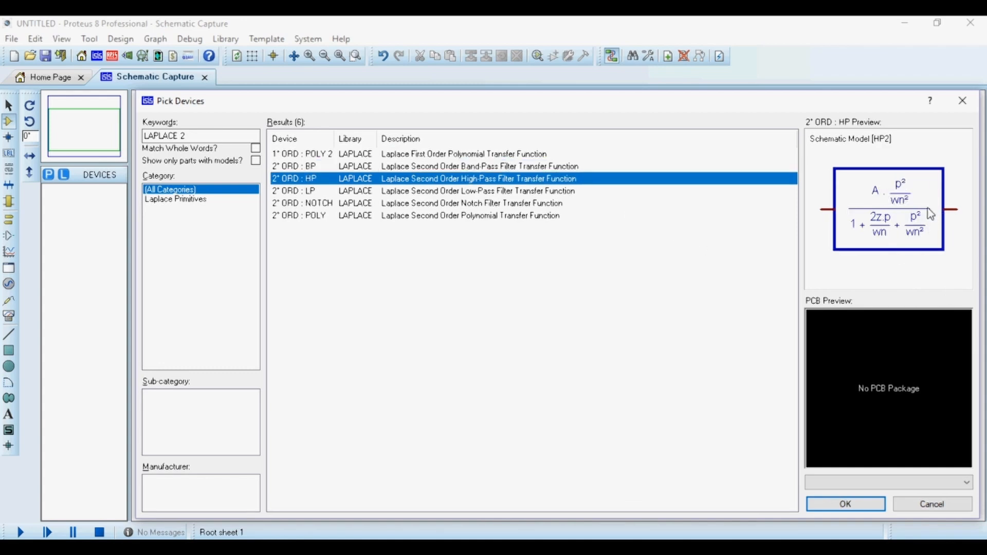
key(Down)
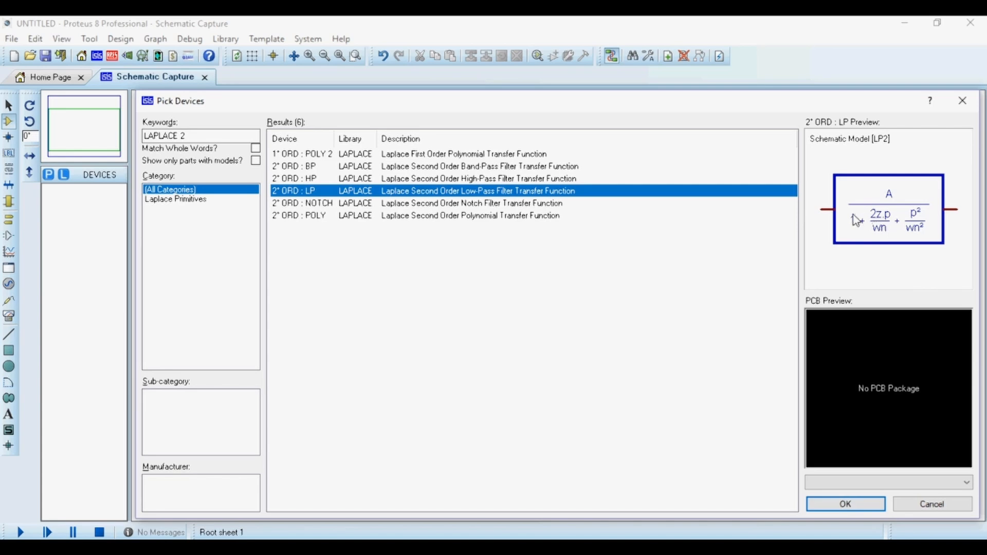
key(Down)
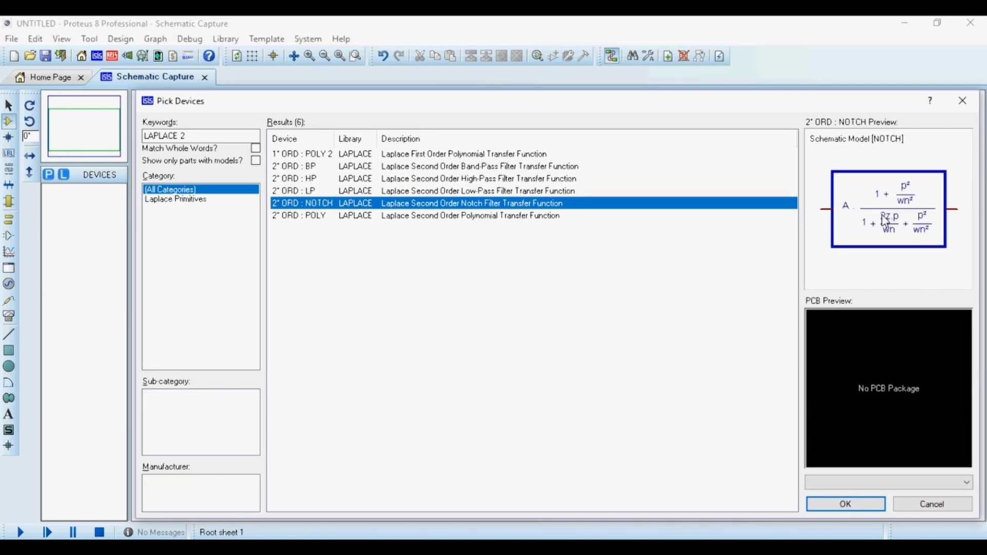
key(Down)
Step: Search for "LAPLACE add" and "LAPLACE sub" to preview the addition and subtraction operators
click(203, 137)
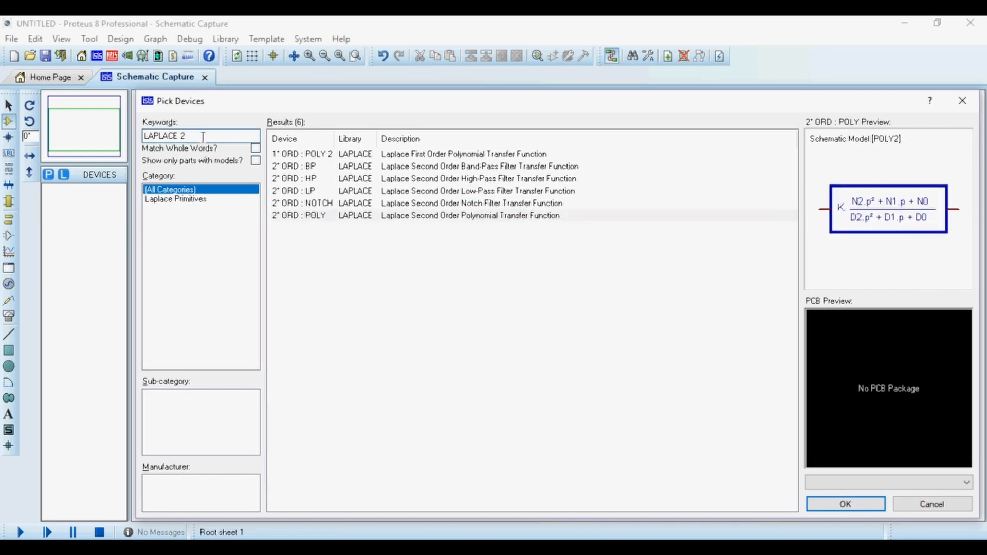
key(BackSpace)
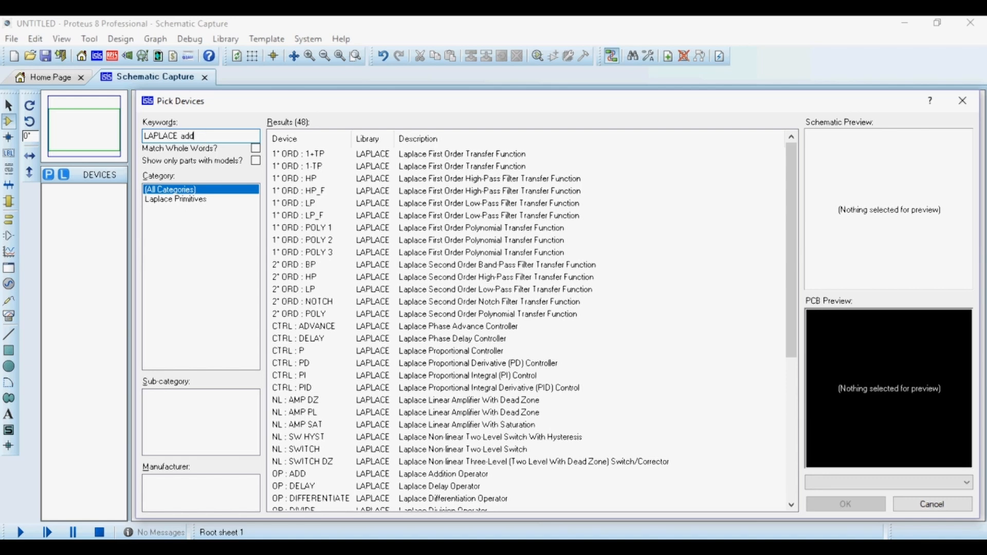
text(add)
click(326, 156)
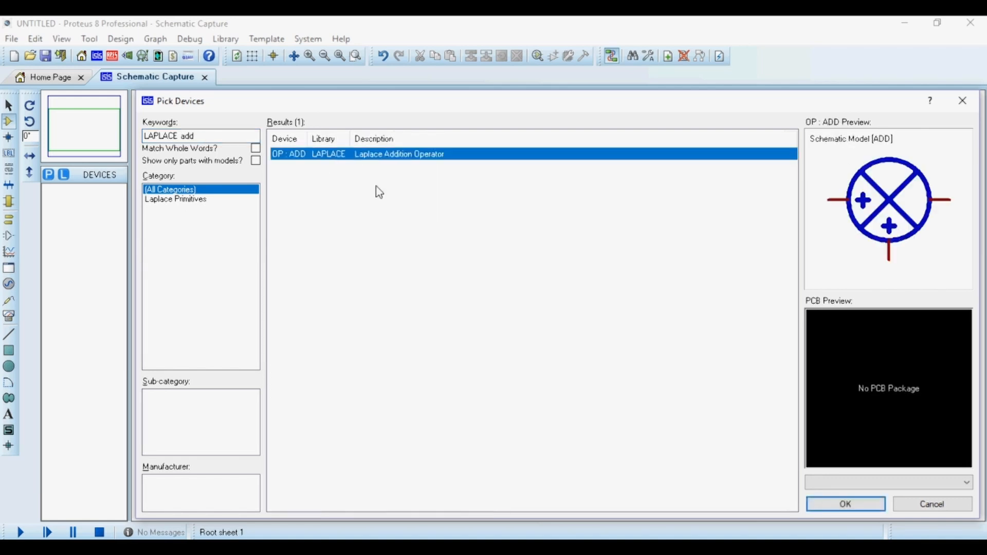
click(215, 135)
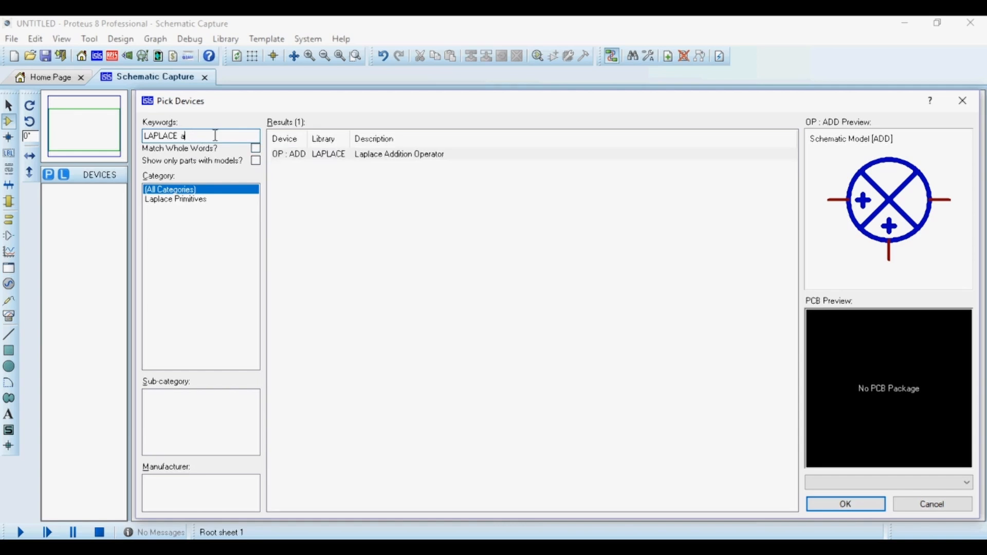
key(BackSpace)
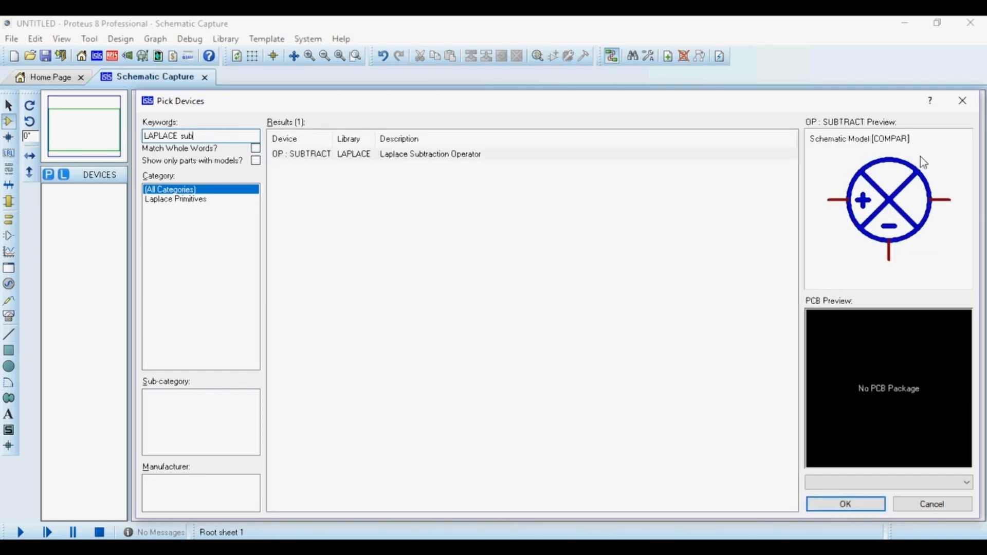
Step: Search for "LAPLACE 2" and add the 2° ORD : LP low-pass transfer function to the device list
click(239, 138)
drag(211, 138, 132, 138)
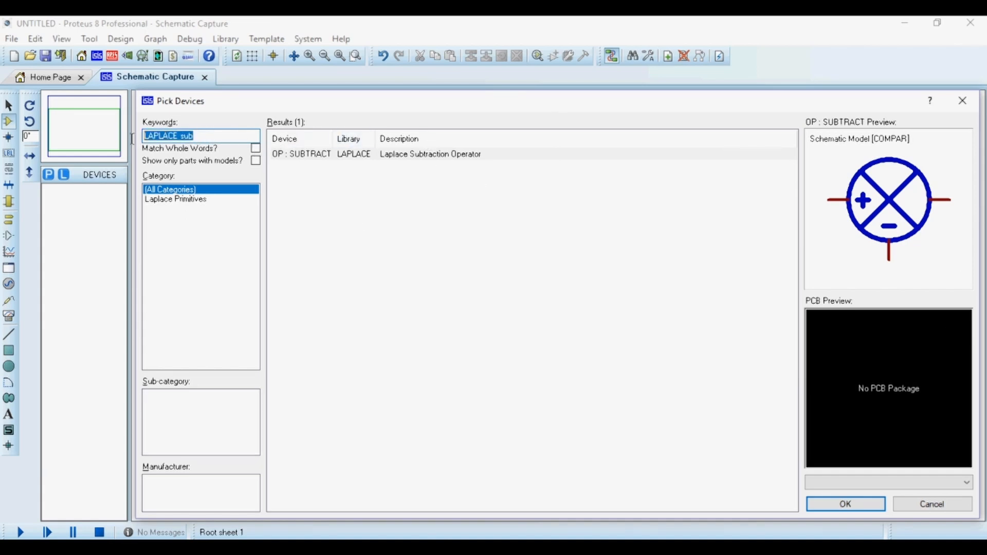
click(208, 139)
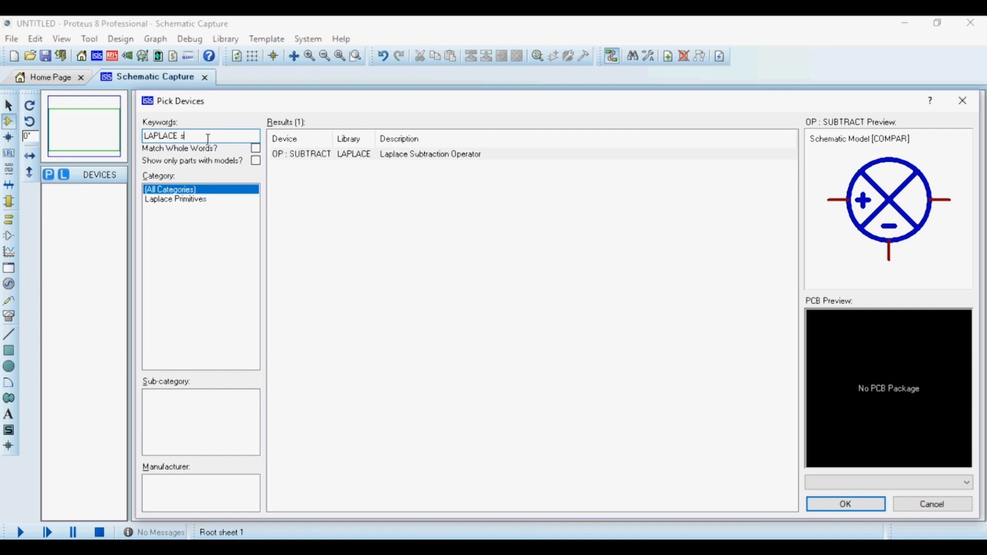
key(BackSpace)
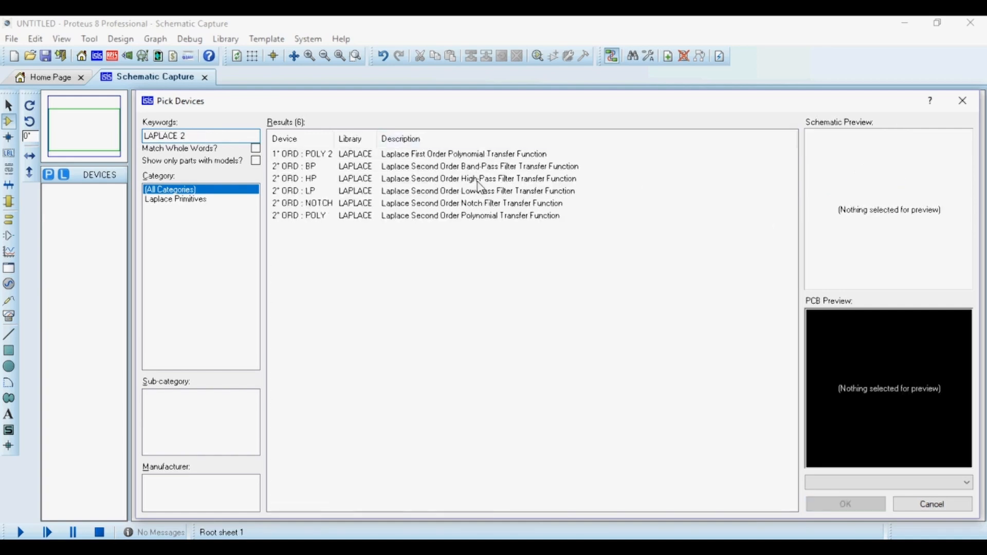
click(478, 167)
key(Down)
key(Down)
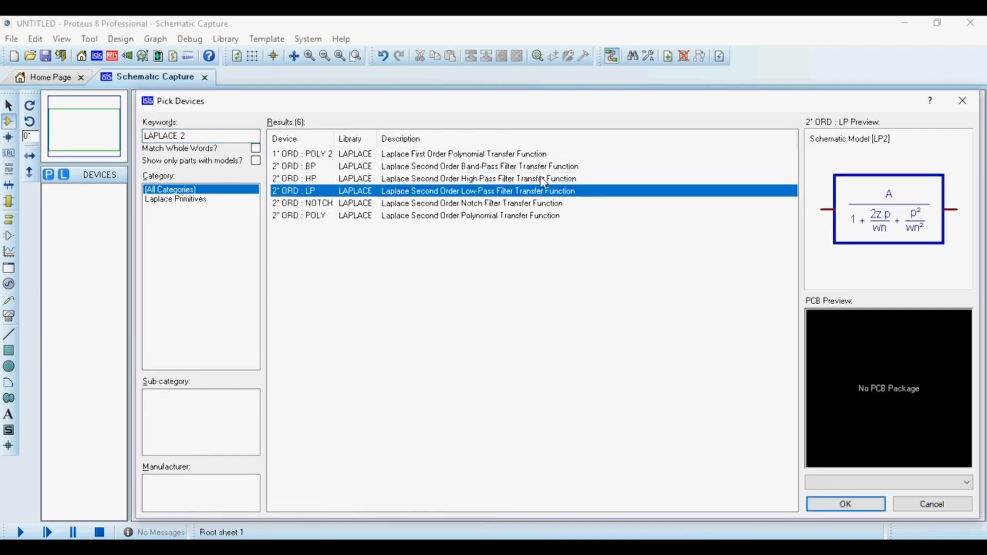
double_click(462, 191)
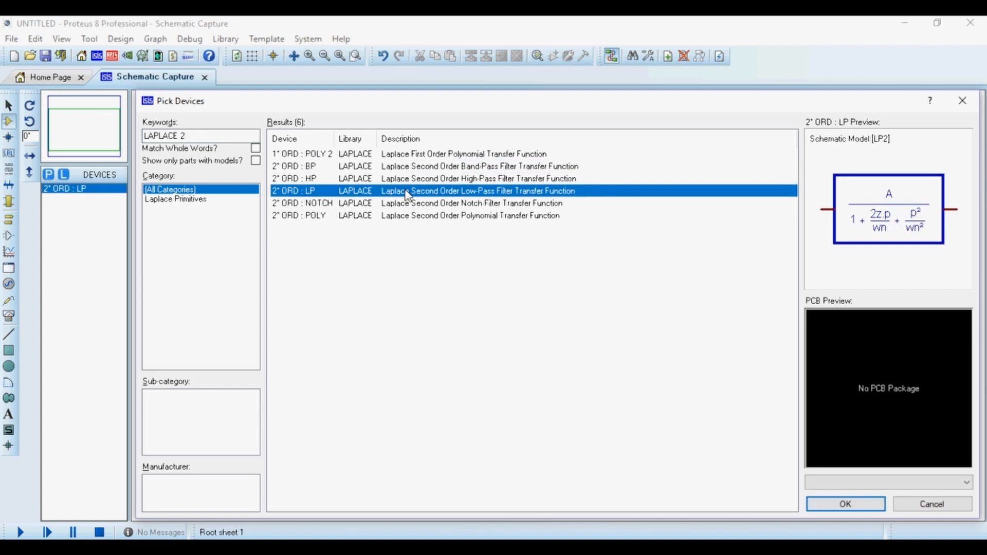
Step: Search for "LAPLACE sub", add the OP : SUBTRACT operator to the device list, and close the device picker
click(252, 135)
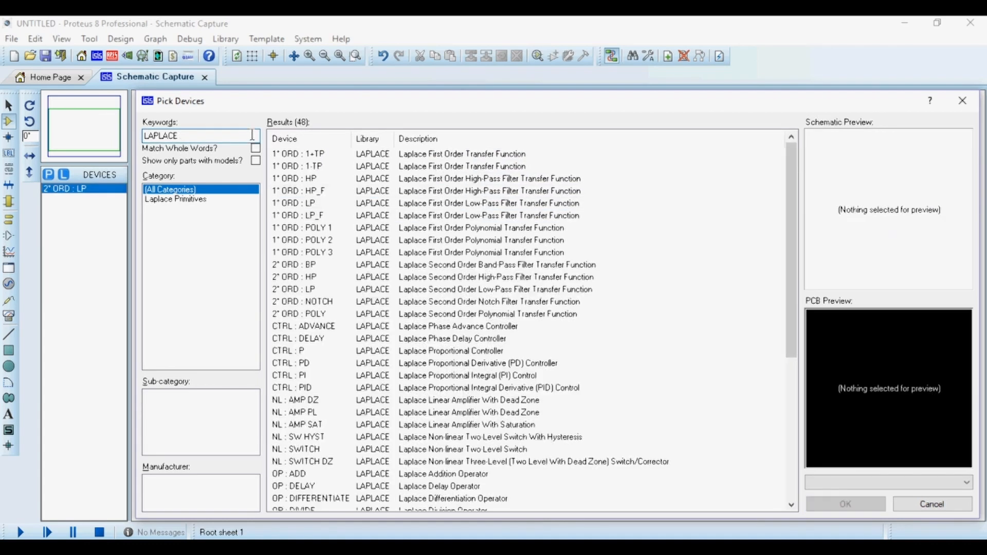
text(sub)
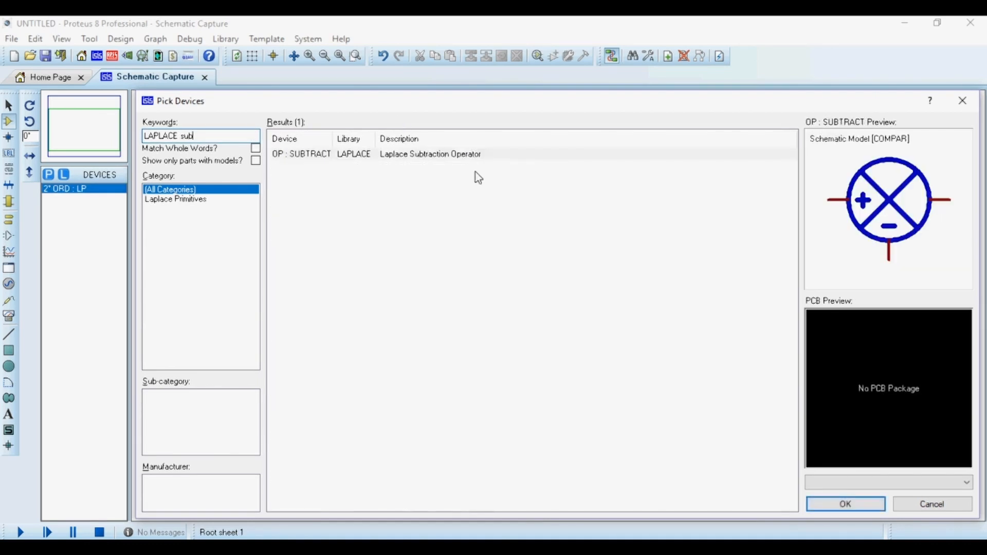
double_click(464, 156)
click(964, 101)
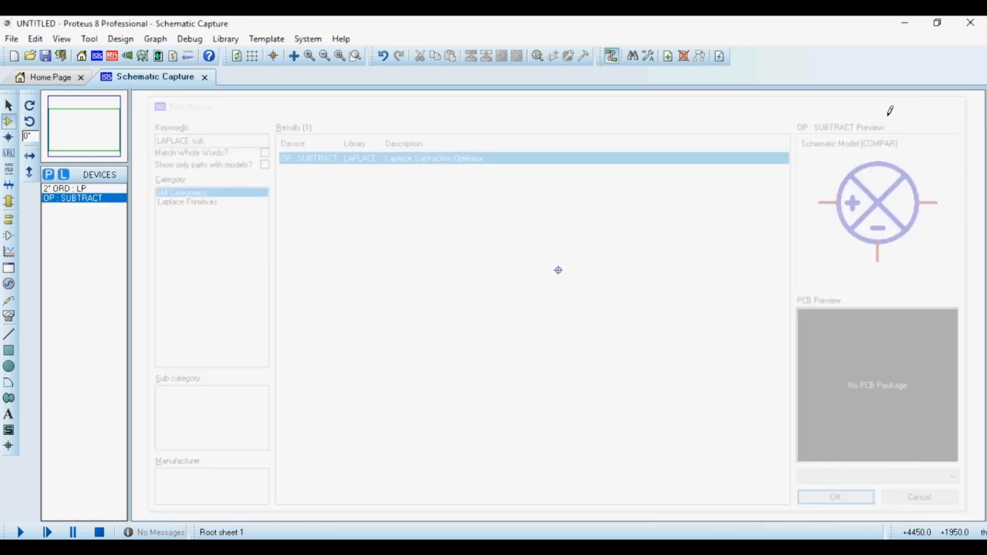
Step: Place one 2° ORD : LP block on the schematic, up and to the left of the sheet origin
click(83, 196)
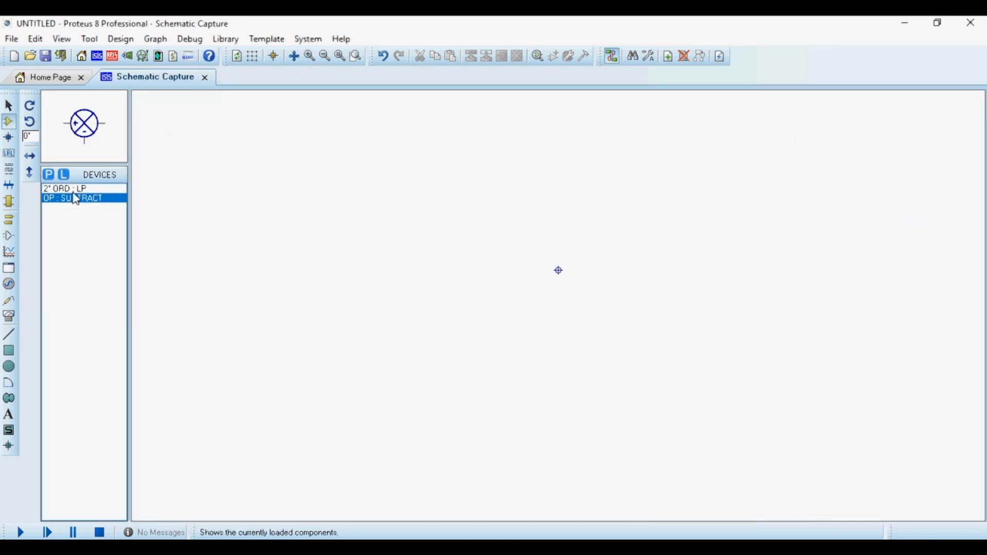
click(65, 189)
click(562, 267)
click(453, 236)
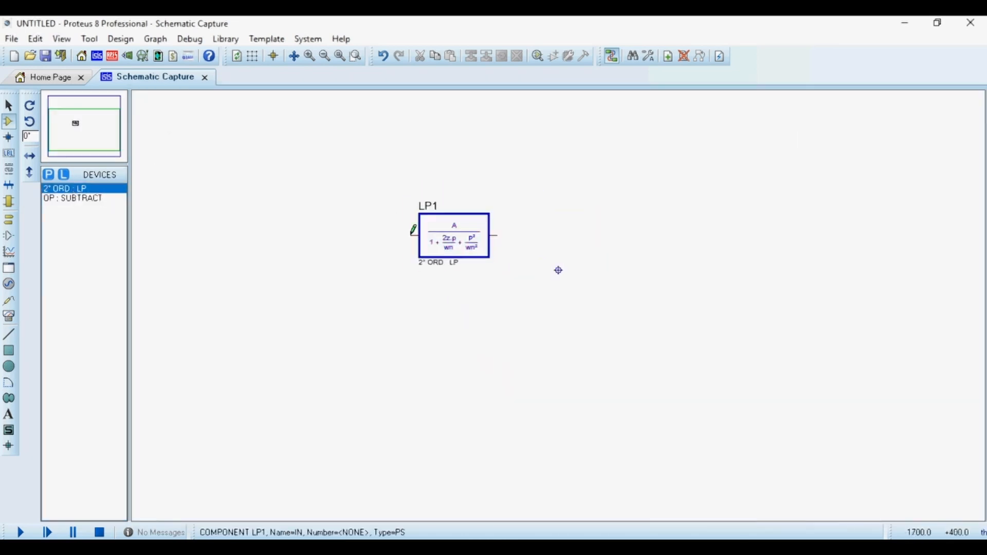
scroll(412, 230, up, 2)
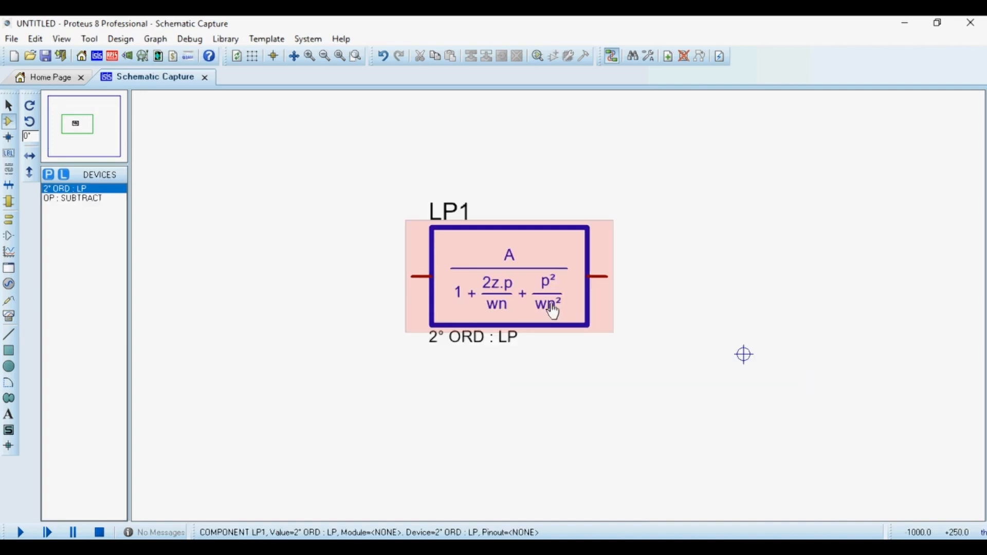
scroll(553, 311, down, 2)
Step: Place an OP : SUBTRACT block beside the low-pass block LP1 and reposition it directly below LP1
click(61, 199)
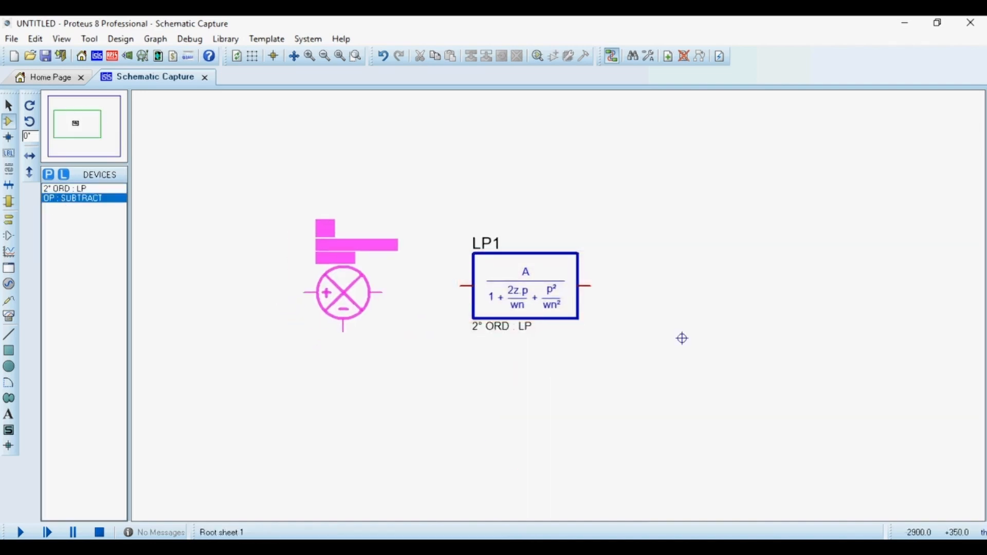
click(382, 286)
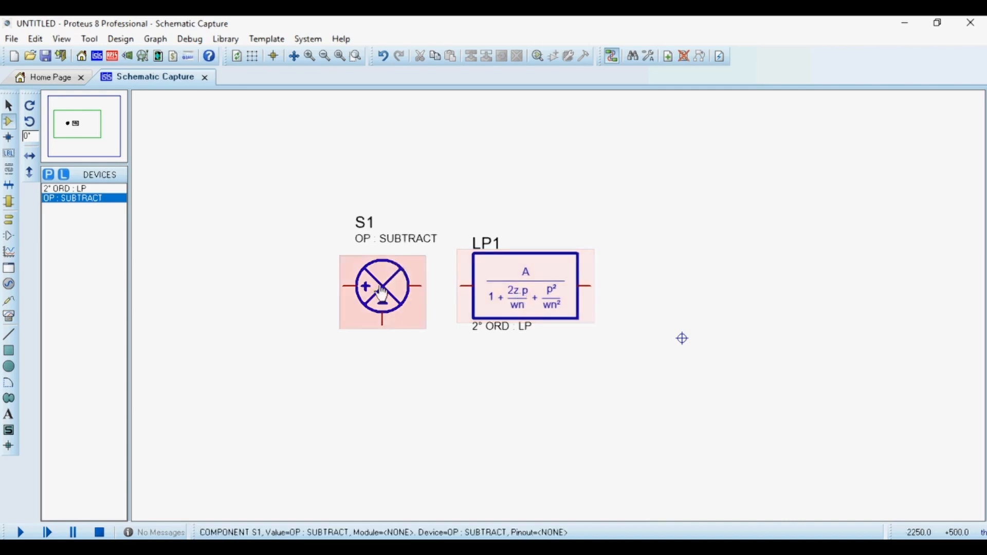
scroll(525, 331, down, 1)
scroll(561, 301, up, 2)
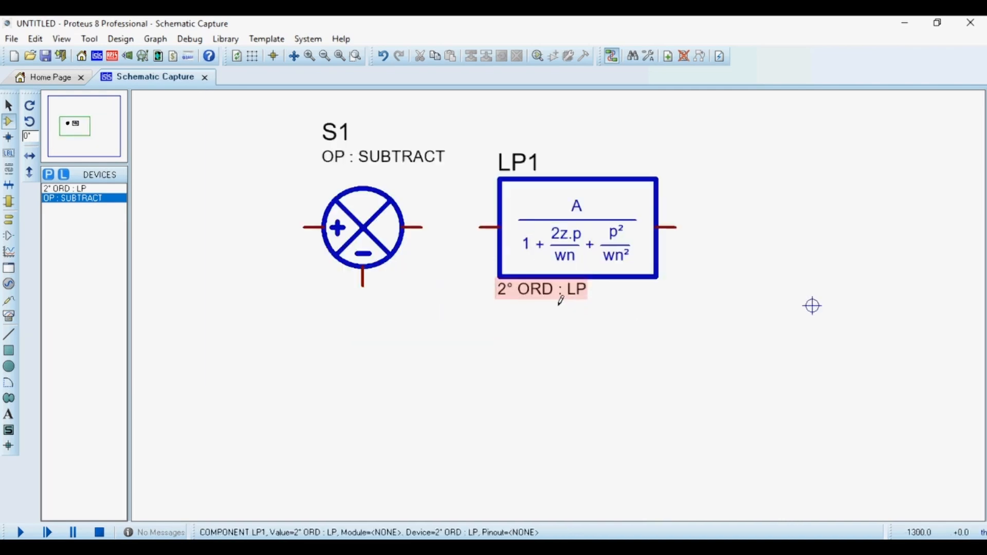
click(365, 273)
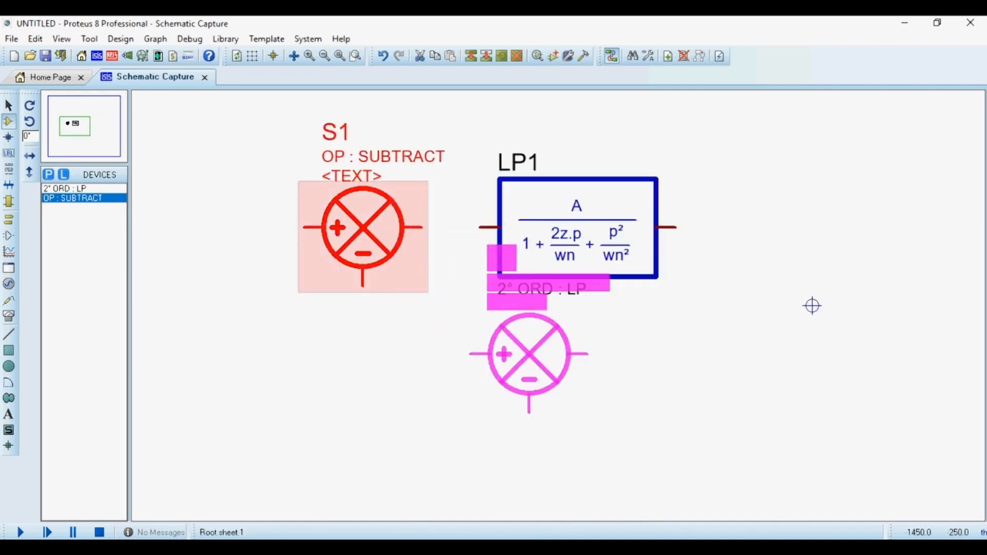
drag(530, 355, 558, 423)
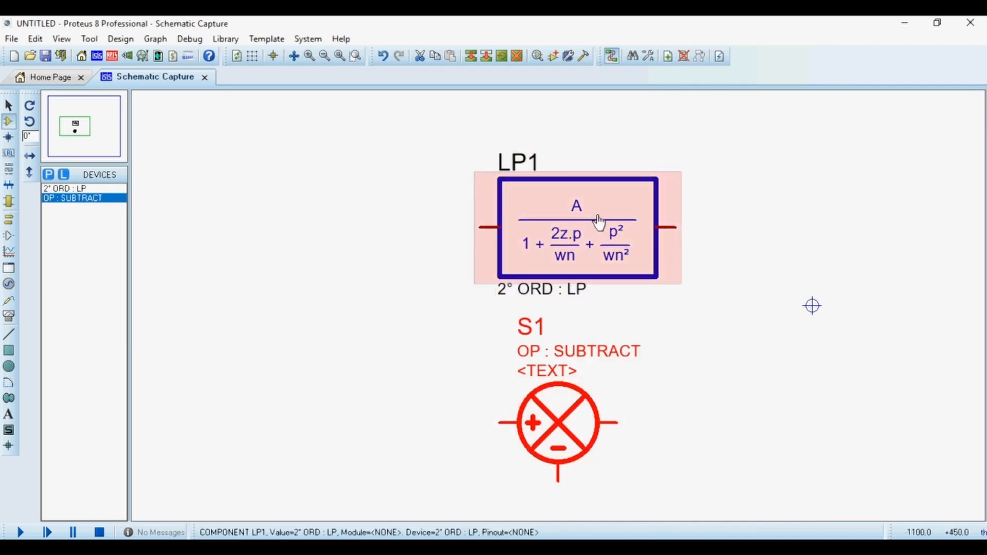
Step: Place a DC generator beside the low-pass block LP1 and wire it to the block's input
click(8, 237)
click(9, 251)
click(8, 284)
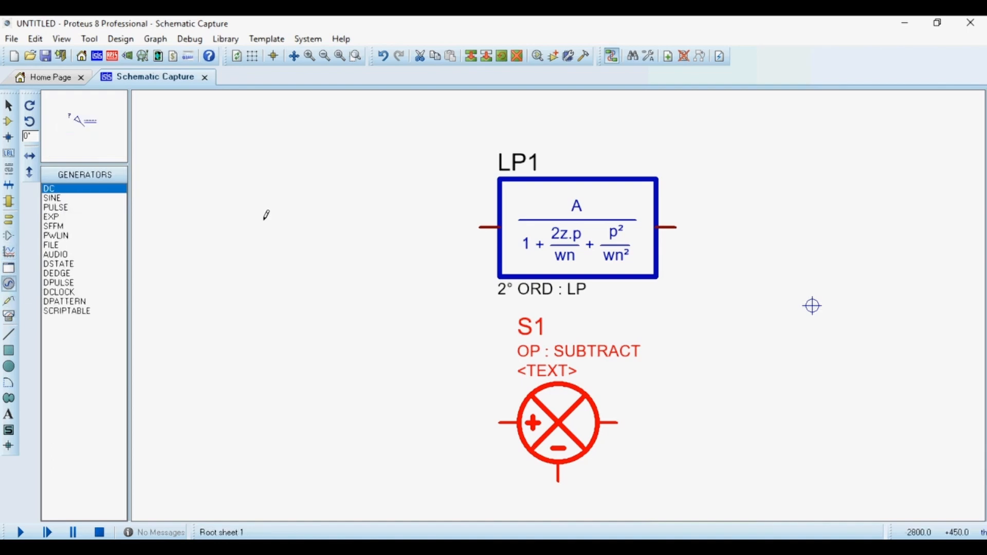
click(420, 243)
click(386, 215)
click(421, 227)
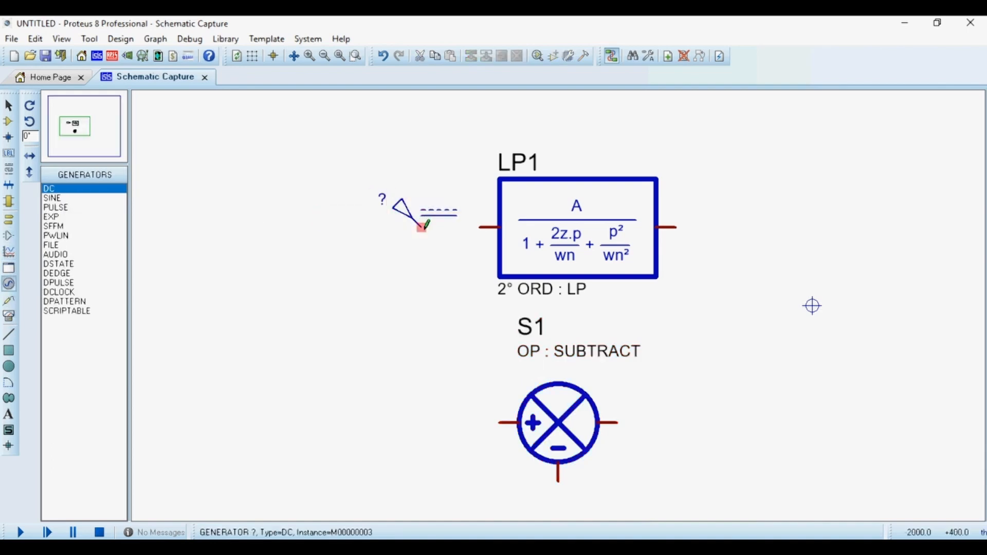
click(422, 227)
click(480, 227)
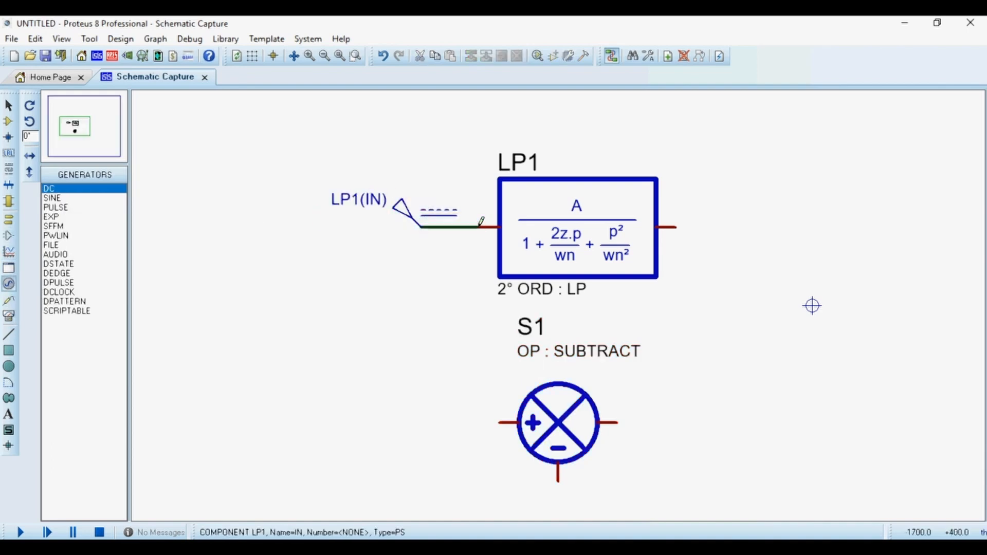
Step: Place a voltage probe on the output side of LP1 and wire it to the block's output
click(9, 299)
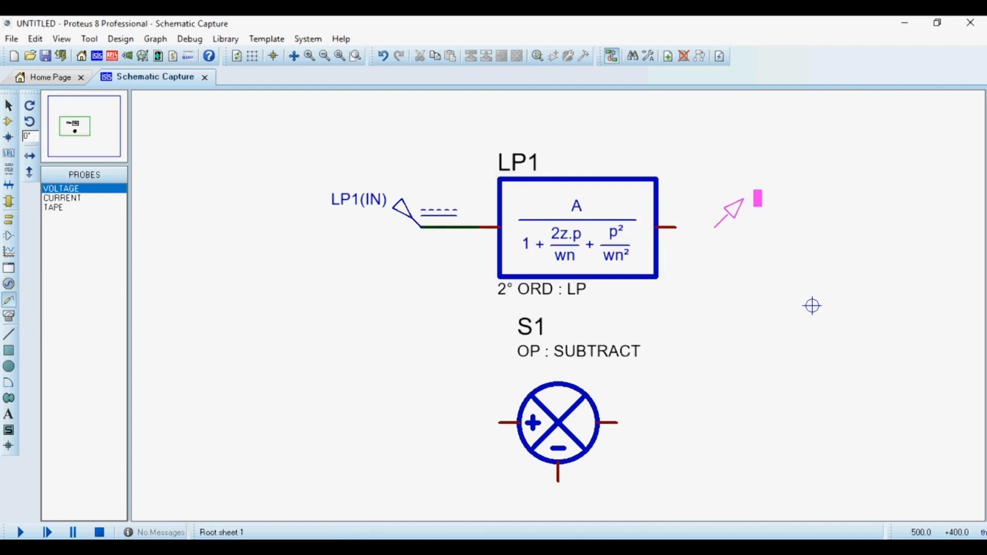
click(714, 227)
click(715, 227)
click(675, 227)
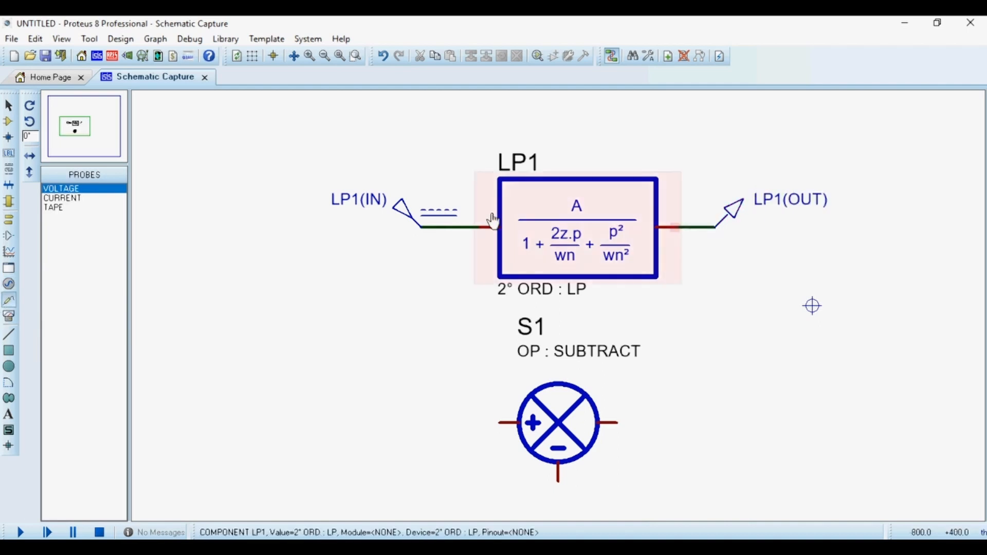
Step: Name the DC generator at LP1's input Vin and the voltage probe at its output Vout
double_click(424, 211)
text(V)
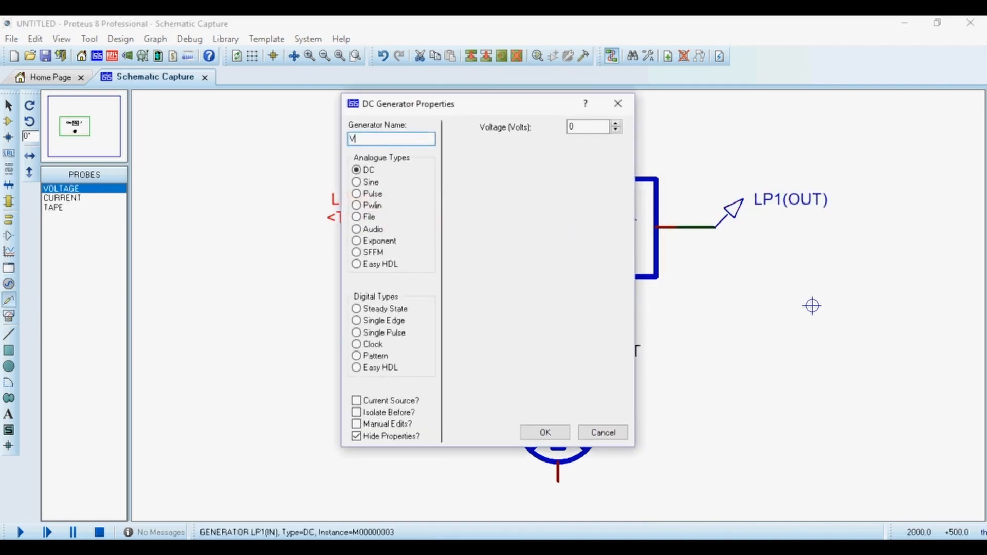
text(in)
key(Return)
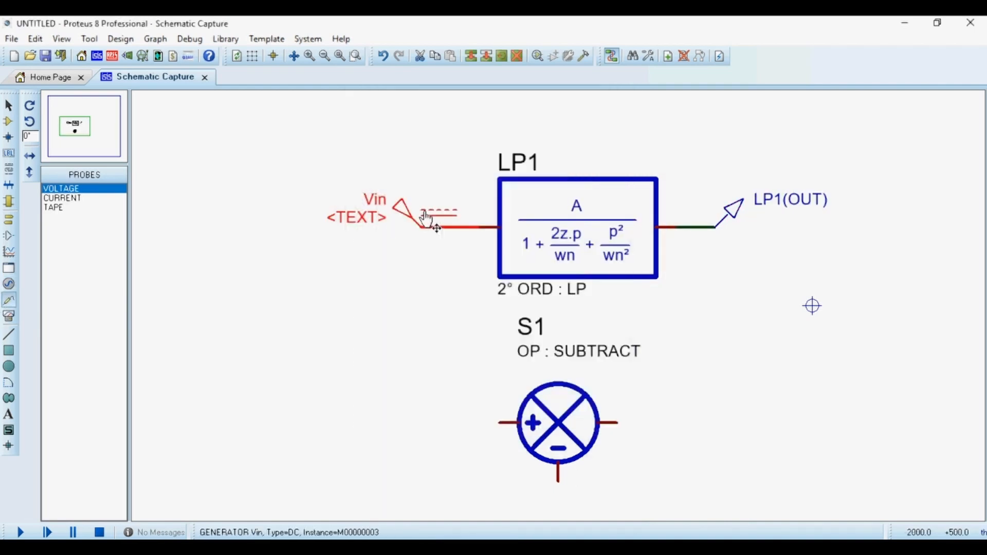
double_click(759, 204)
text(V)
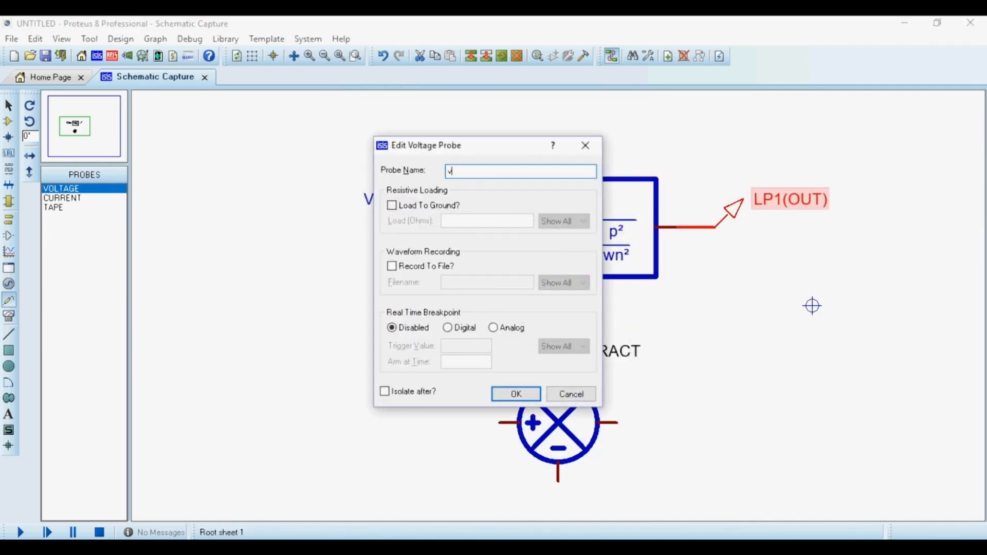
text(out)
key(Return)
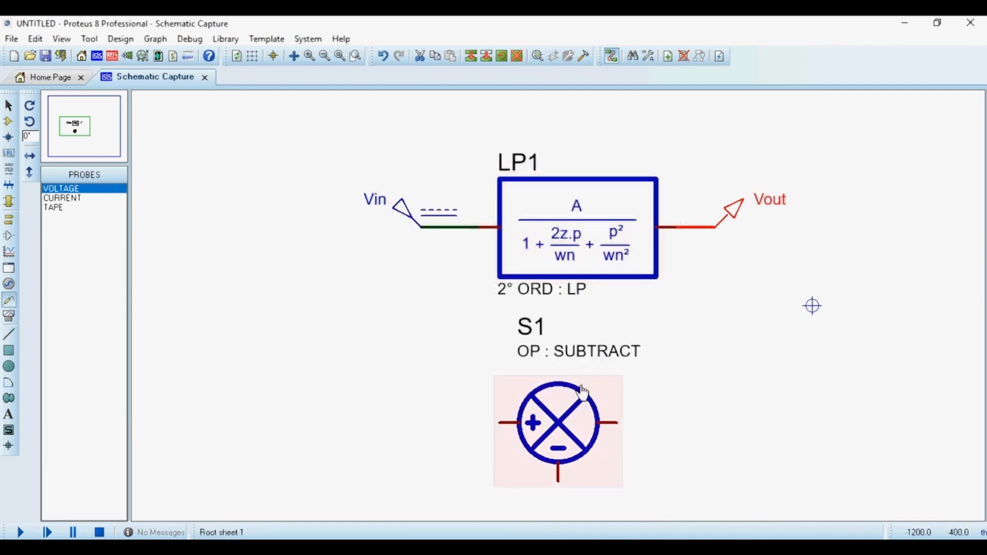
Step: Delete the OP : SUBTRACT block S1 below LP1 from the schematic
right_click(582, 393)
click(628, 62)
scroll(565, 306, down, 1)
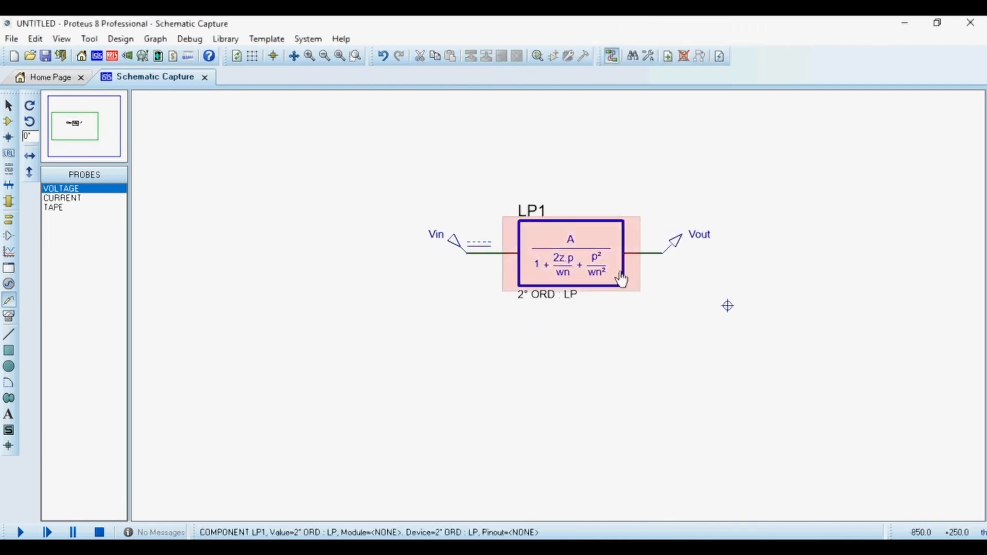
scroll(620, 277, up, 1)
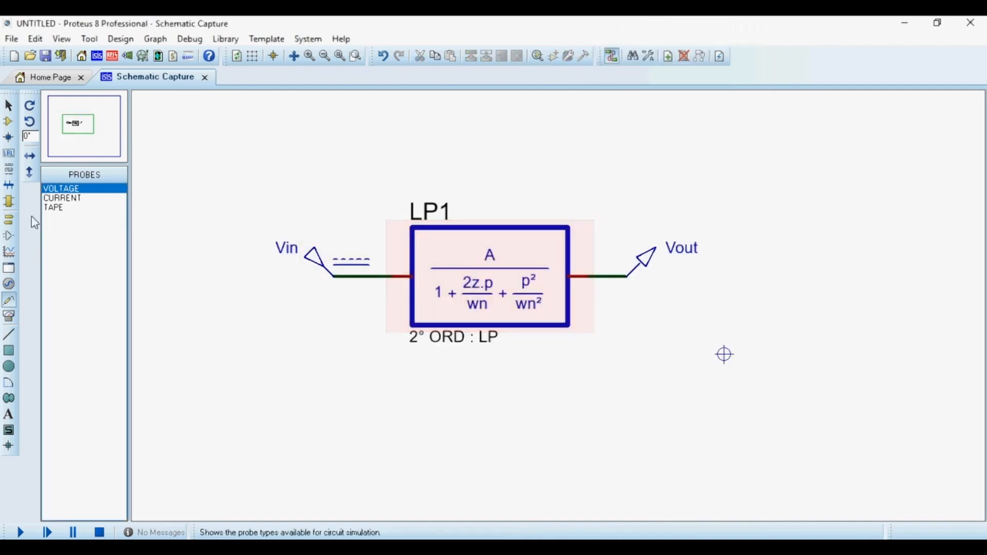
Step: Draw a FREQUENCY graph on the sheet directly below the LP1 circuit, wider than the circuit
click(9, 257)
click(67, 216)
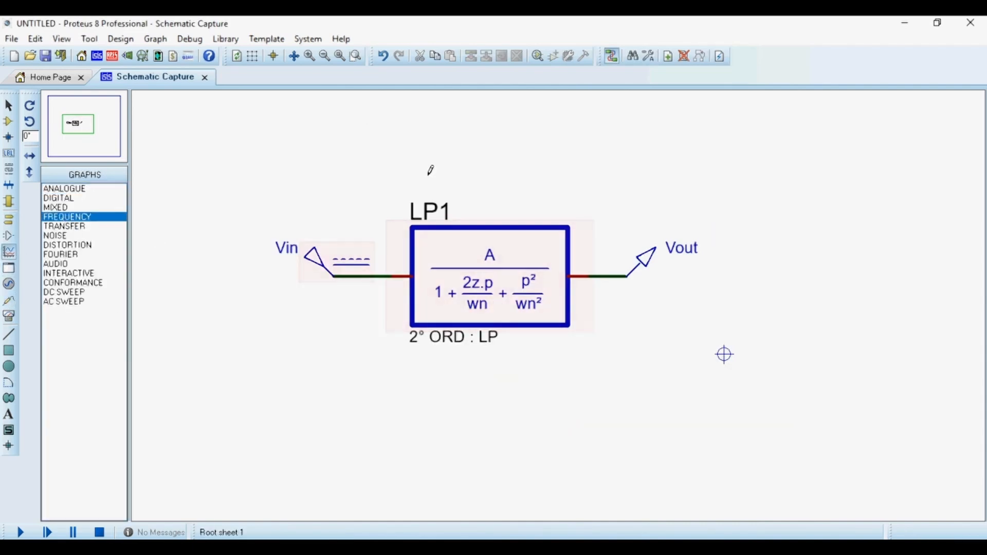
key(F7)
drag(389, 350, 695, 494)
scroll(560, 304, up, 1)
scroll(471, 280, down, 1)
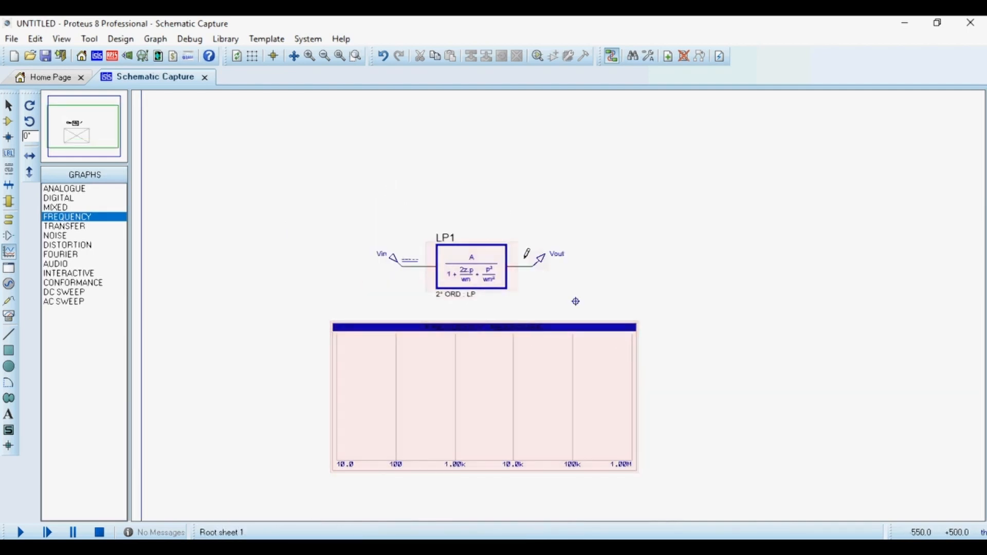
Step: Set LP1's damping value to 1.0 and its normal frequency to 2*3.14*100, keeping the static gain at 1.0
scroll(461, 355, up, 2)
double_click(517, 136)
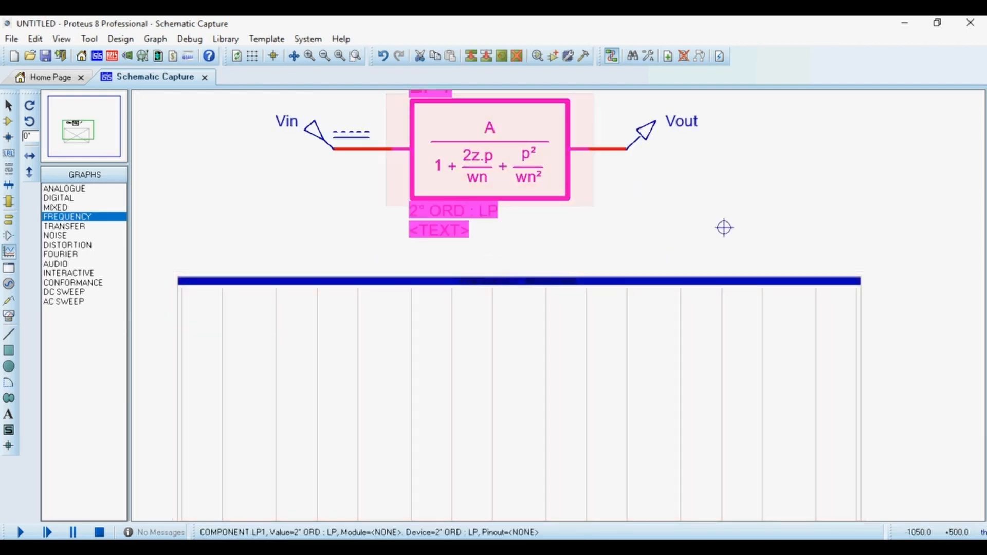
drag(422, 231, 403, 234)
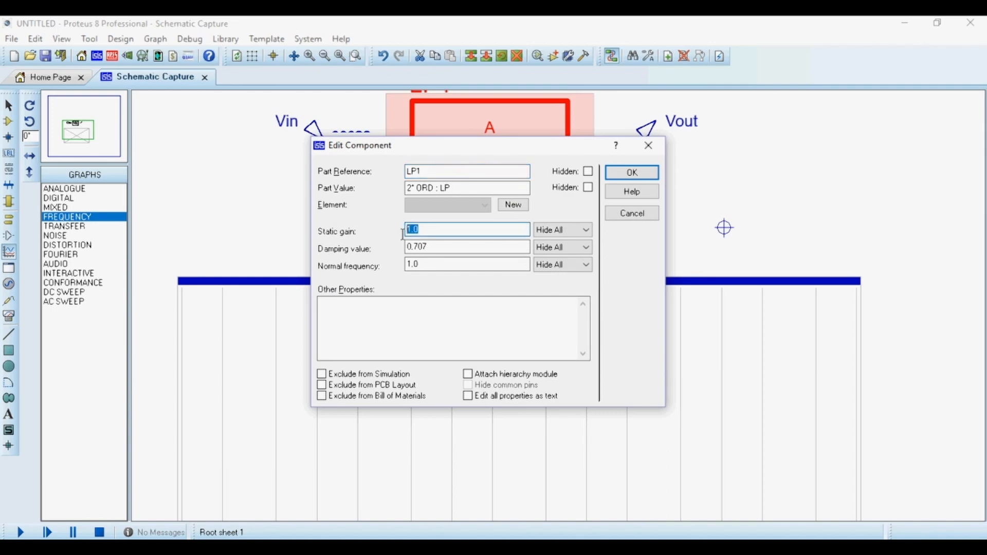
drag(493, 151, 746, 186)
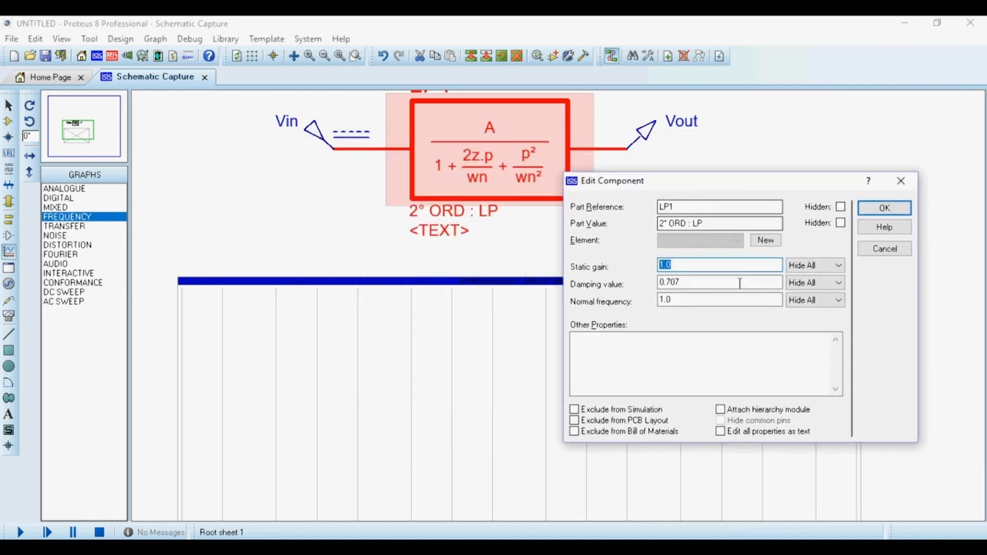
drag(689, 284, 654, 286)
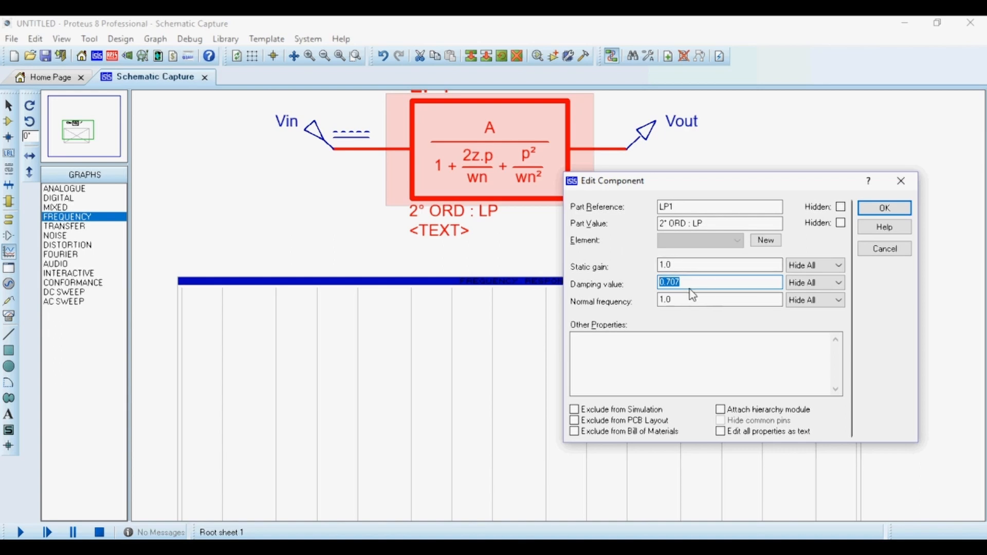
text(1.0)
key(Tab)
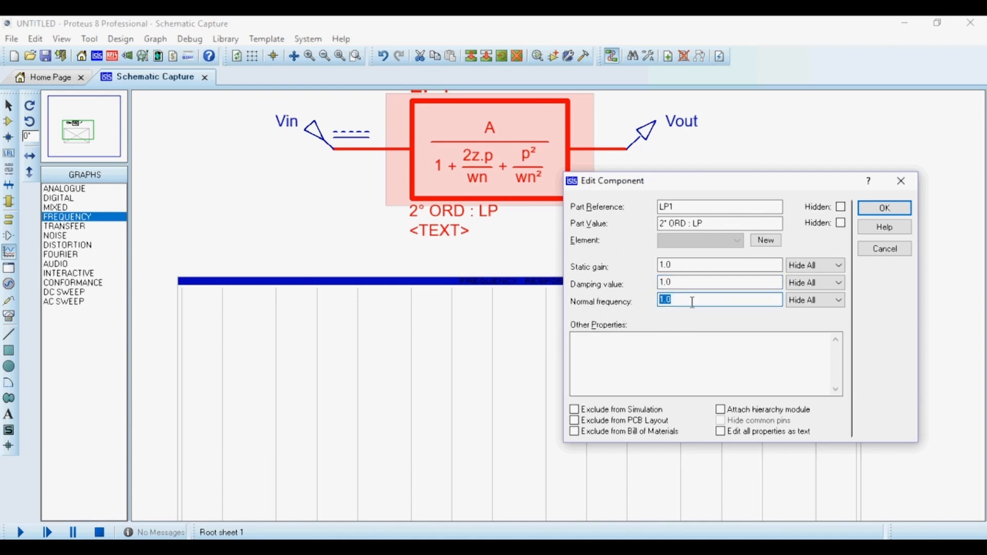
text(2*3.14*100)
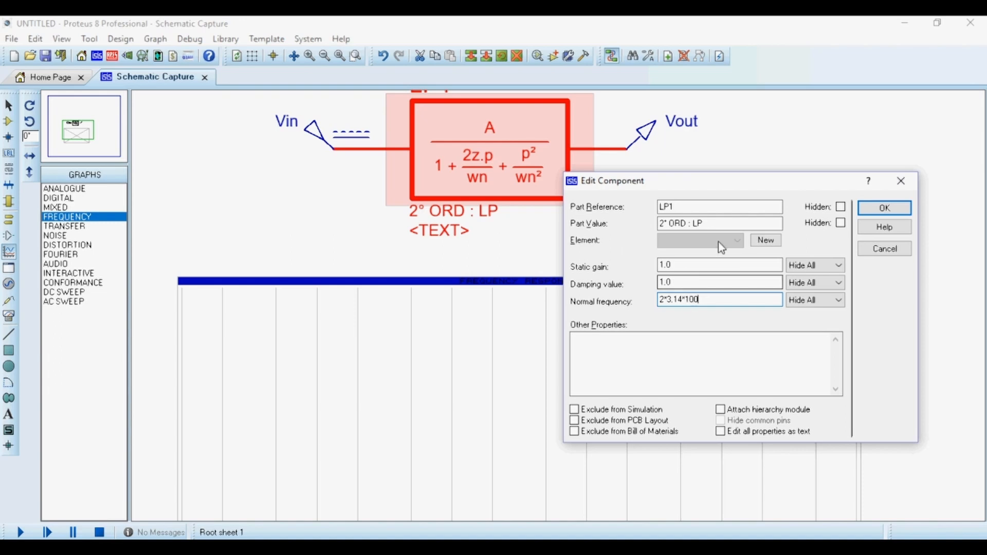
click(884, 207)
click(280, 177)
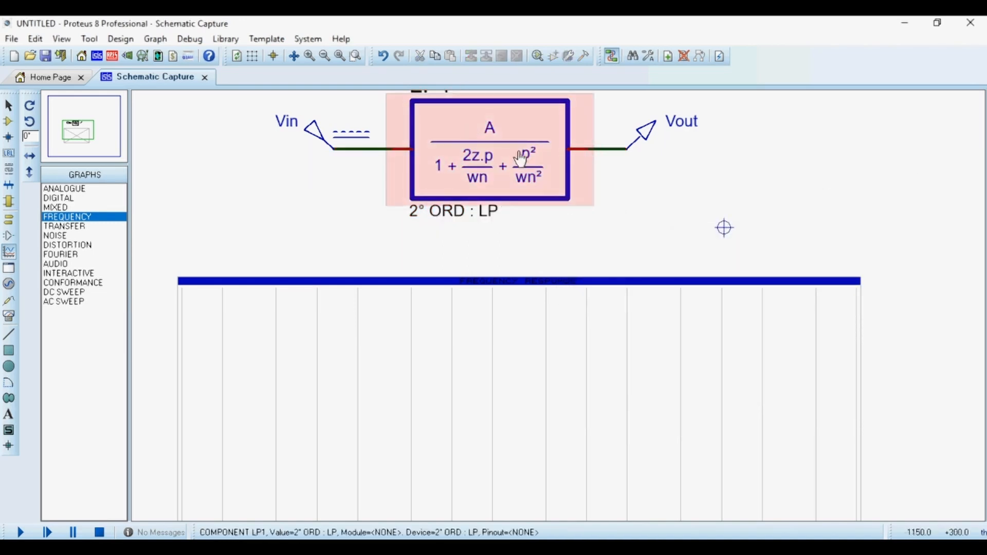
Step: Configure the frequency response graph with Vin as reference, a start frequency of 1 and a stop frequency of 1k
scroll(448, 156, down, 1)
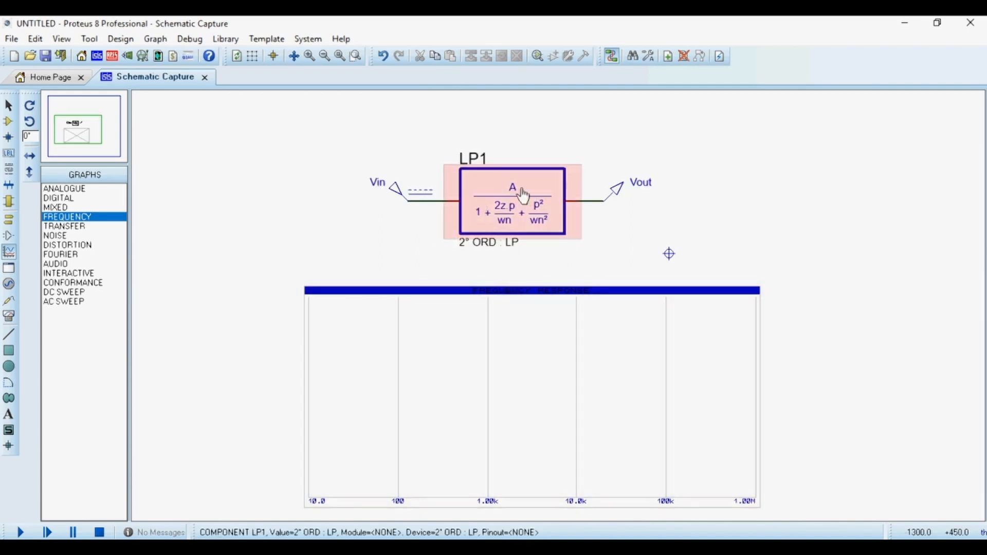
scroll(558, 299, down, 1)
scroll(559, 308, up, 1)
click(551, 318)
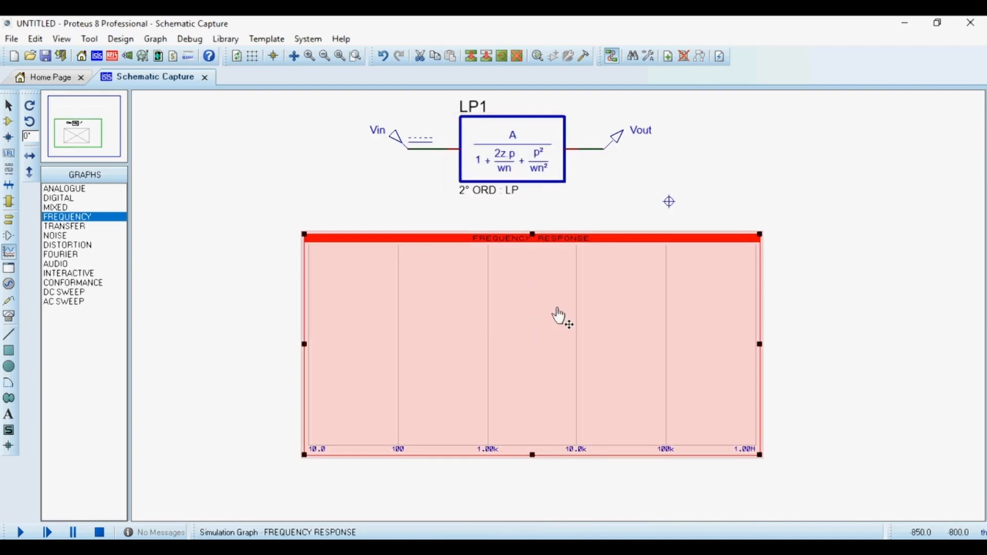
click(558, 316)
click(383, 200)
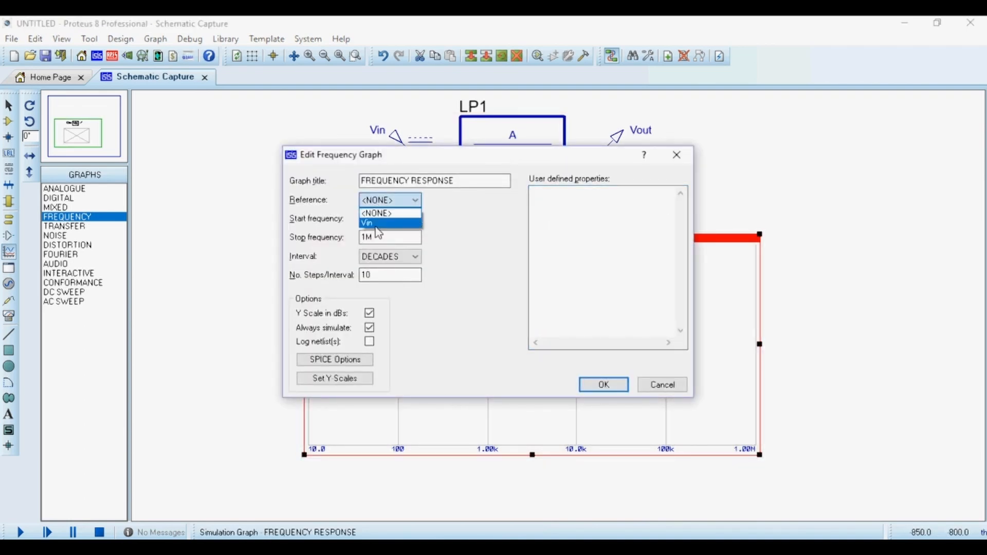
click(377, 223)
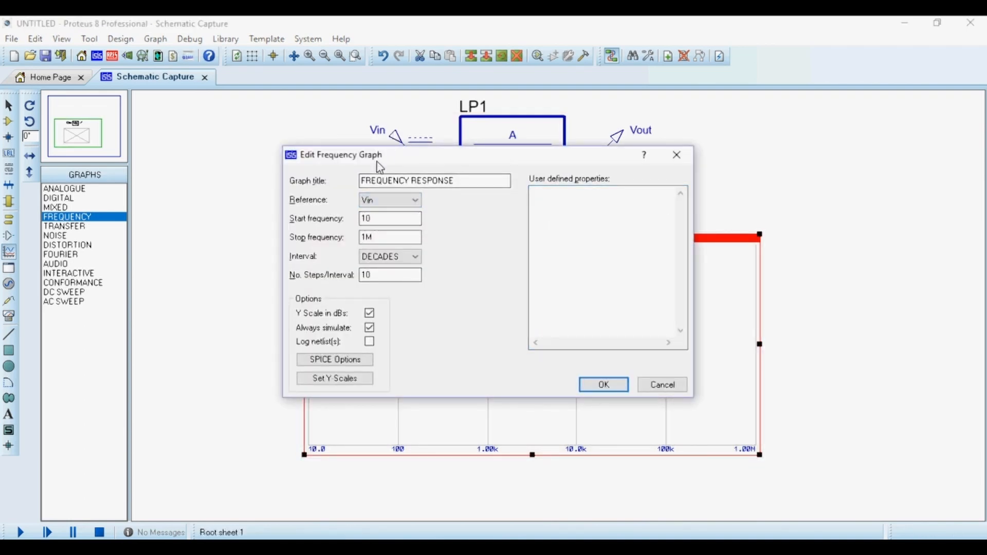
drag(378, 161, 520, 199)
click(520, 256)
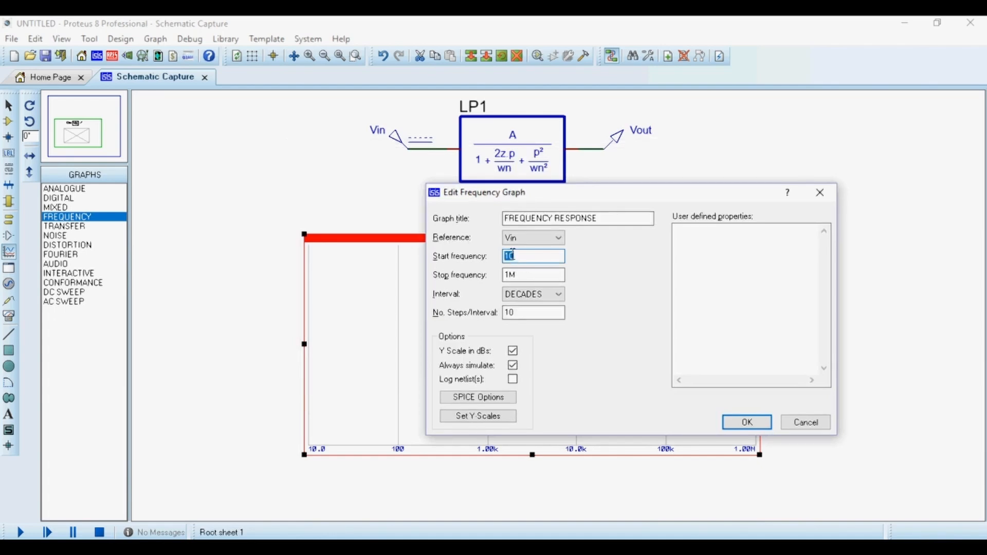
click(525, 274)
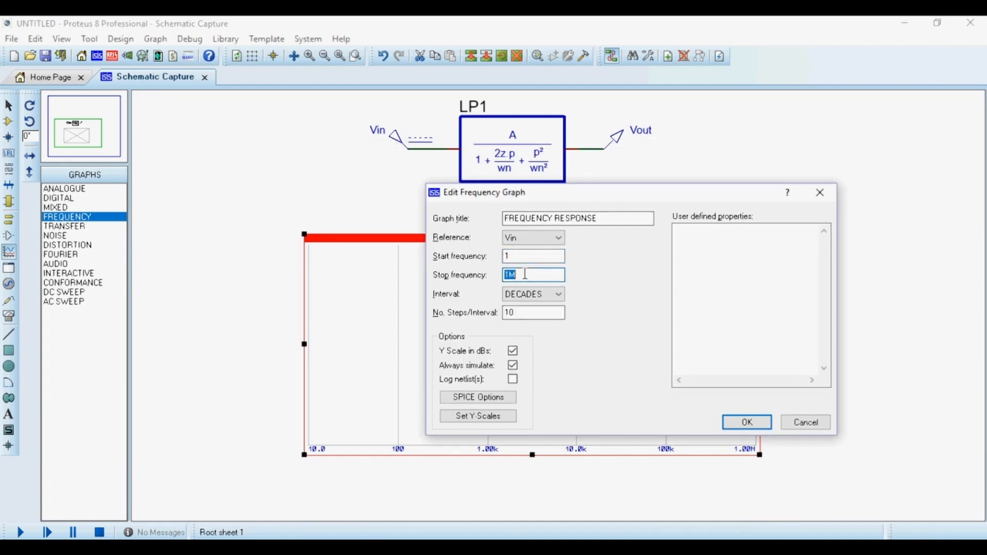
text(1)
click(744, 419)
Step: Add a phasor trace of probe Vout on the graph's left axis and simulate the graph
key(ctrl+t)
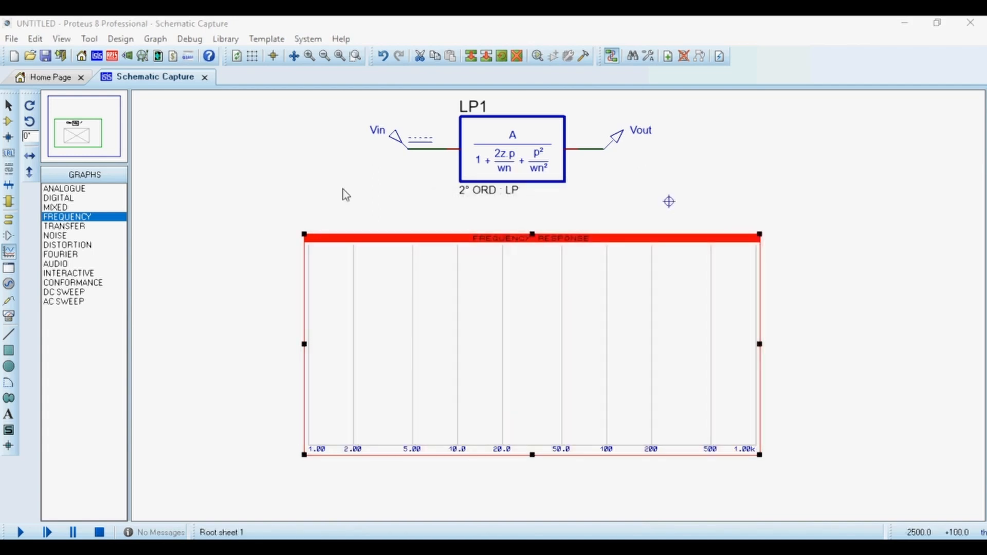
click(427, 239)
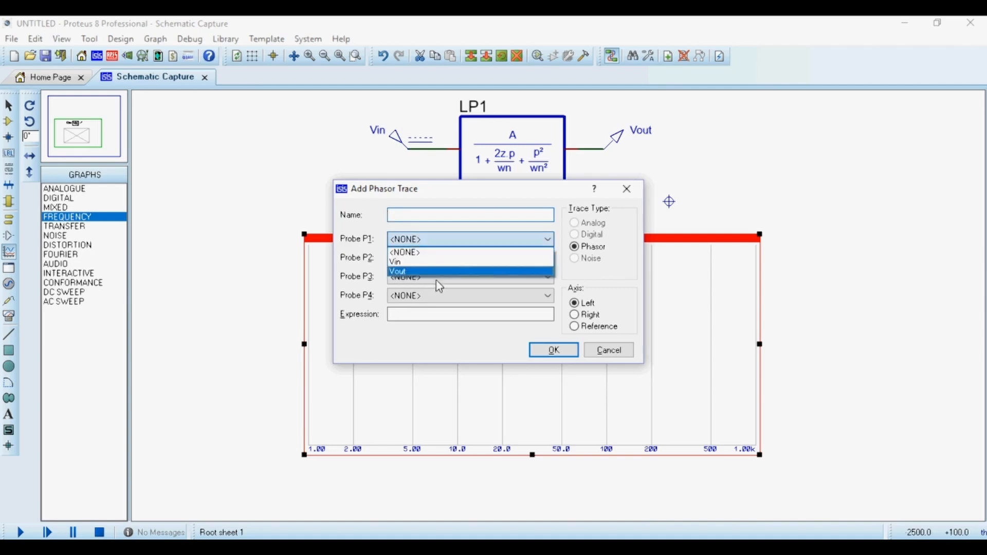
click(430, 273)
click(542, 350)
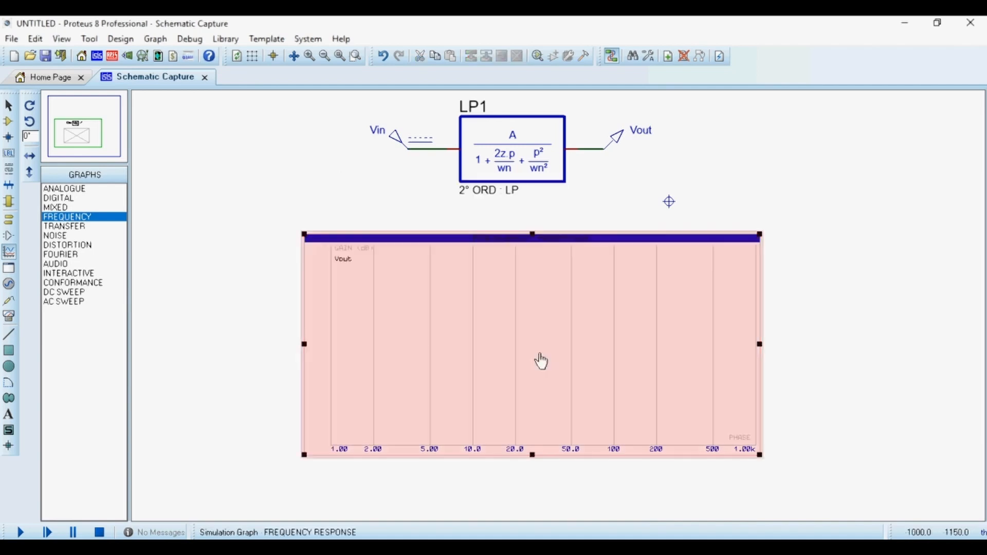
key(space)
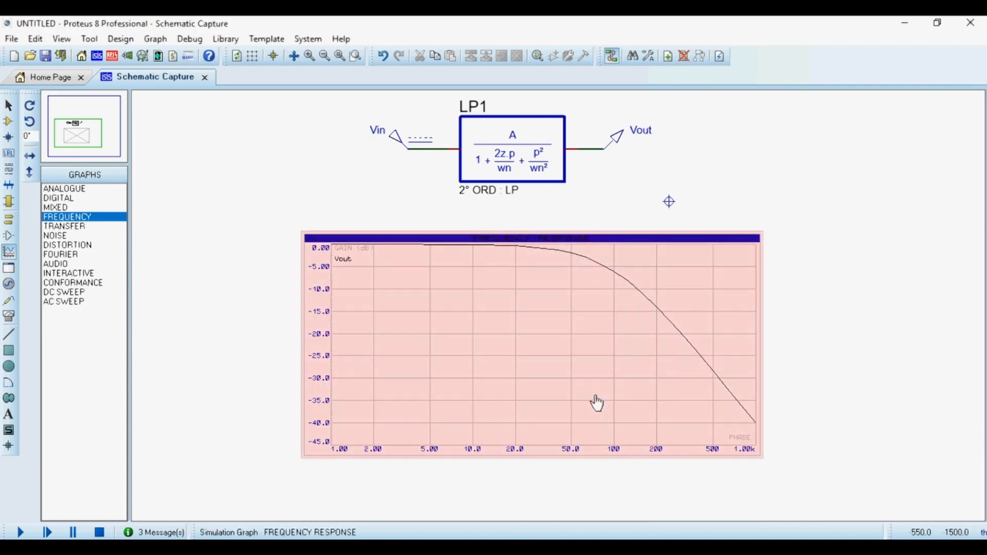
Step: Maximise the frequency response graph, read the Vout gain with the cursor near 100 Hz, and close the graph view
right_click(603, 337)
click(706, 504)
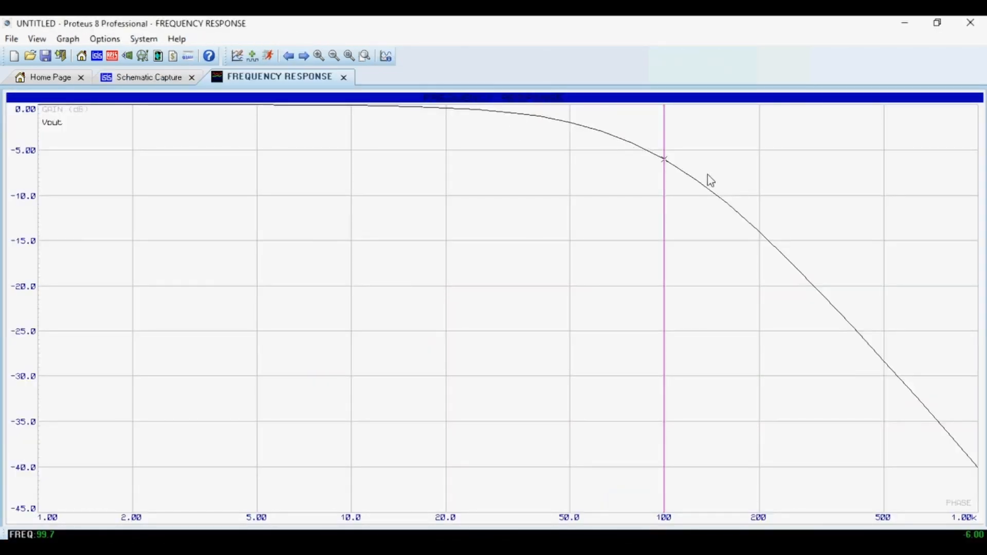
click(646, 150)
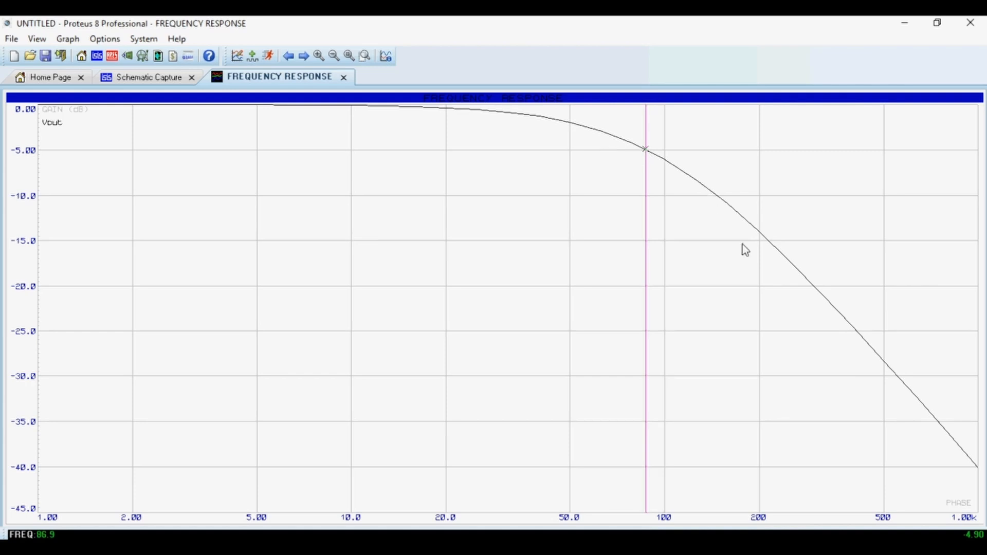
click(665, 161)
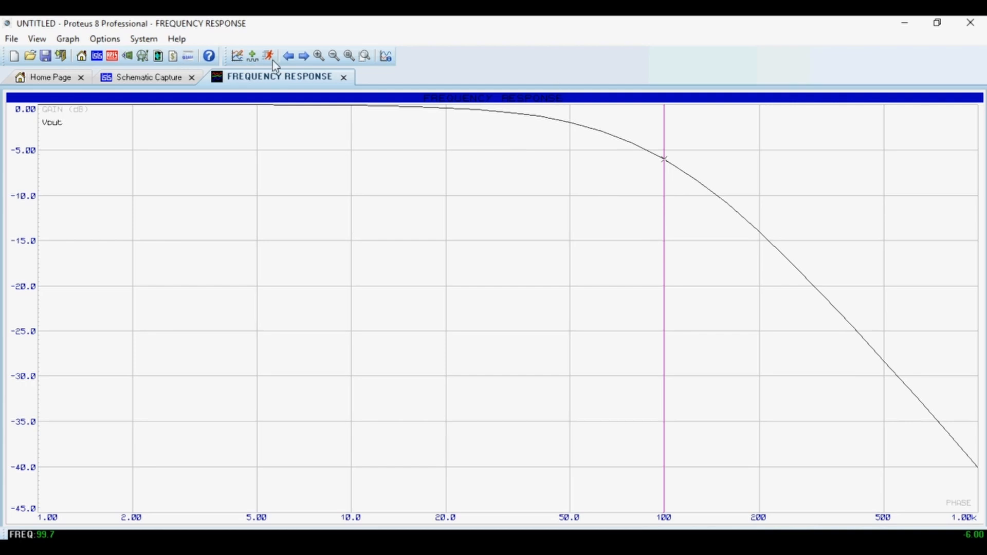
click(344, 78)
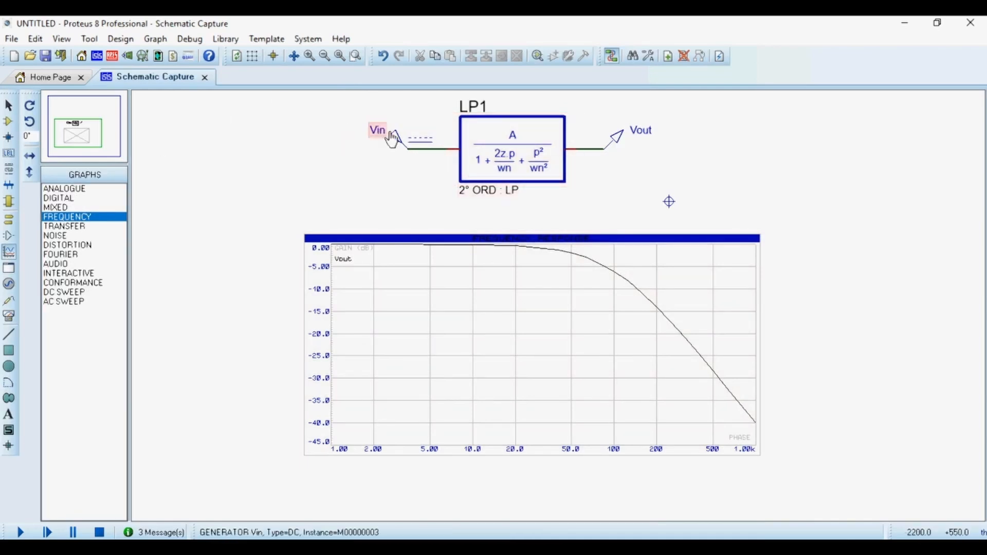
Step: Change generator Vin to an analogue pulse with a high voltage of 1, a start time of 1 s and a frequency of 1 Hz
click(406, 146)
double_click(406, 147)
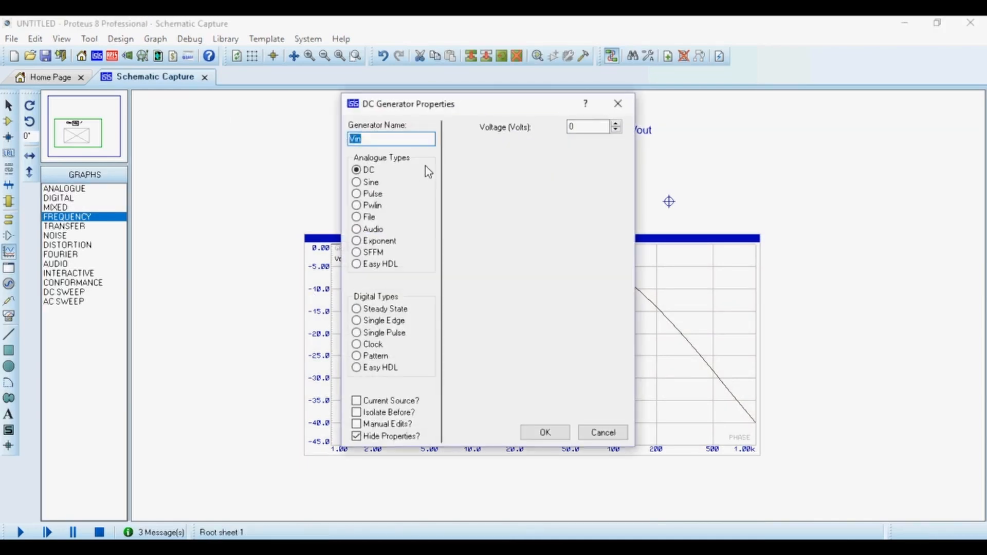
click(356, 194)
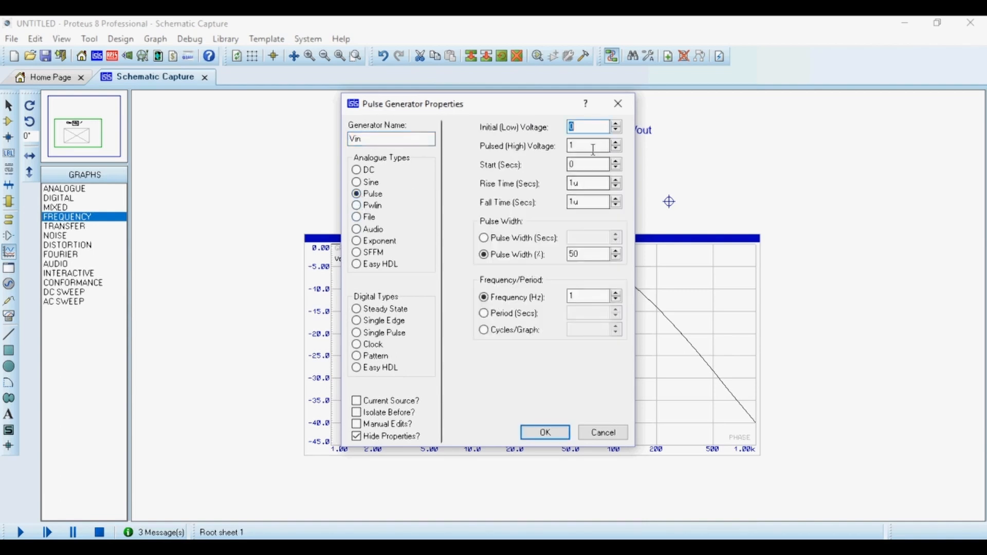
click(577, 147)
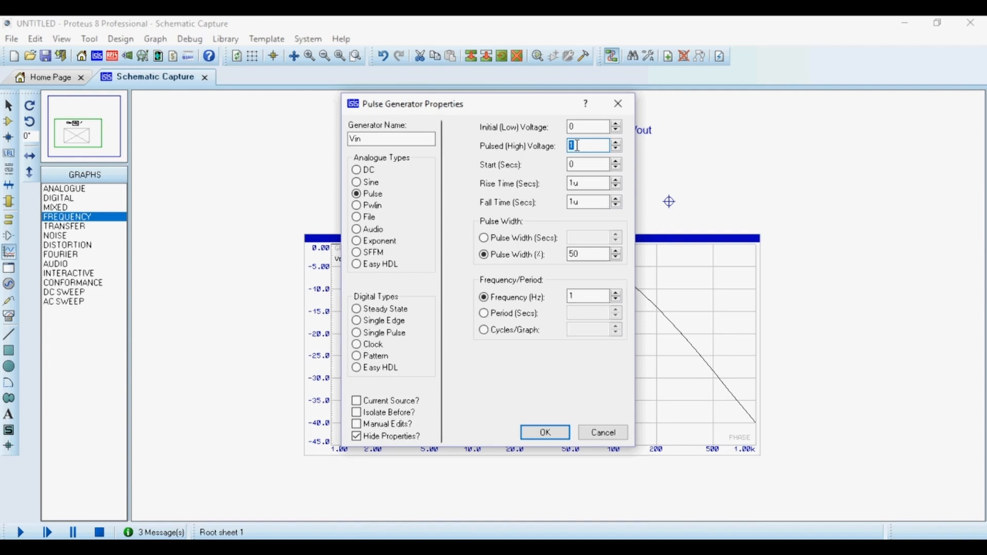
double_click(583, 166)
text(1)
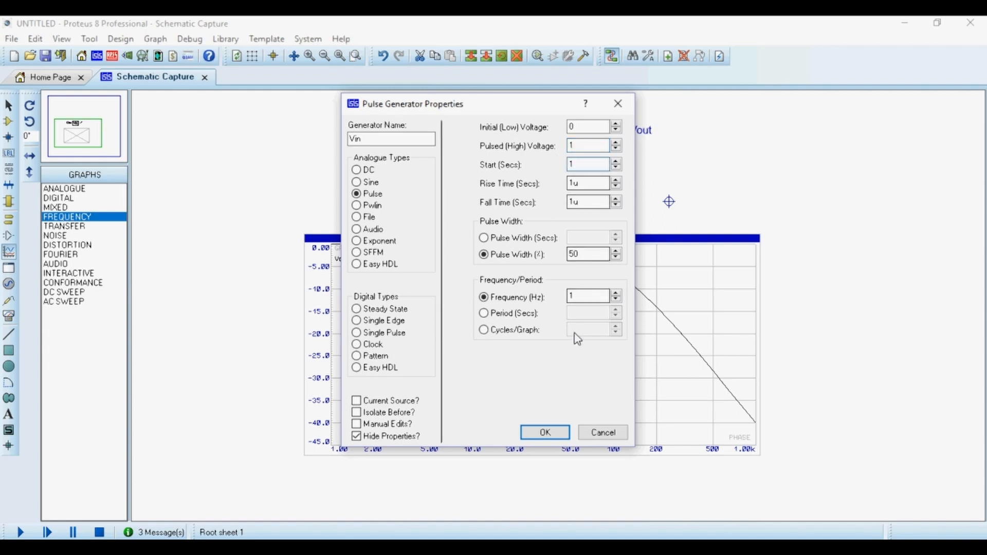
click(578, 297)
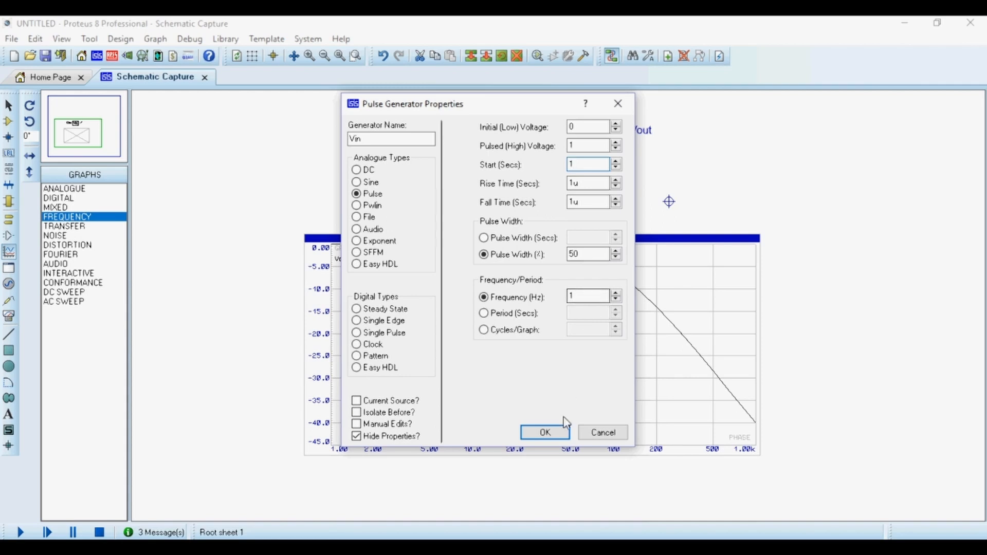
click(544, 432)
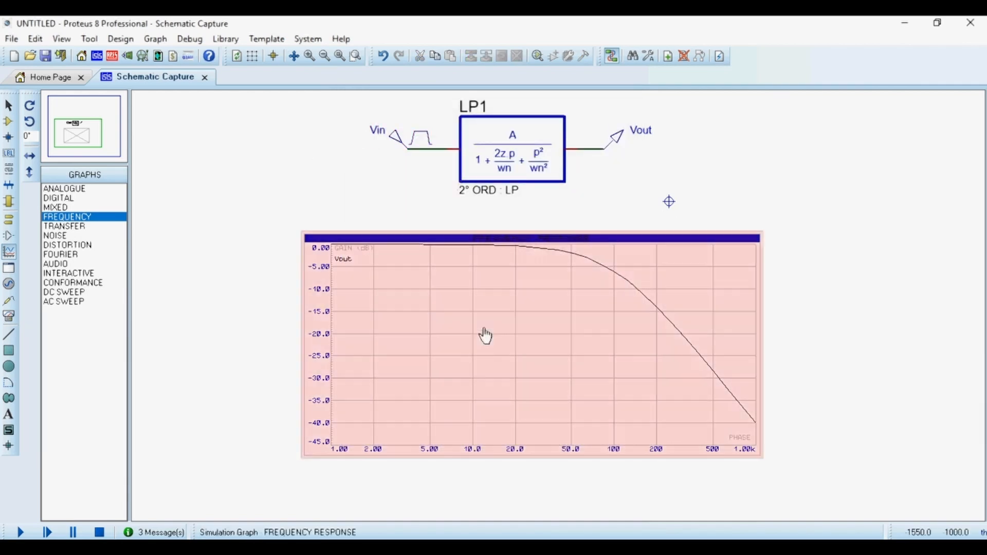
Step: Delete the frequency response graph and place a wide analogue graph below the LP1 block
right_click(480, 282)
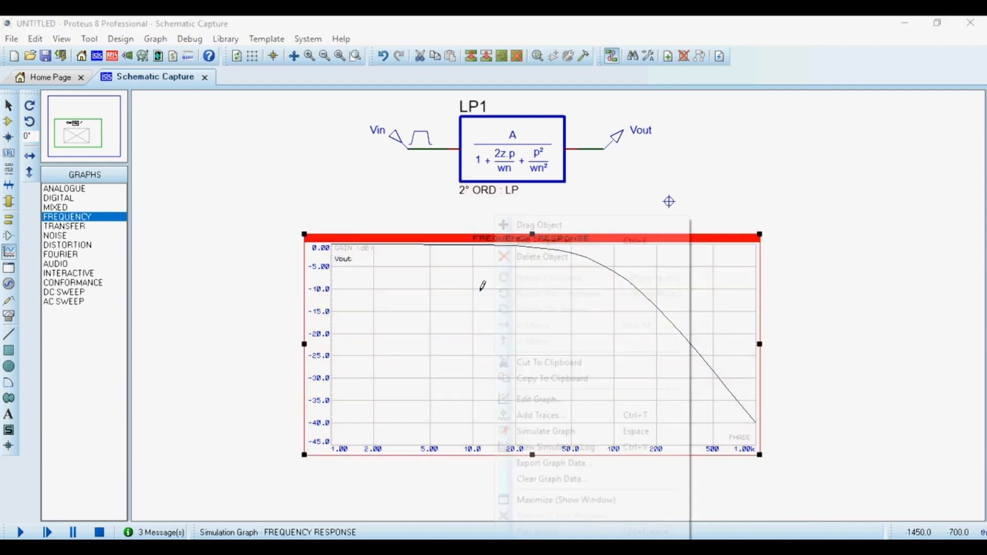
right_click(480, 282)
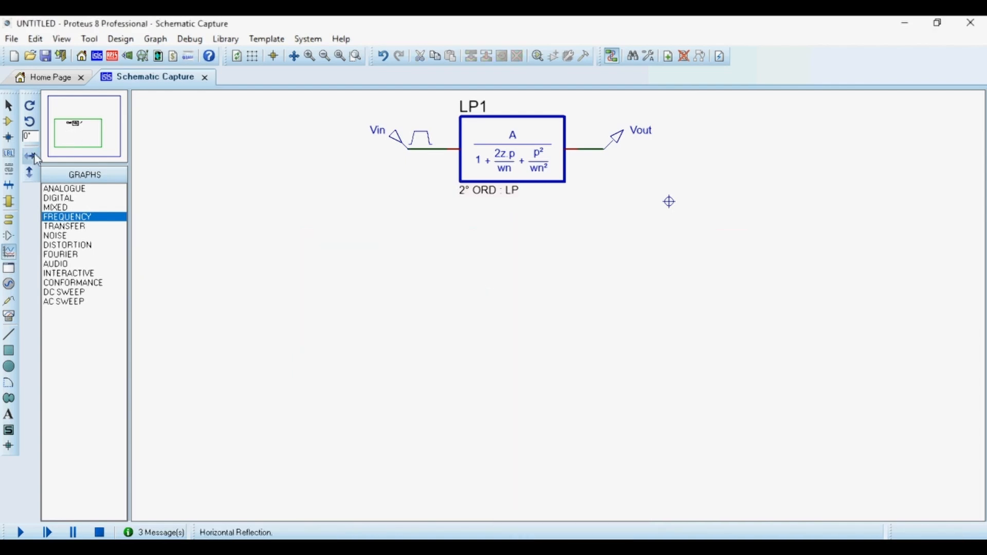
click(9, 253)
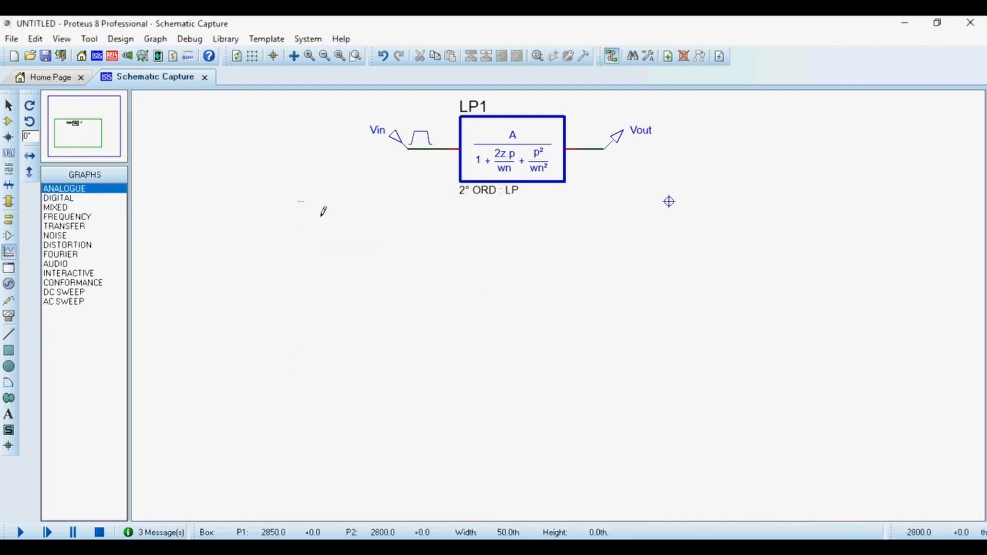
drag(298, 202, 780, 449)
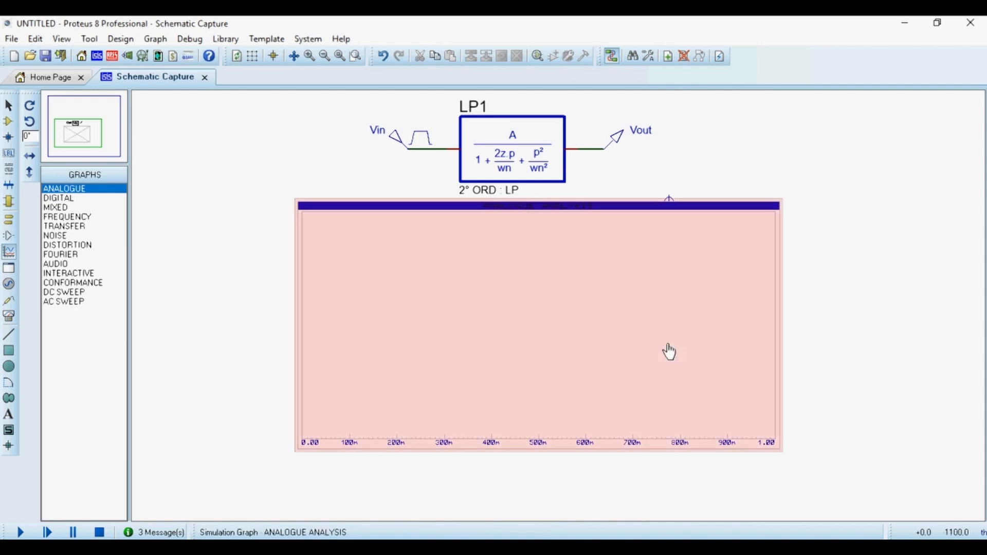
Step: Check the analogue graph's settings and the pulse frequency of generator Vin, leaving both as they are
double_click(667, 348)
click(676, 174)
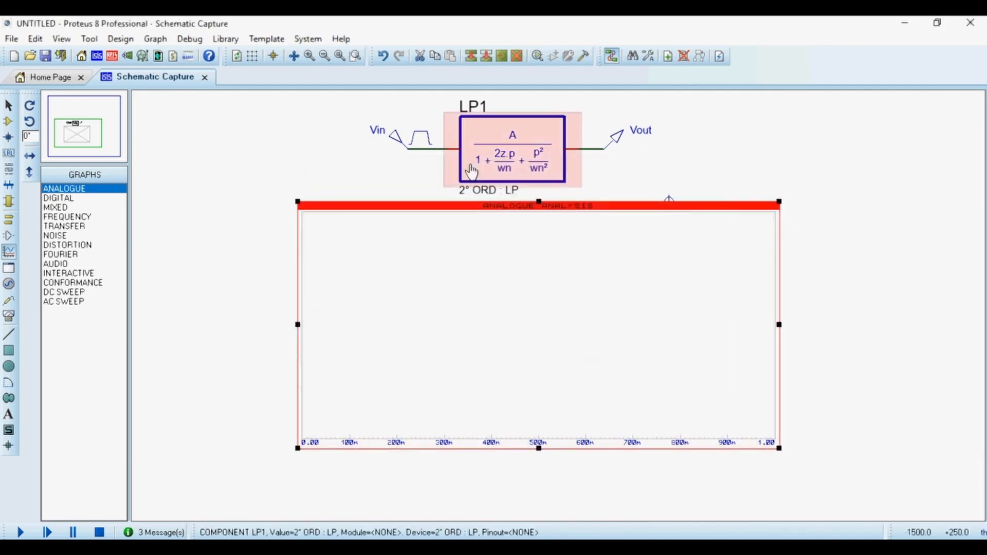
double_click(418, 140)
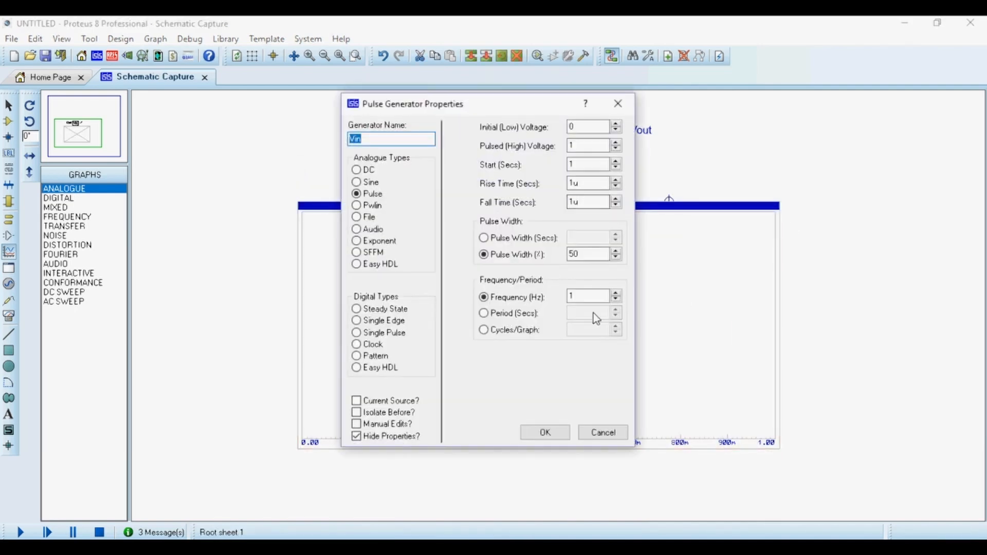
double_click(574, 297)
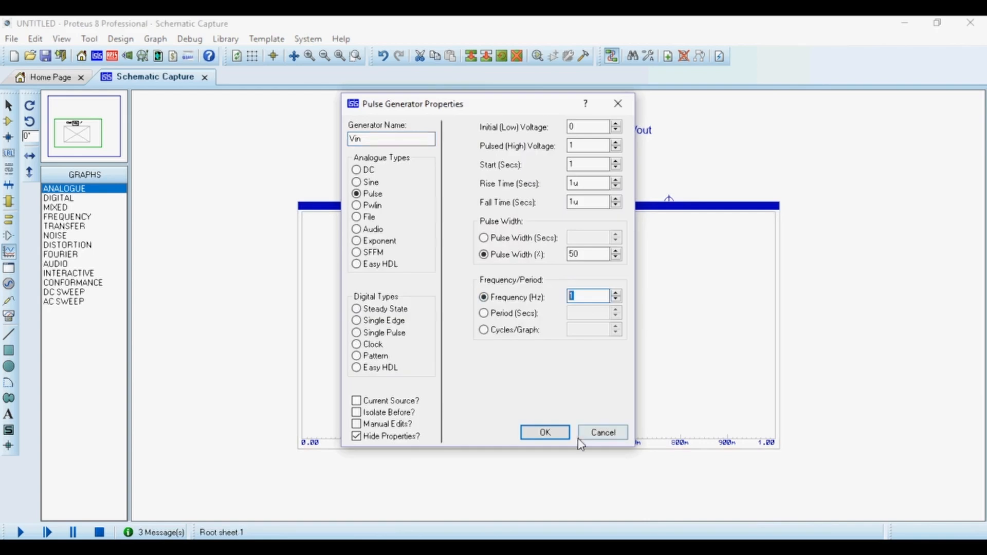
click(554, 438)
Step: Set the analogue graph's stop time to 2
double_click(509, 315)
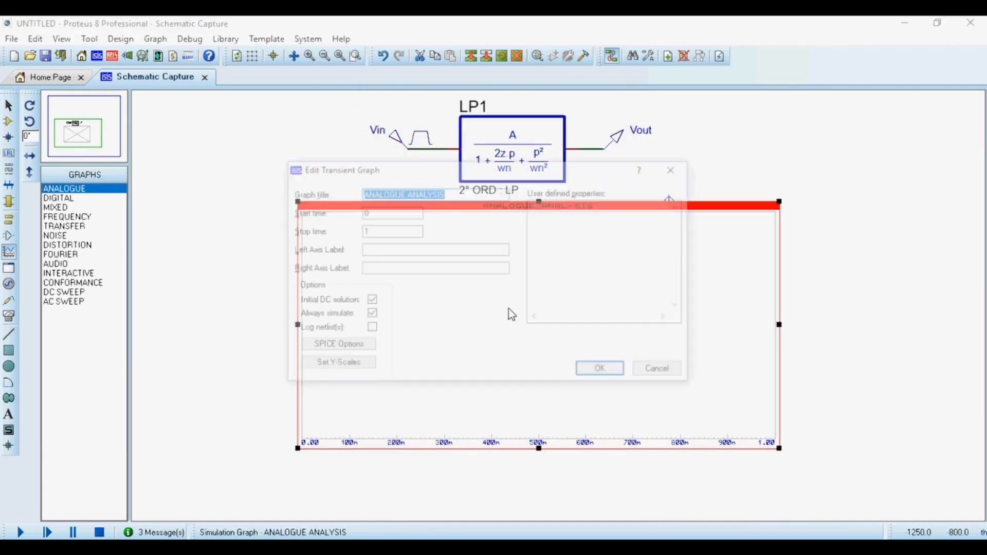
double_click(365, 230)
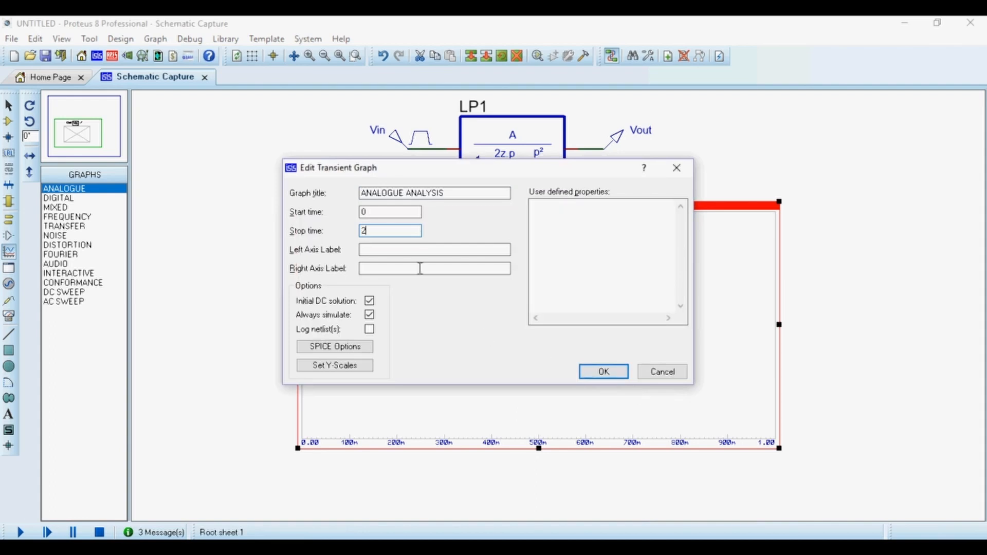
click(601, 368)
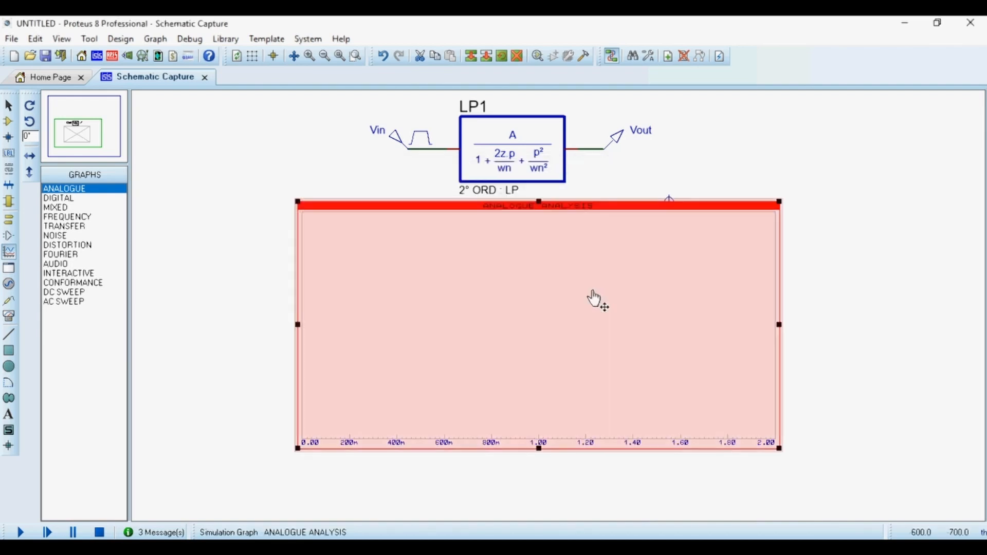
Step: Add analog traces of Vin and Vout on the analogue graph's left axis and simulate the graph
key(ctrl+t)
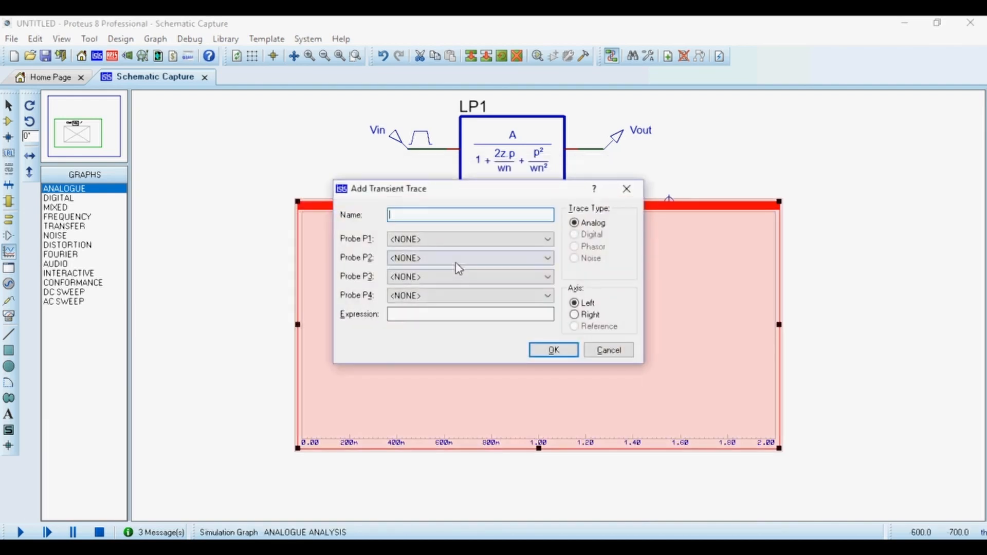
click(461, 240)
click(452, 264)
click(552, 352)
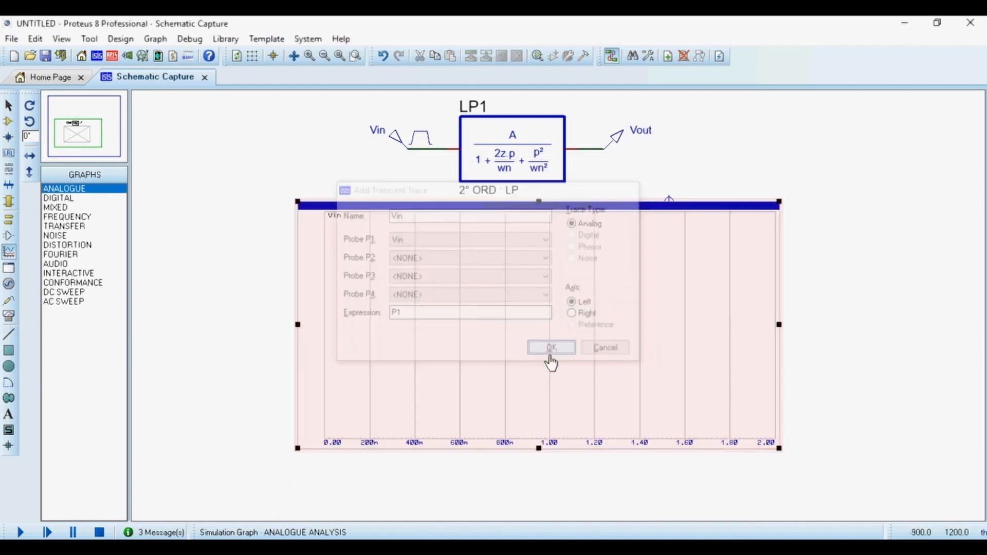
key(ctrl+t)
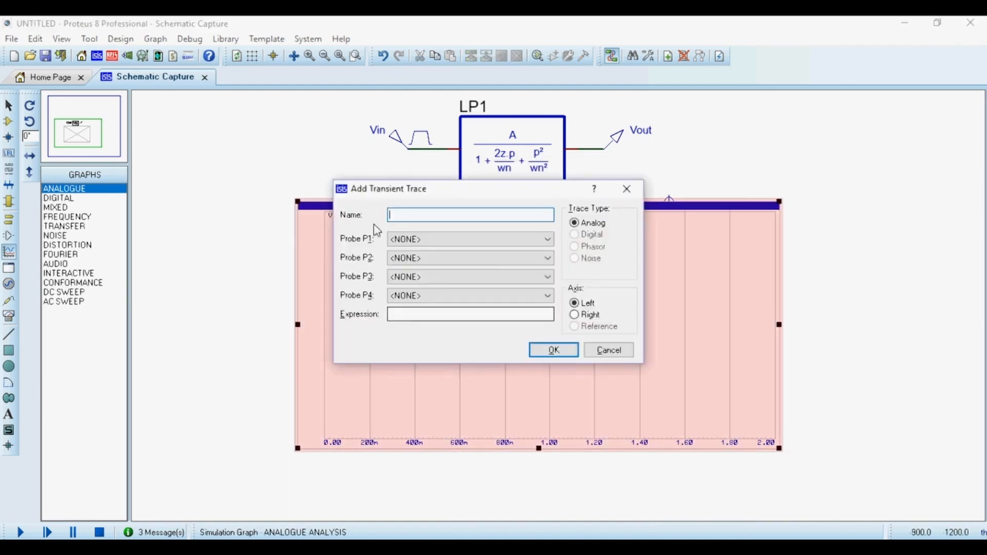
click(427, 239)
click(443, 273)
click(546, 352)
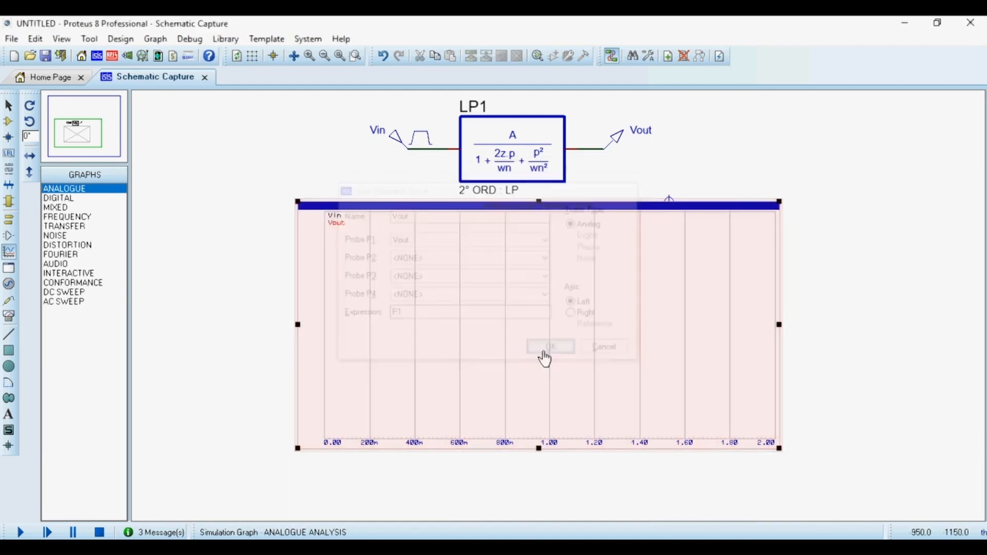
key(space)
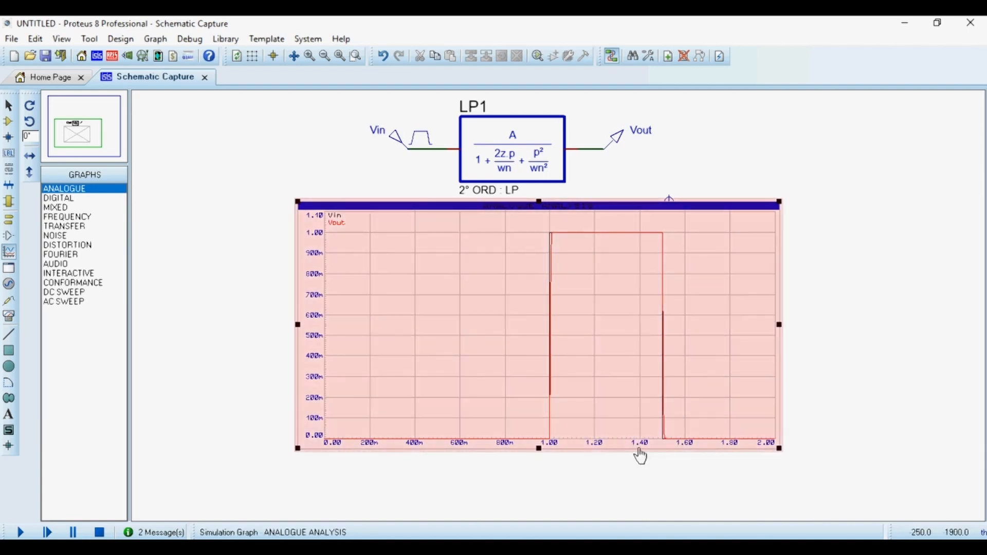
Step: Shorten the analogue graph's time range by setting its stop time to 1.2
click(592, 257)
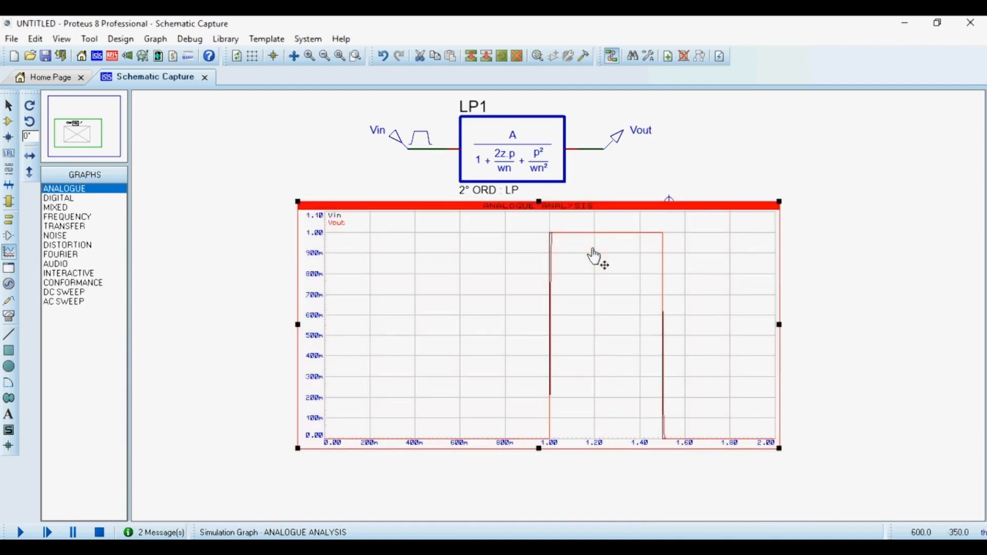
click(592, 257)
double_click(386, 232)
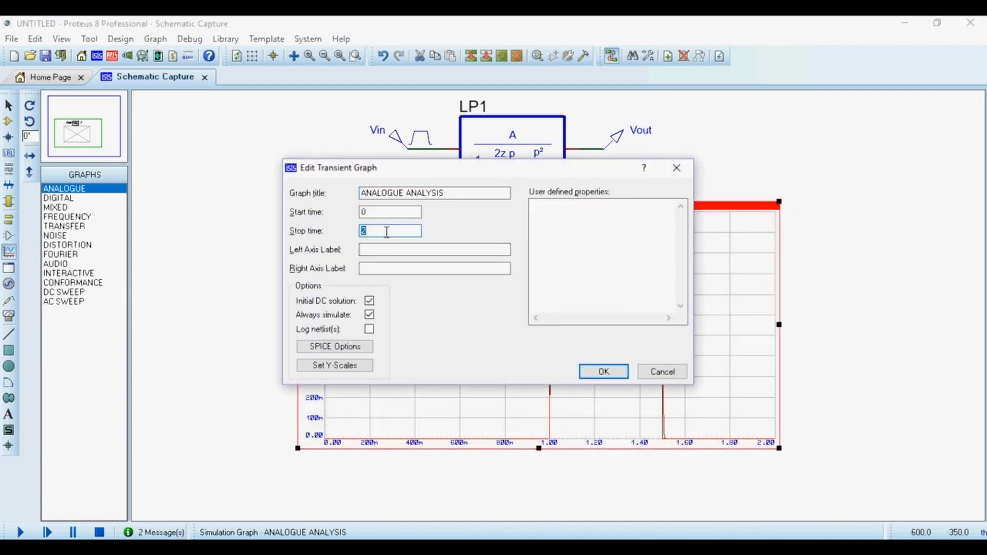
text(1.)
key(Return)
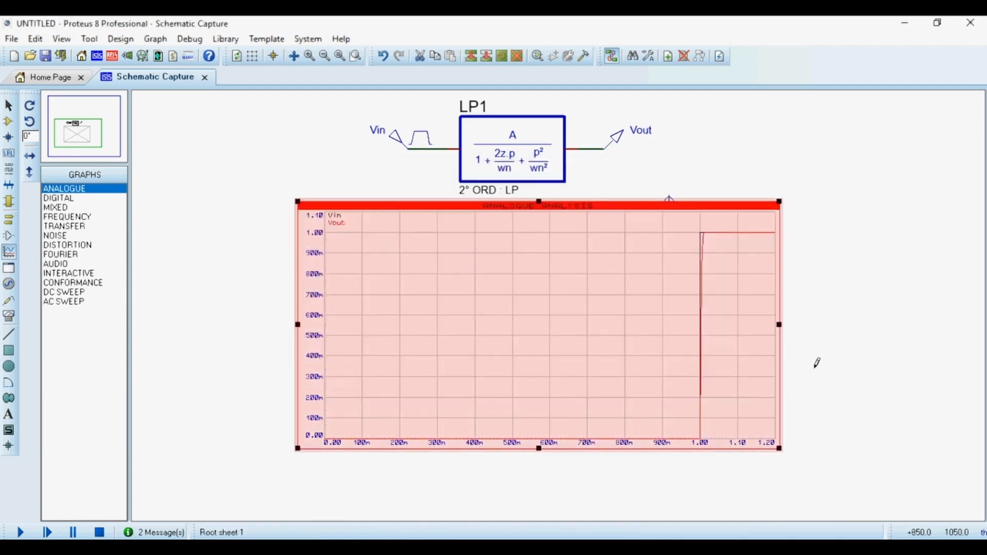
Step: Set the start time of Vin's pulse to 0.5 s and simulate the analogue graph again
double_click(414, 138)
double_click(581, 164)
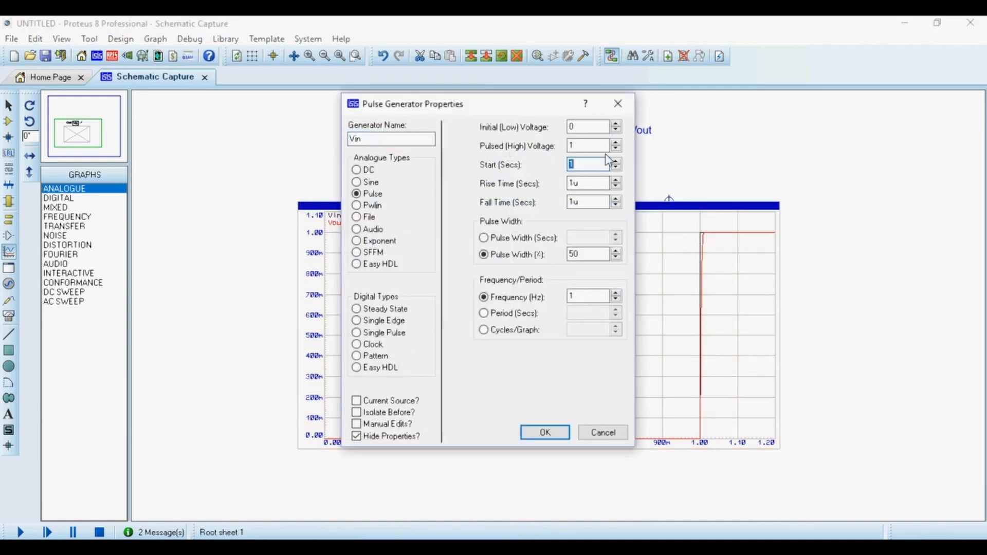
text(0.5)
key(Return)
key(space)
Step: Set the analogue graph's stop time to 0.8 so it covers only the rising step
click(552, 250)
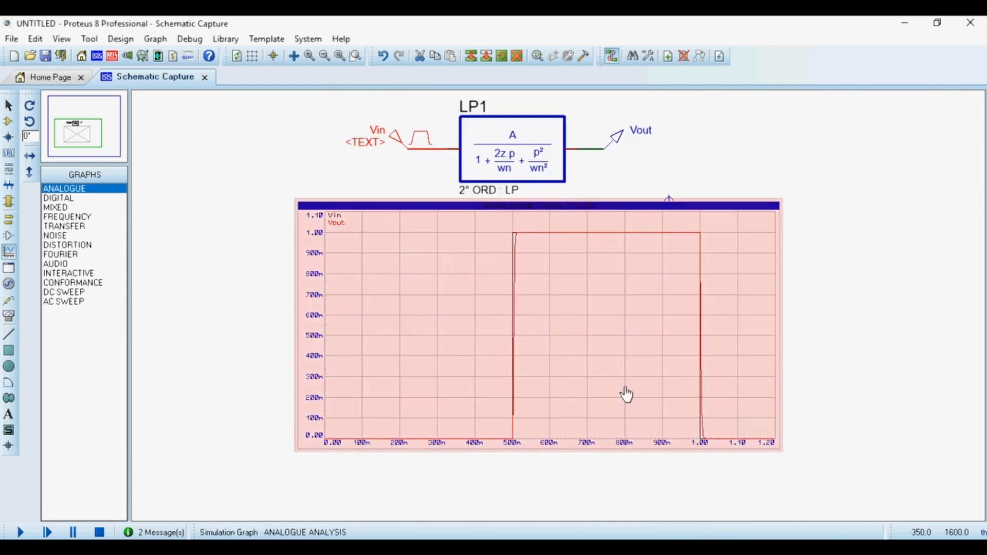
click(628, 347)
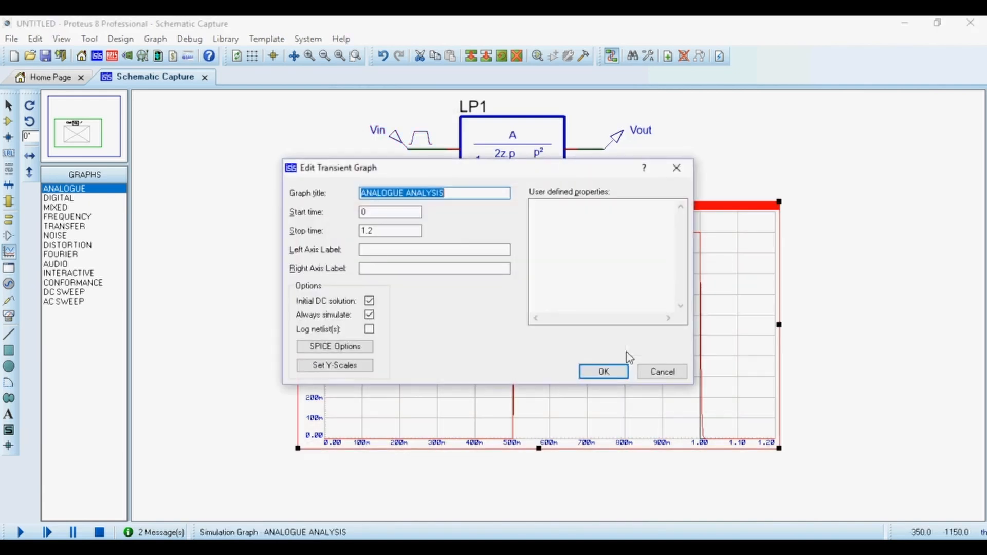
double_click(390, 231)
text(0)
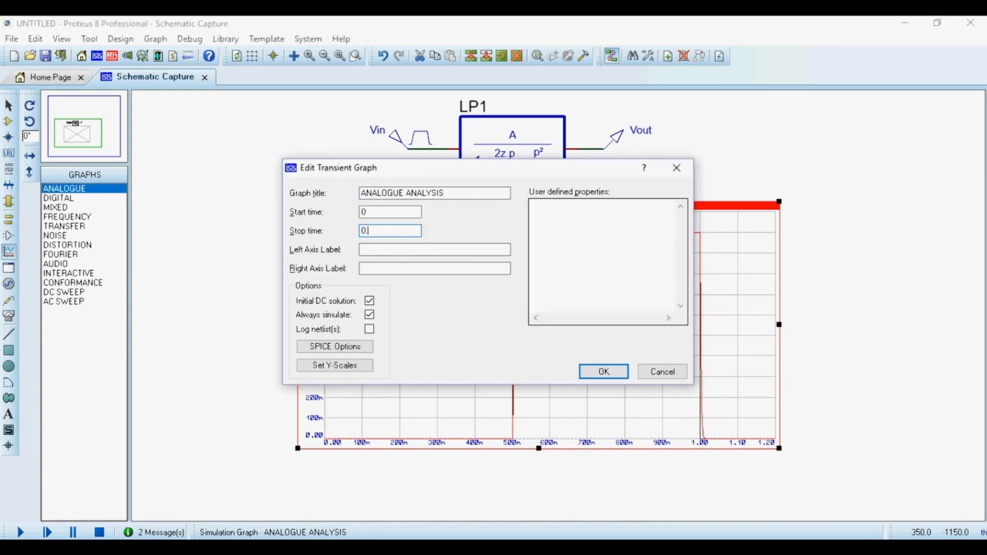
text(.8)
key(Return)
Step: Maximise the analogue graph, examine the Vout rise against the Vin step around 500 ms, and close the graph view
right_click(622, 252)
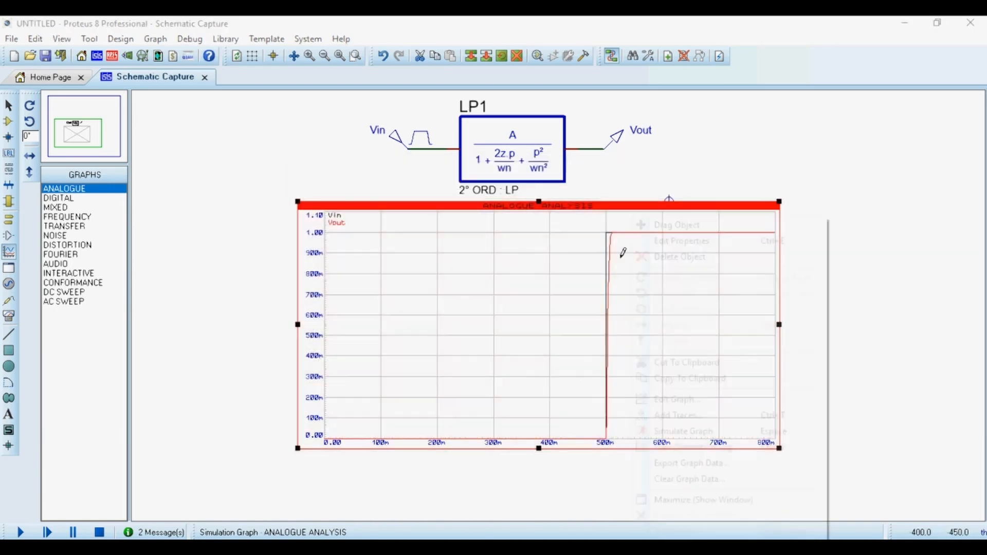
click(708, 502)
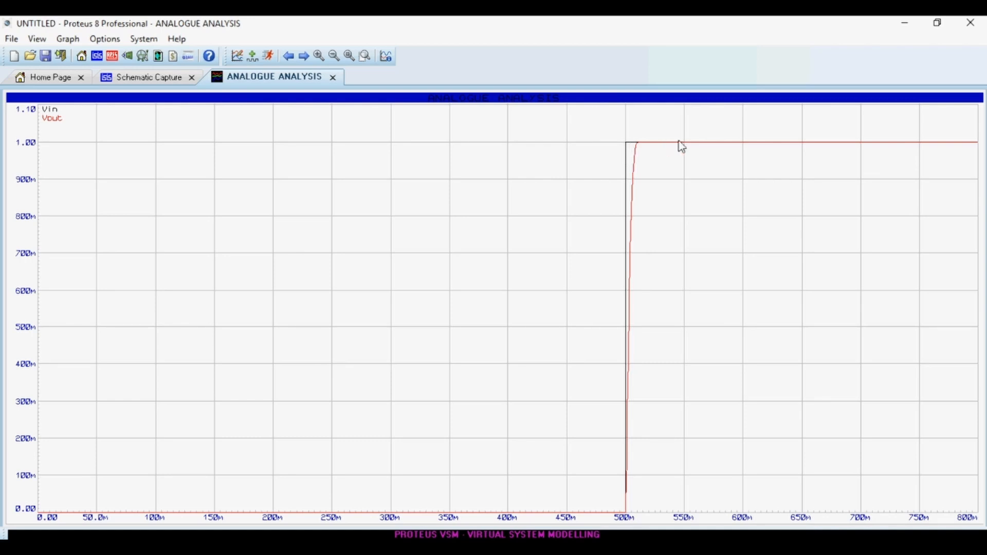
scroll(688, 188, up, 1)
scroll(294, 278, up, 1)
scroll(496, 310, up, 1)
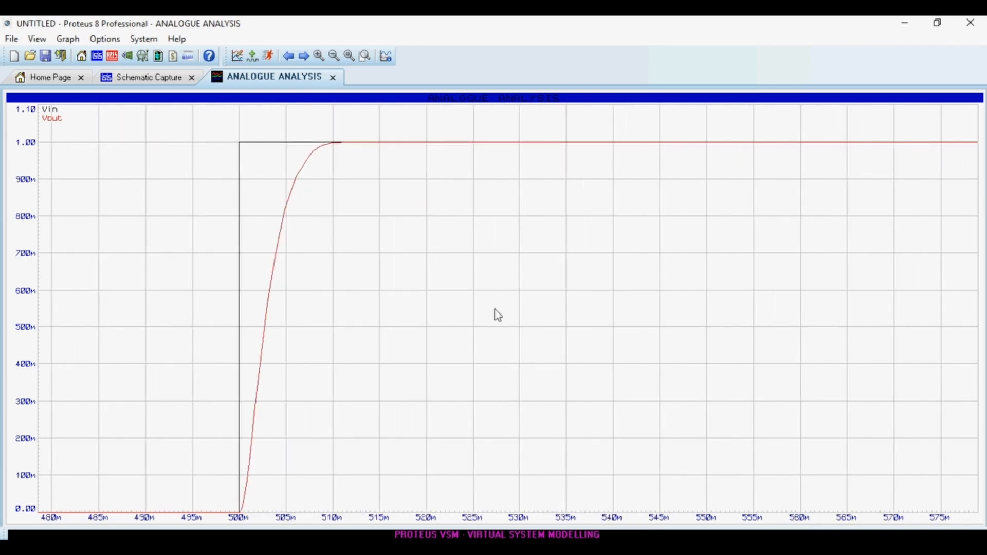
scroll(497, 315, down, 2)
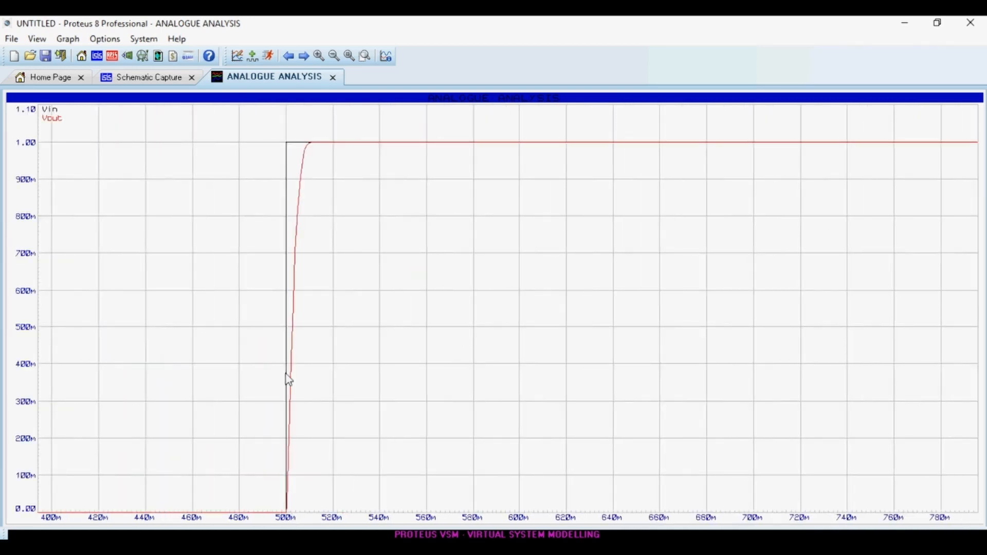
scroll(320, 149, up, 1)
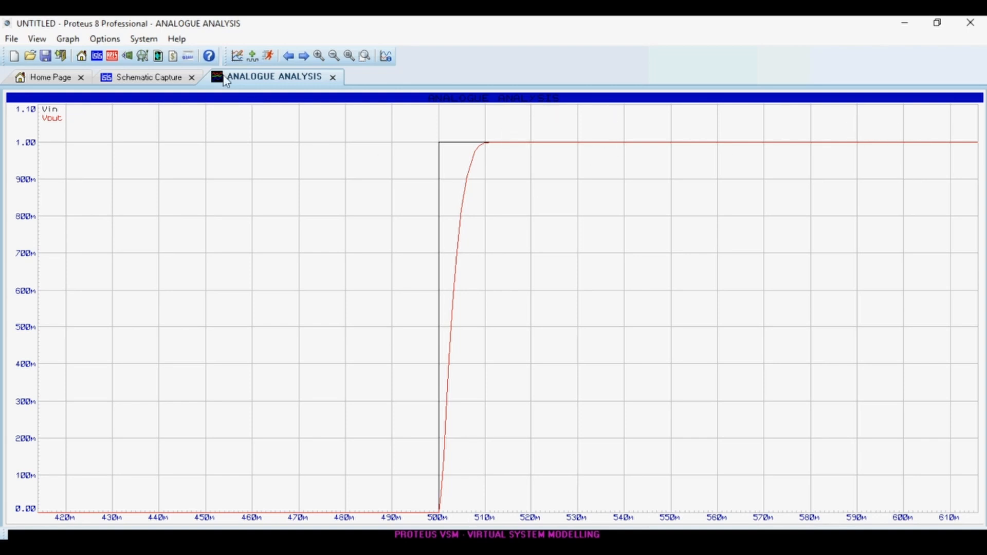
click(333, 77)
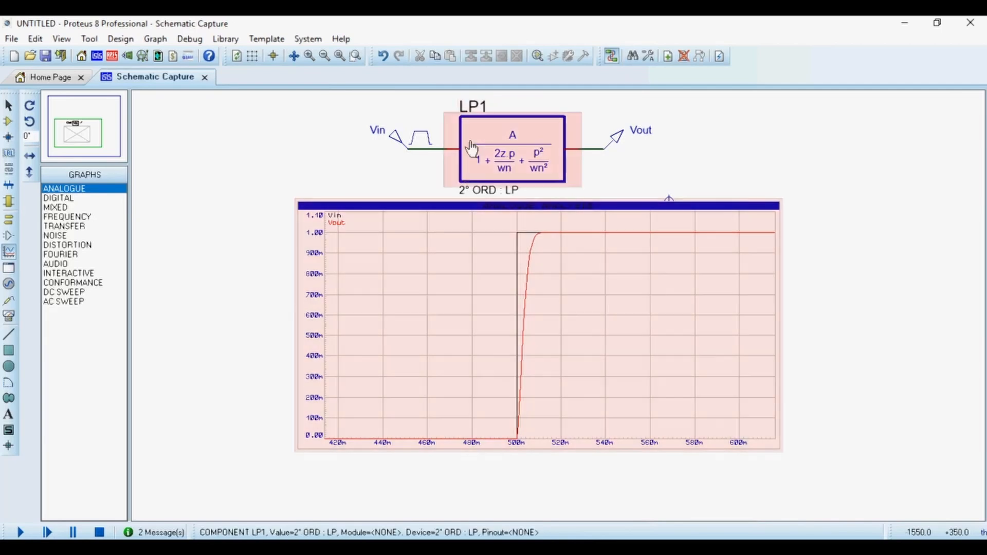
Step: Set LP1's normal frequency to 2*3.14*50 and simulate the analogue graph again
click(508, 147)
click(508, 147)
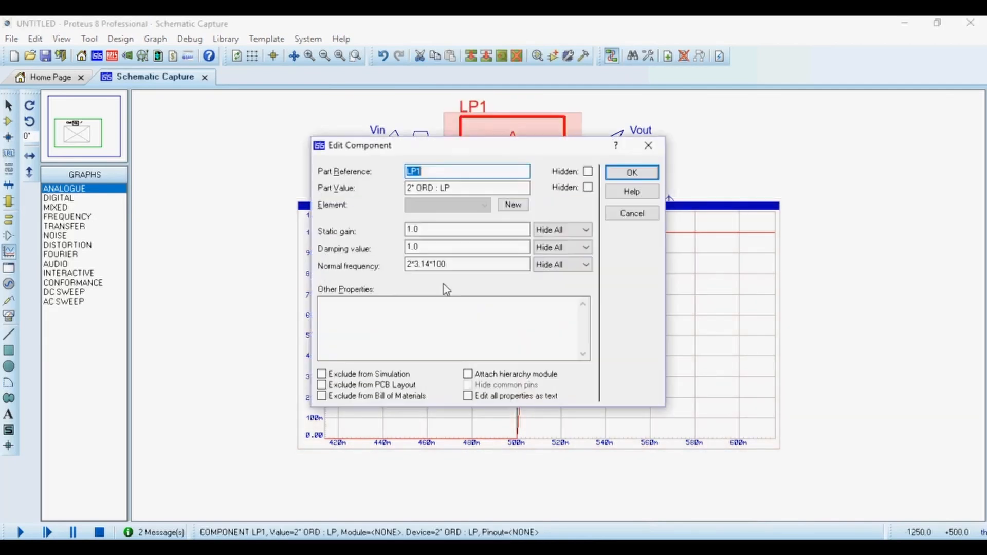
click(493, 264)
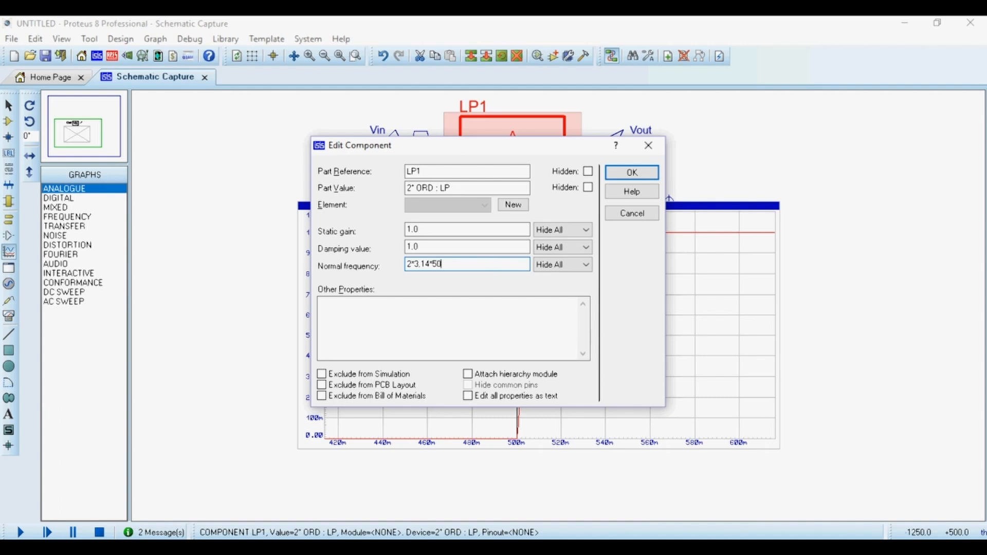
text(50)
click(642, 175)
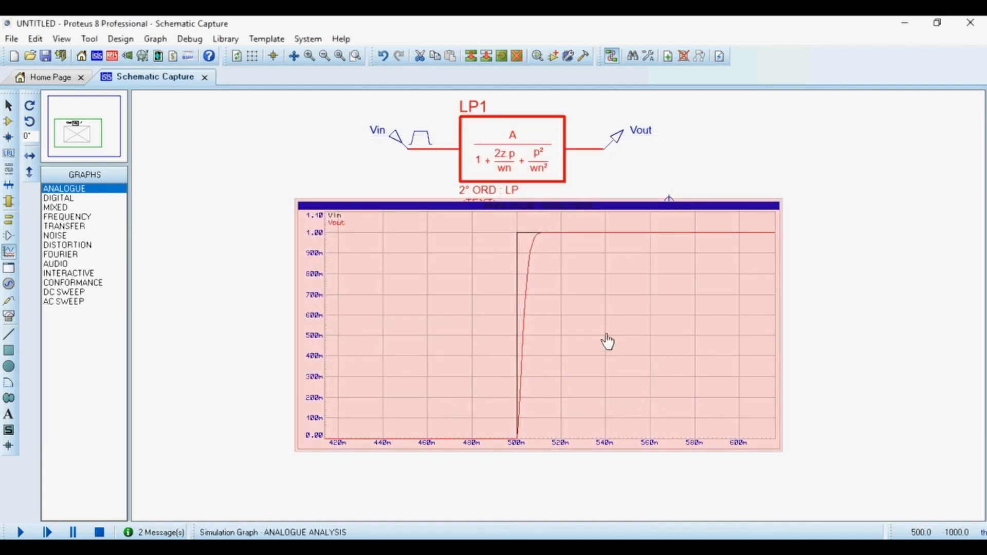
key(space)
Step: Maximise the analogue graph, examine how Vout rises with the 50 Hz normal frequency, and close the graph view
right_click(649, 308)
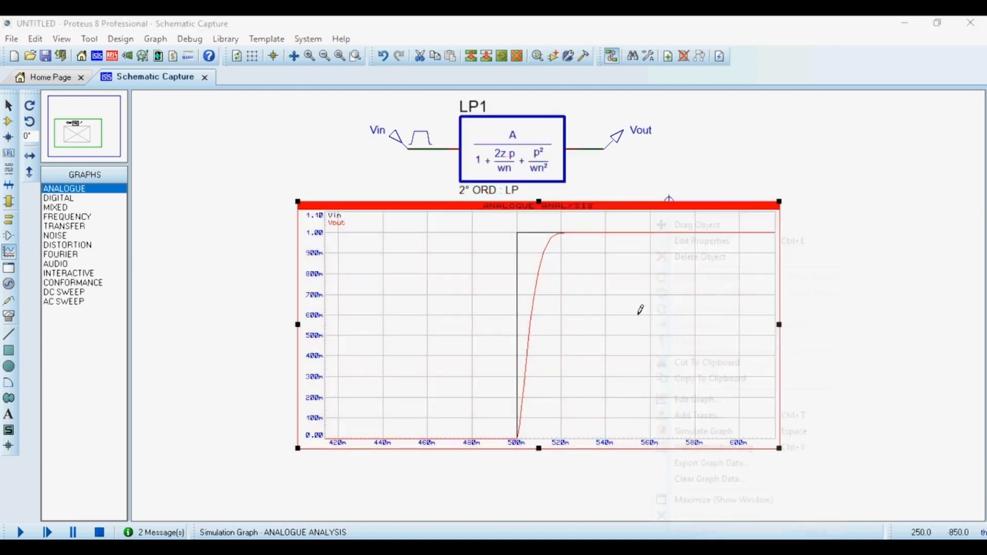
click(699, 501)
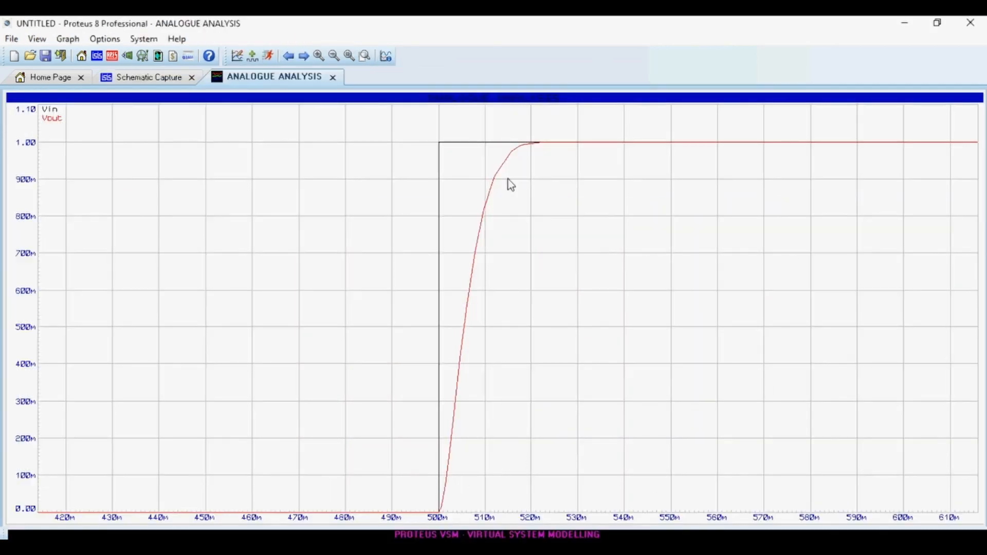
click(333, 77)
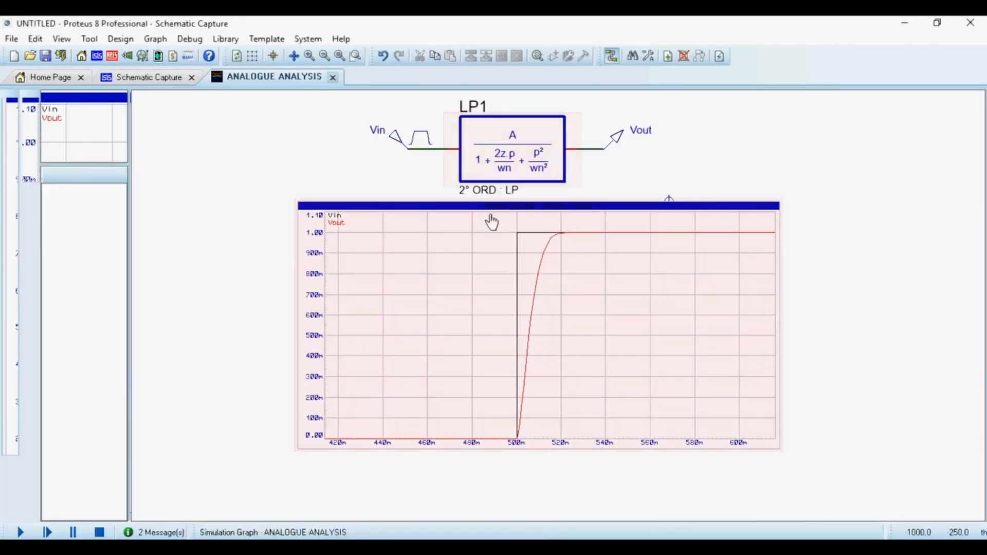
Step: Lower LP1's normal frequency to 2*3.14*10 and rerun the analogue graph simulation
double_click(494, 155)
click(518, 264)
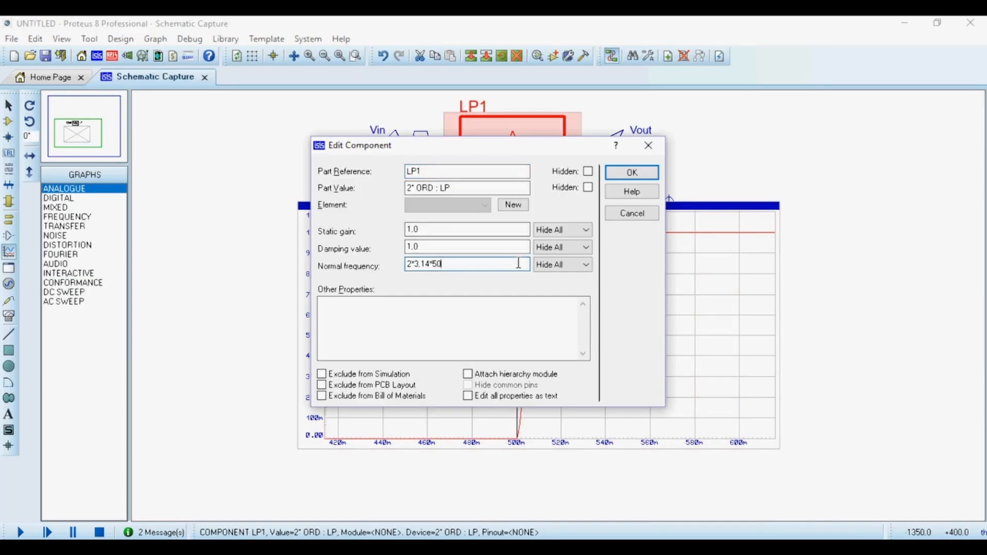
text(50)
key(Return)
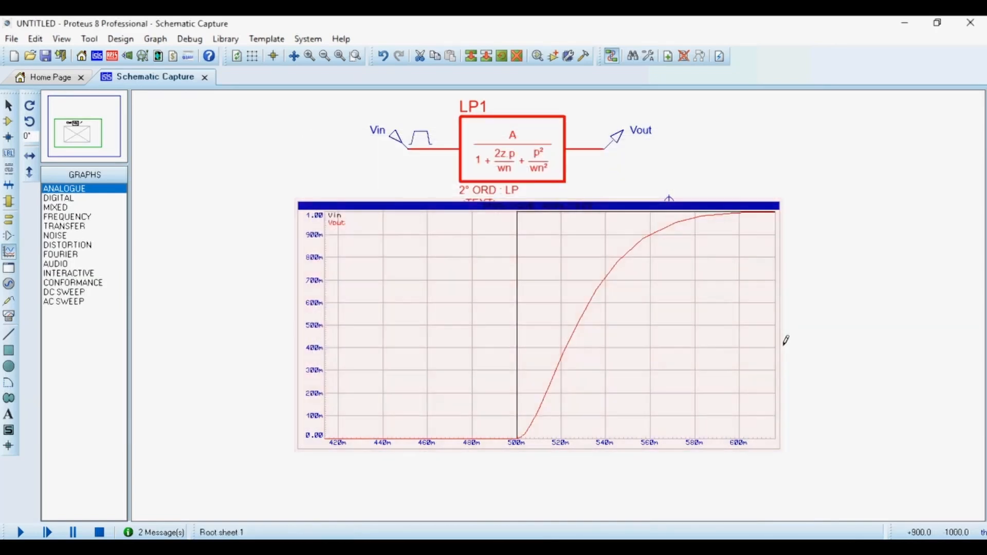
Step: Maximise the analogue graph, examine the Vout rise with the 10 Hz normal frequency, and close the graph view
right_click(671, 309)
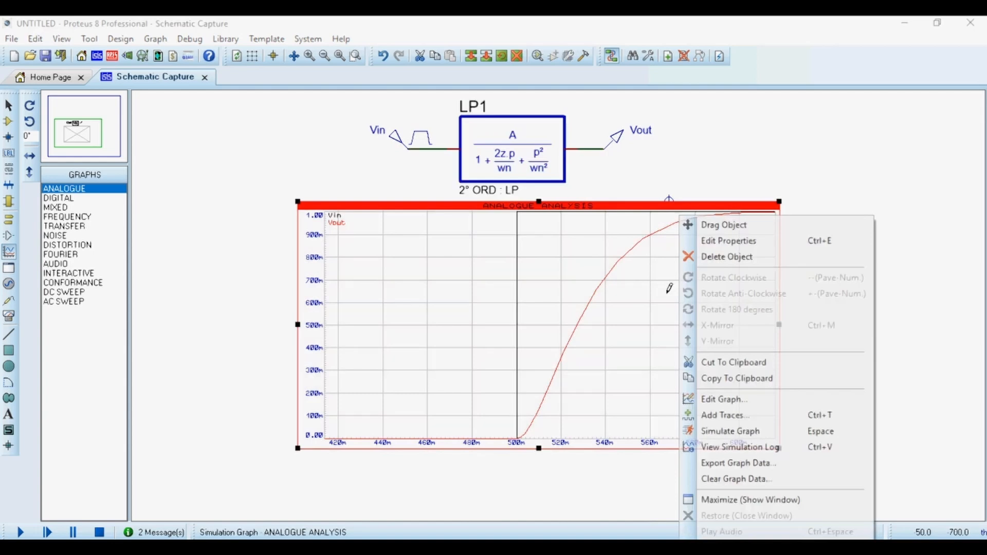
click(731, 502)
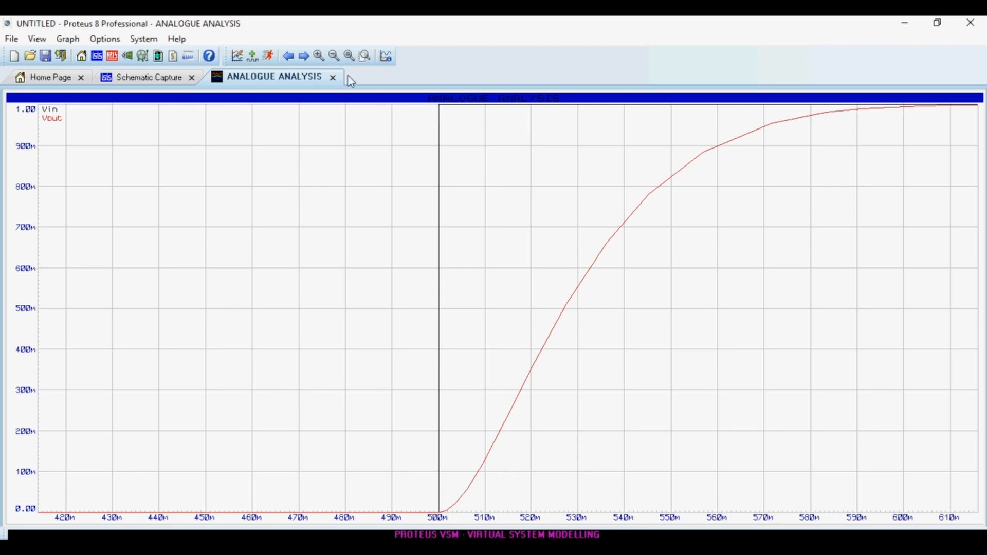
click(333, 77)
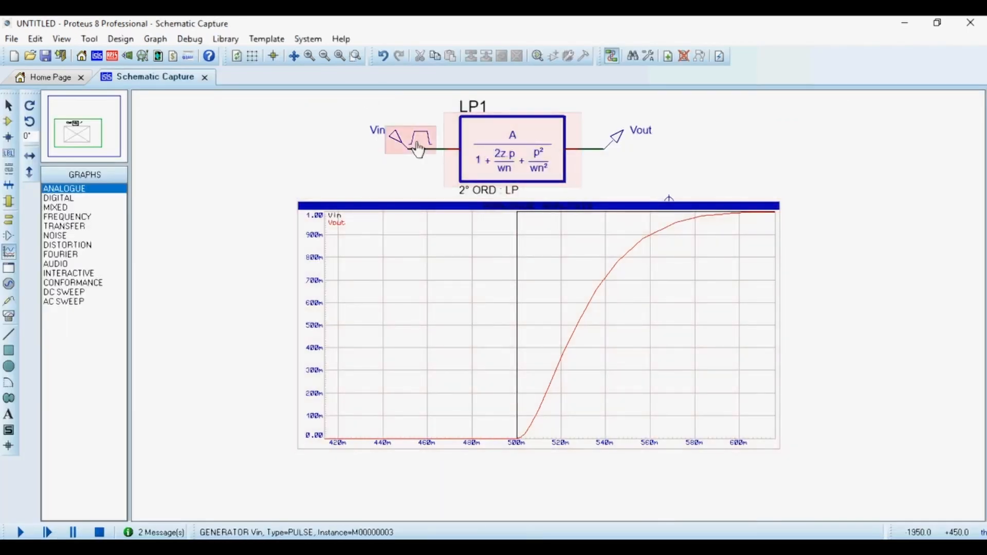
Step: Set the frequency of Vin's pulse generator to 0.5 Hz
double_click(418, 149)
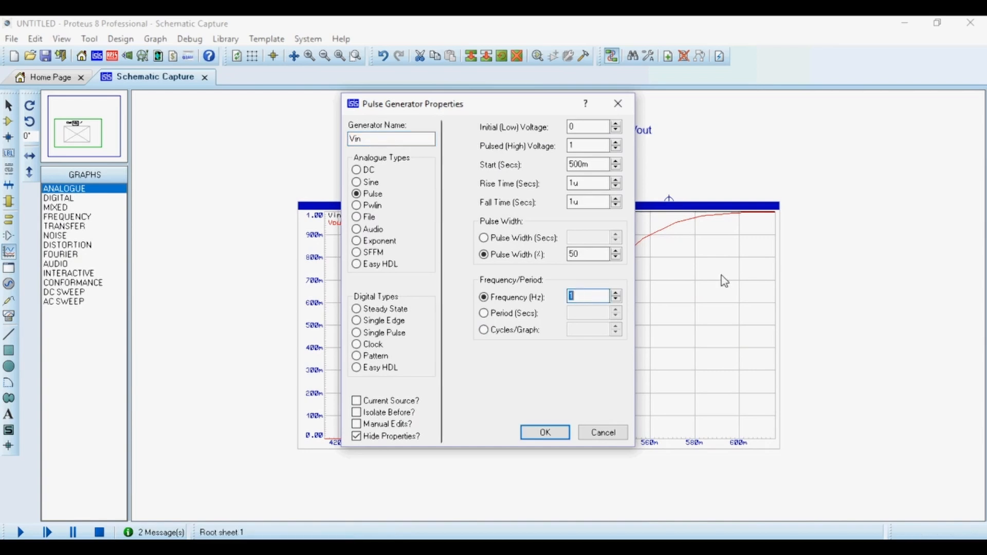
text(0.5)
key(Return)
Step: Try a stop time of 3 and then 2 for the analogue graph
double_click(723, 276)
text(3)
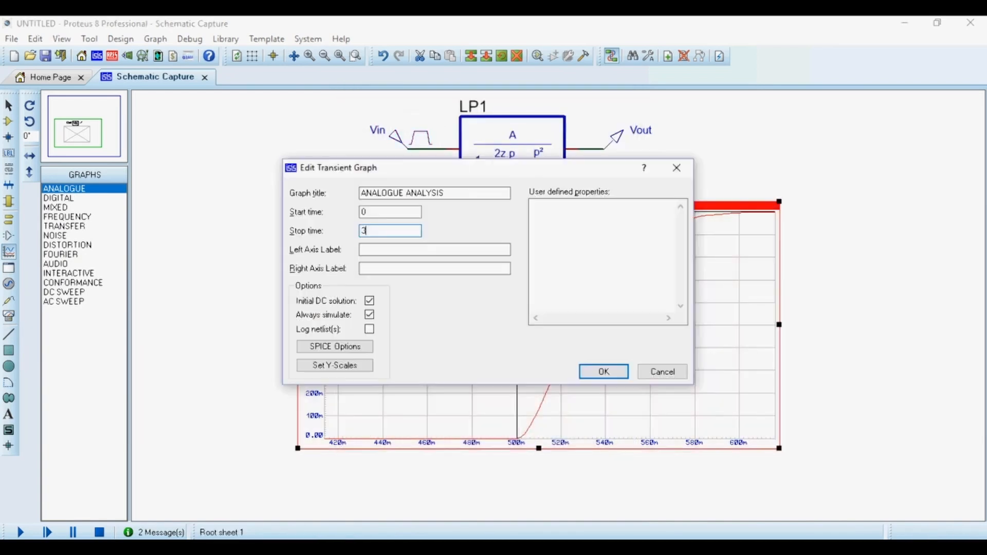
key(Return)
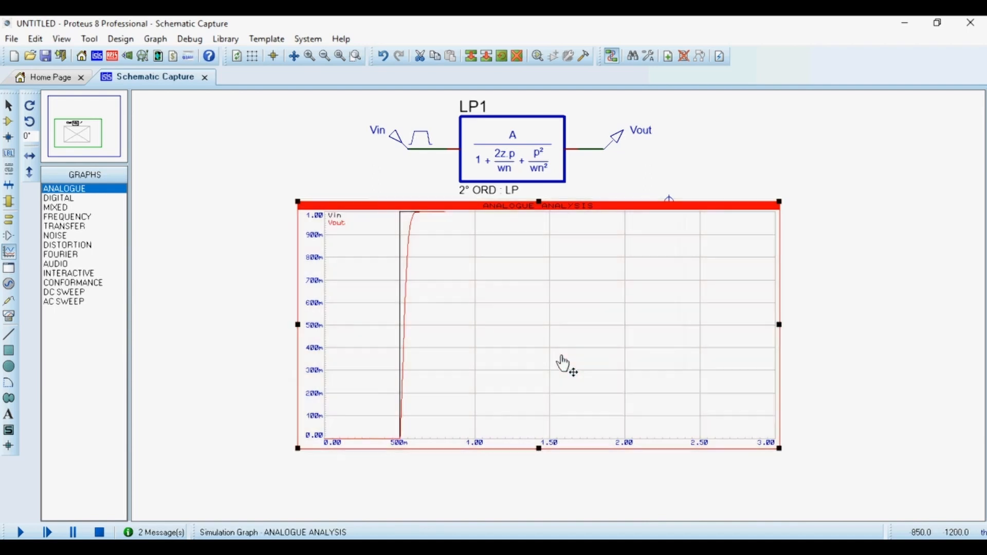
double_click(562, 363)
double_click(399, 230)
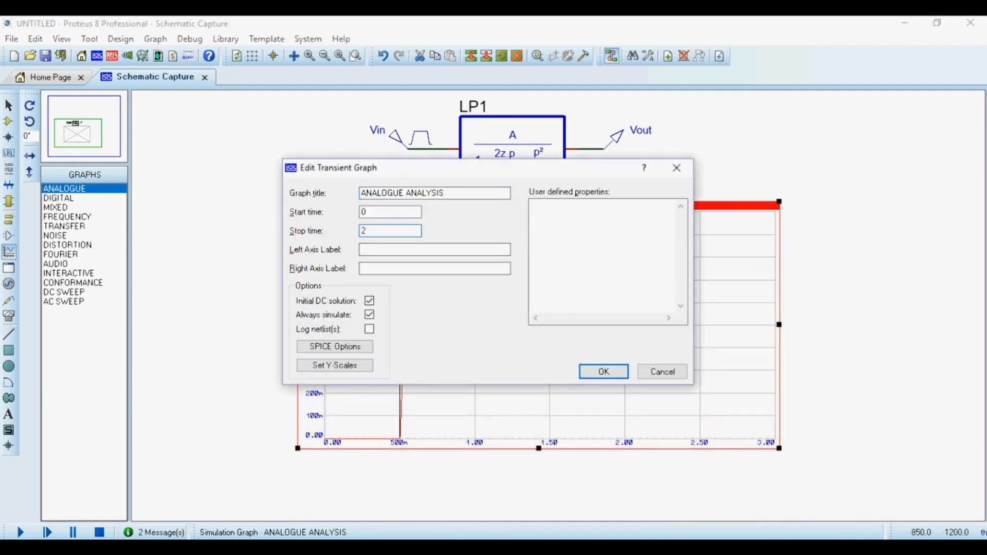
key(Return)
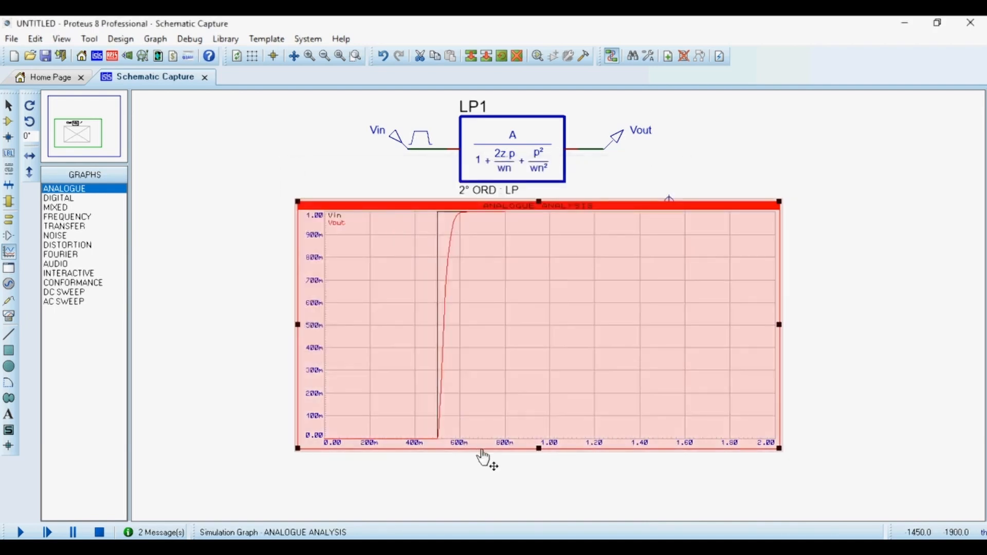
Step: Set the analogue graph's stop time to 1
double_click(548, 354)
double_click(377, 231)
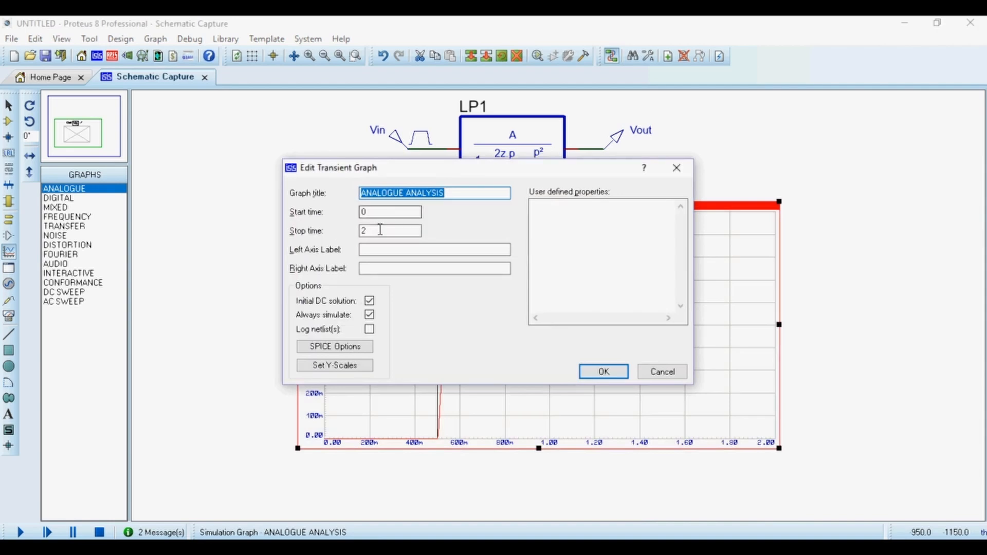
text(1)
key(Return)
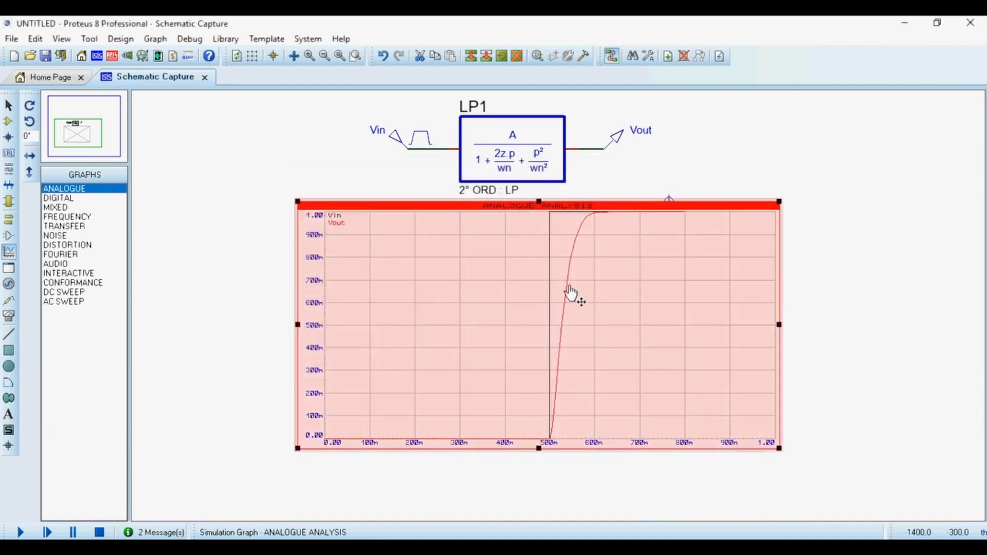
Step: Maximise the analogue graph, examine the Vout step response over the 0 to 1 s range, and close the graph view
right_click(615, 316)
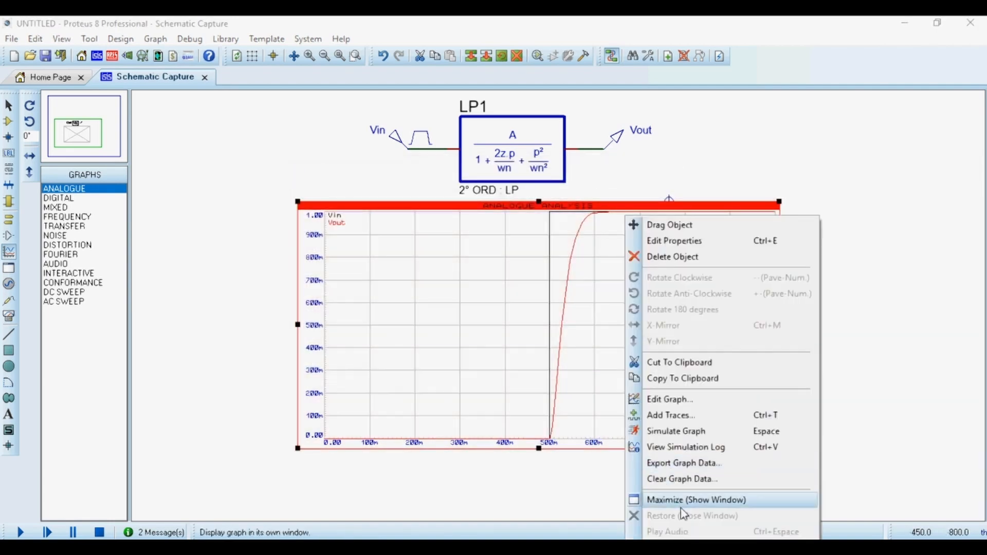
click(686, 498)
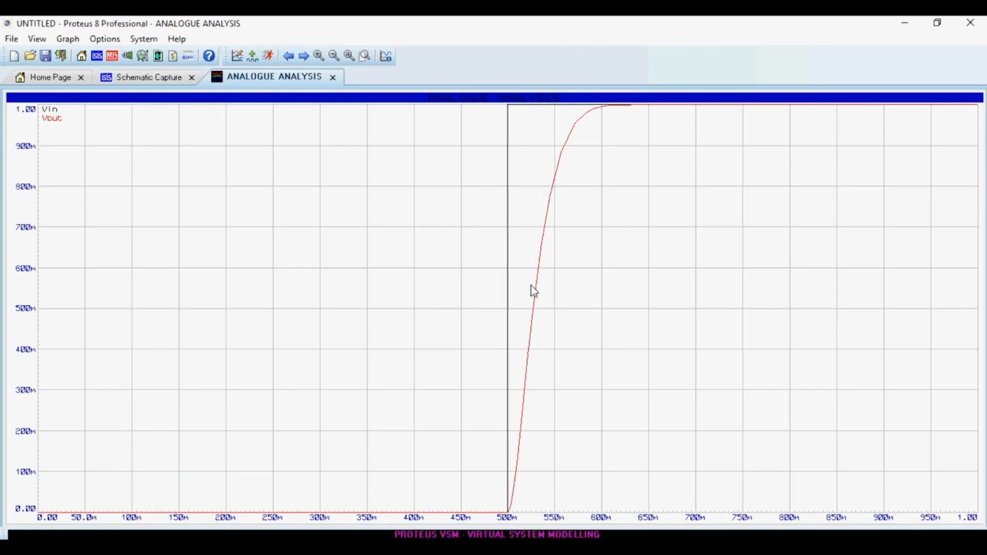
scroll(576, 242, up, 1)
scroll(498, 311, down, 1)
click(332, 77)
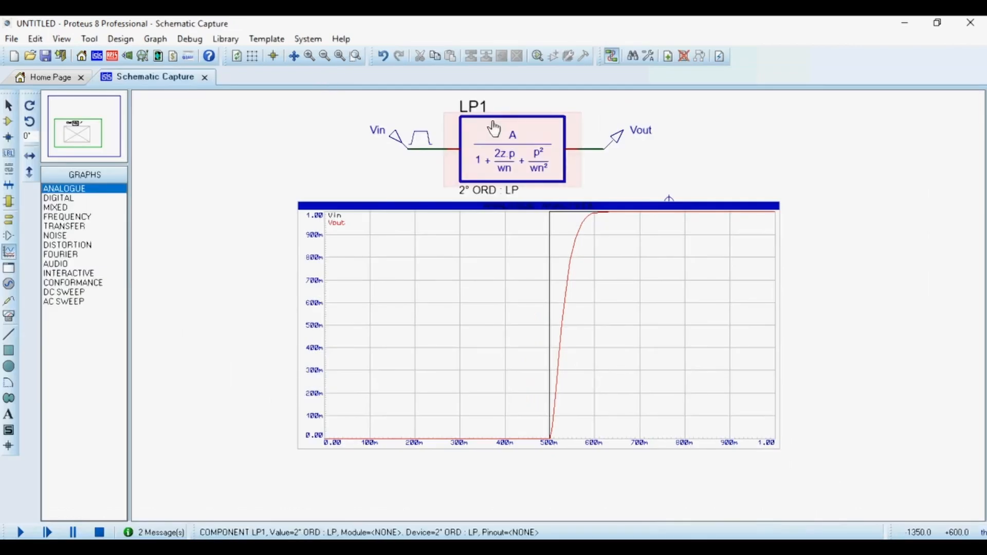
Step: Set LP1's damping value to 0.6 and simulate the analogue graph again
double_click(496, 128)
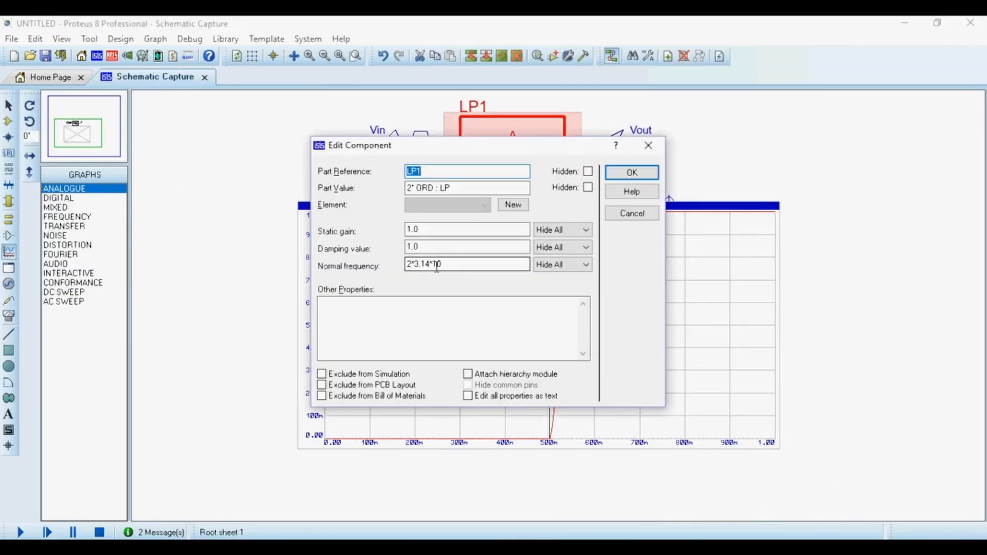
drag(424, 247, 402, 248)
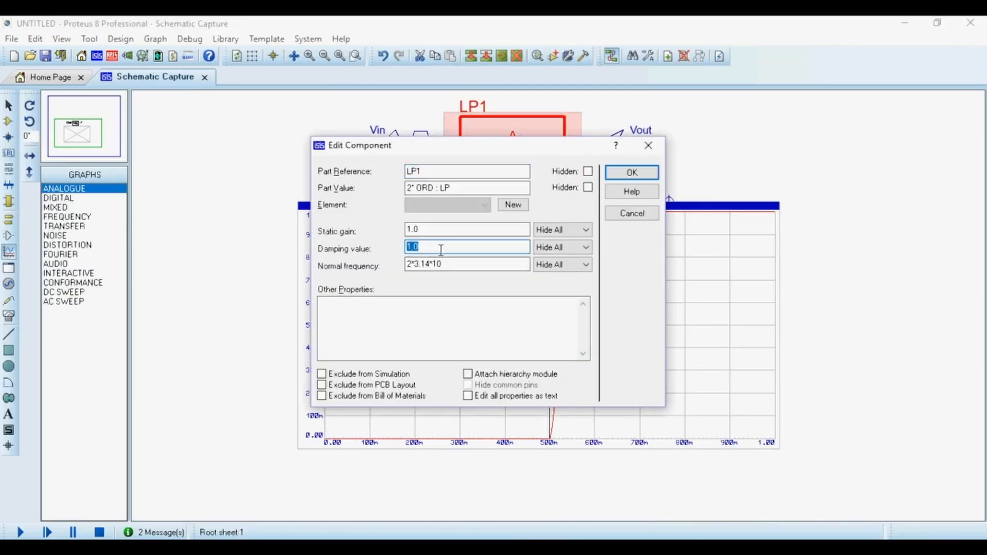
text(0.6)
key(Return)
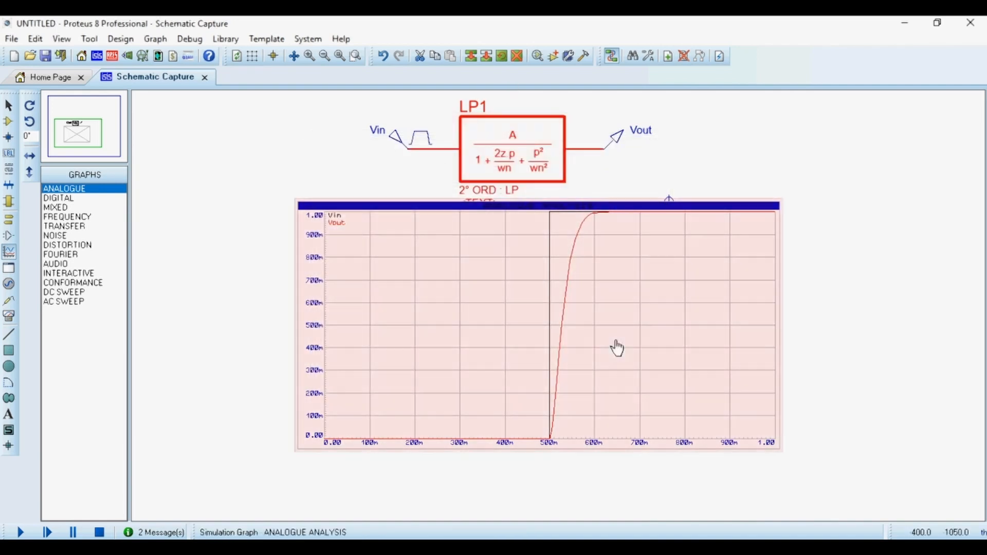
key(space)
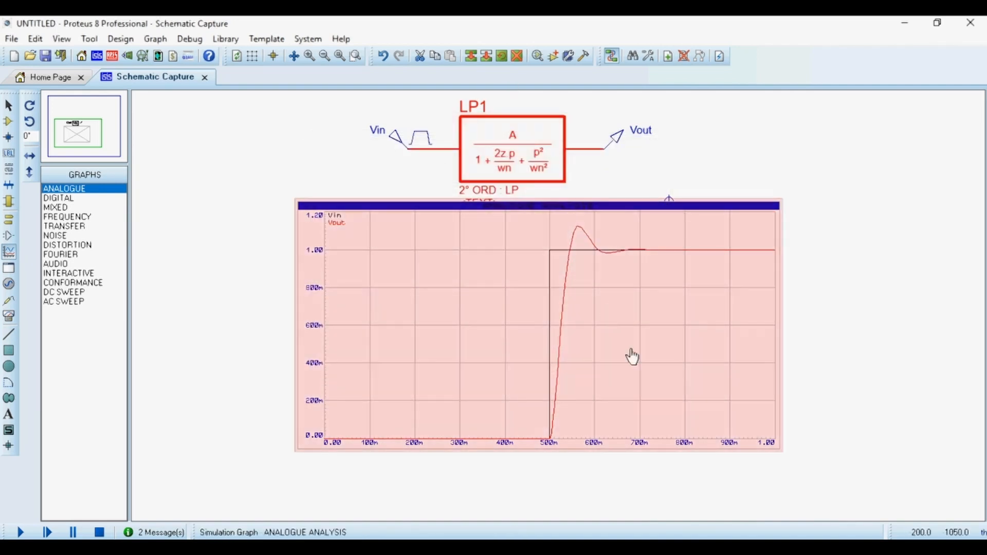
Step: Maximise the analogue graph, examine the Vout overshoot with 0.6 damping, and close the graph view
right_click(627, 264)
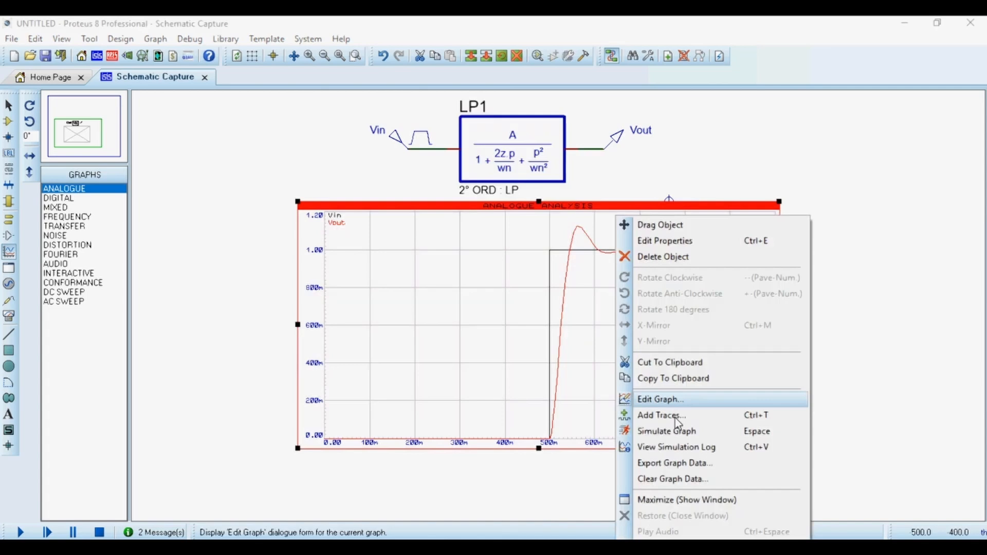
click(699, 500)
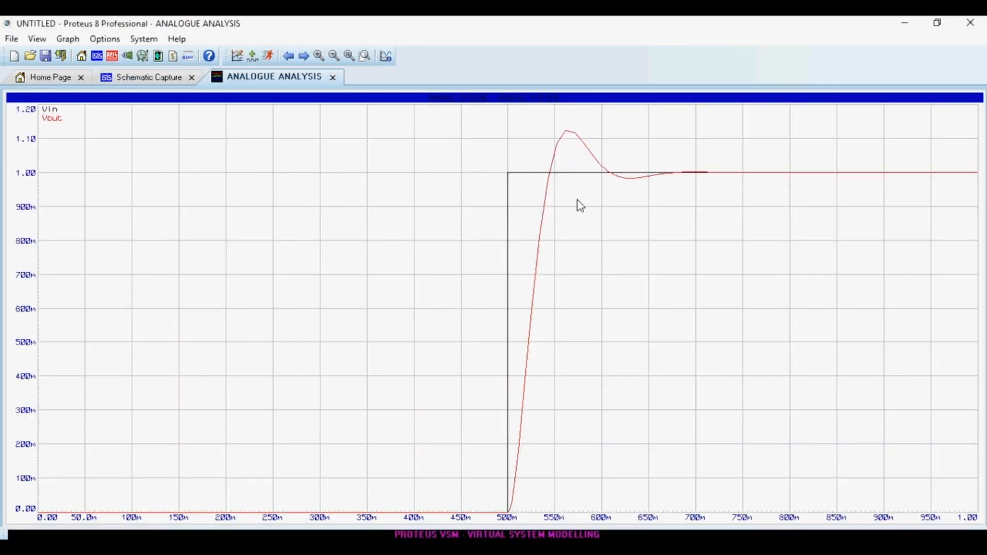
click(333, 77)
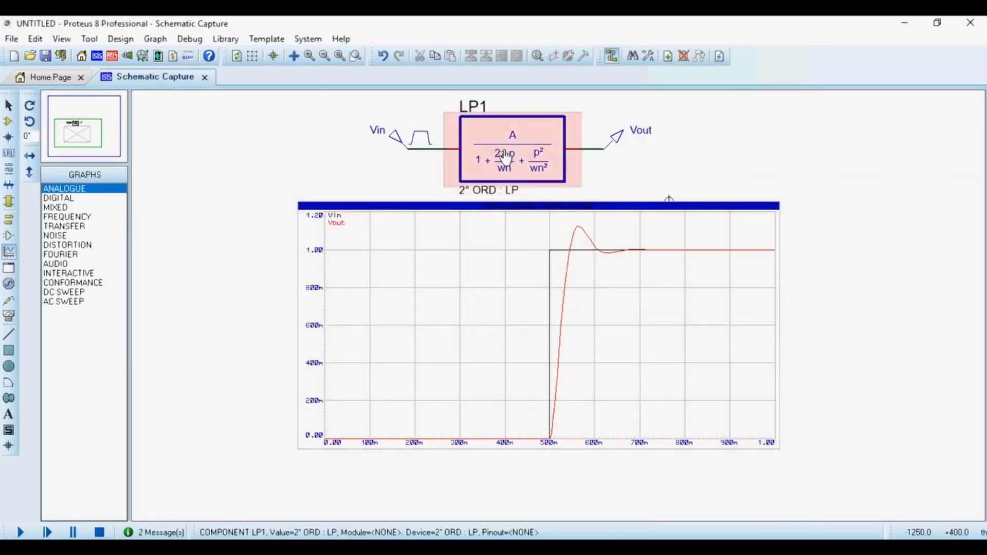
Step: Reduce LP1's damping value to 0.1 and rerun the analogue graph simulation
click(447, 247)
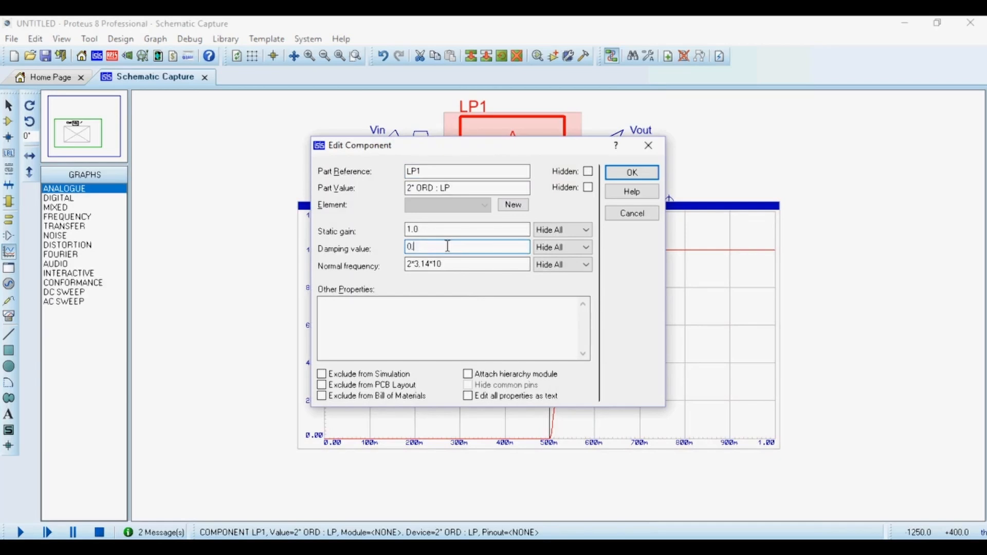
key(Return)
key(space)
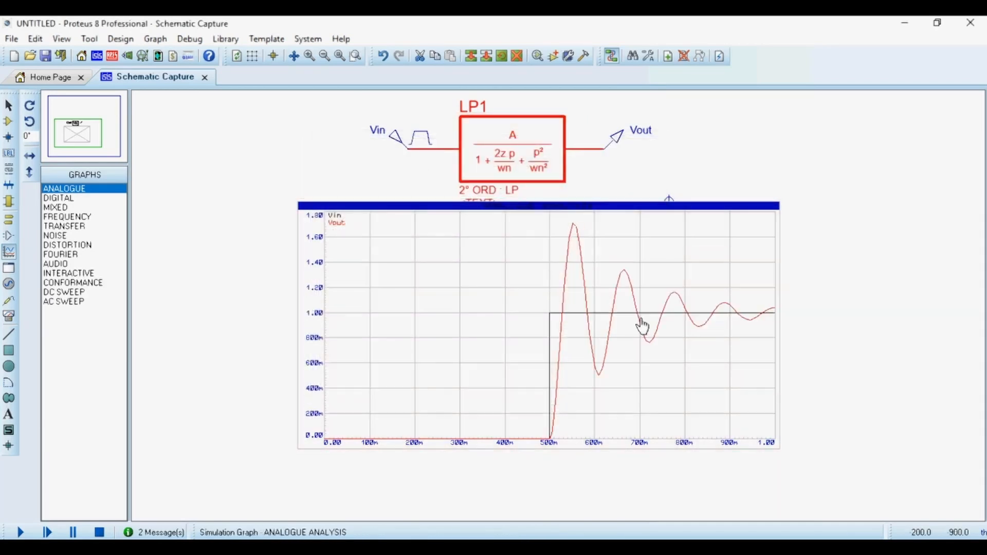
Step: Extend the analogue graph's time range by setting its stop time to 2
double_click(638, 324)
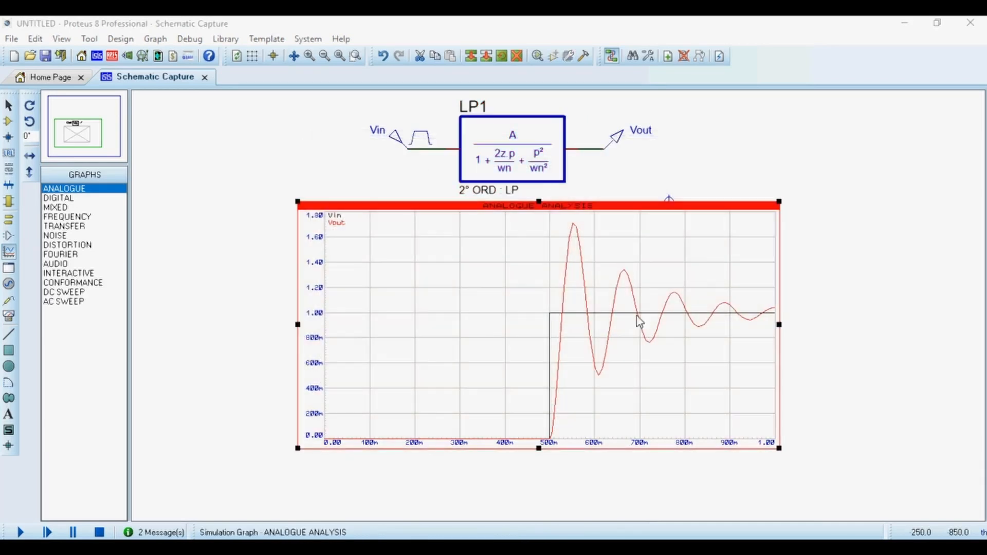
click(378, 232)
double_click(377, 231)
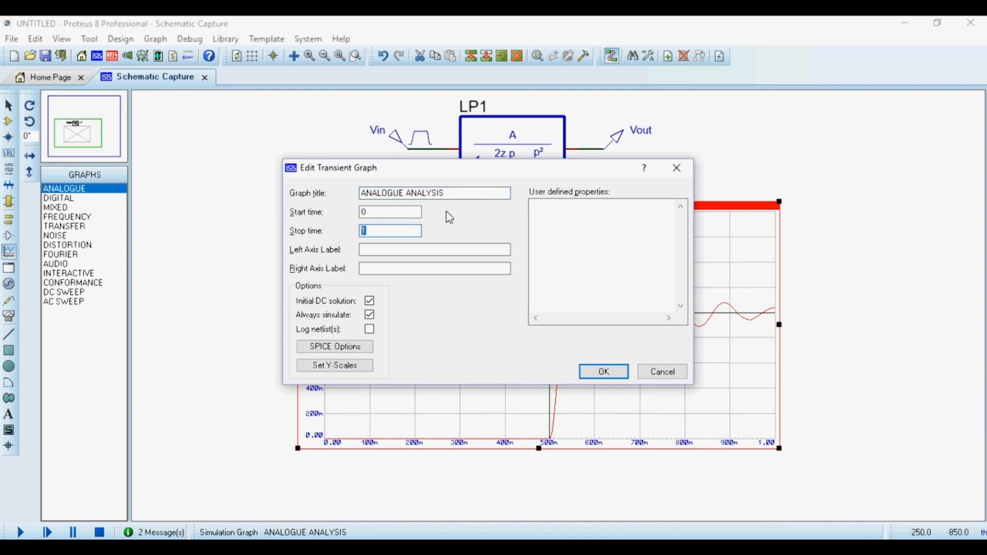
text(2)
key(Return)
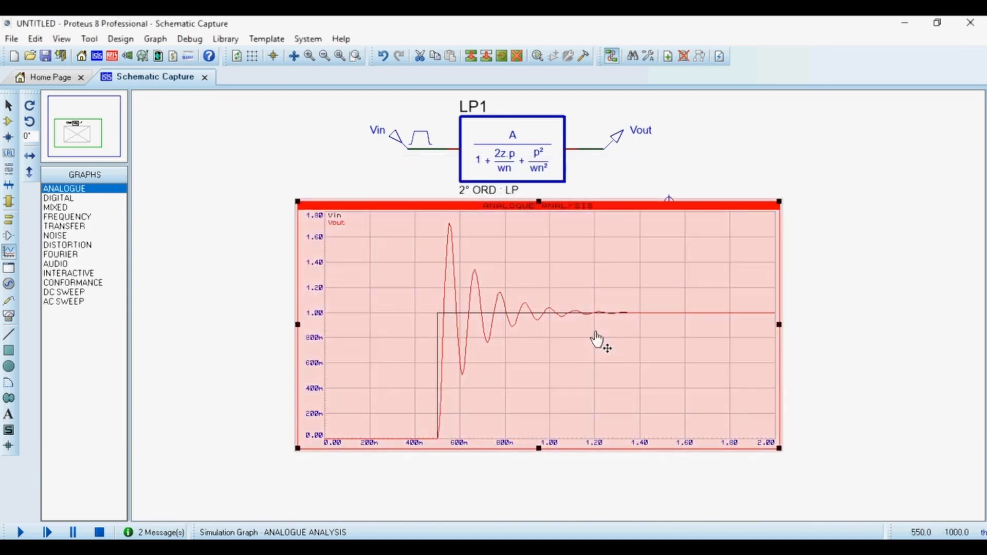
Step: Maximise the analogue graph, examine how the Vout oscillation settles with 0.1 damping, and close the graph view
right_click(610, 342)
click(672, 499)
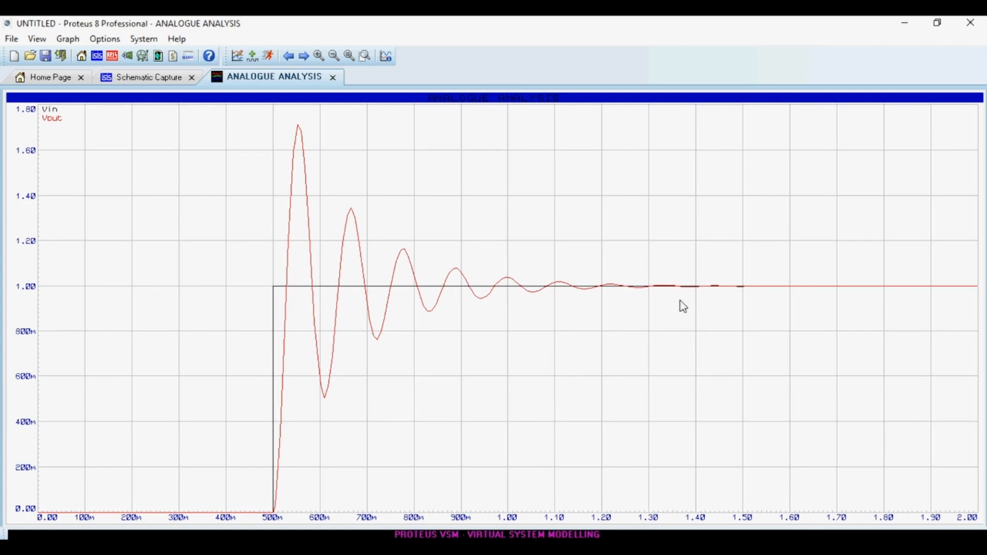
click(333, 77)
Step: Set LP1's damping value to 1 and rerun the analogue graph simulation
double_click(523, 138)
click(424, 246)
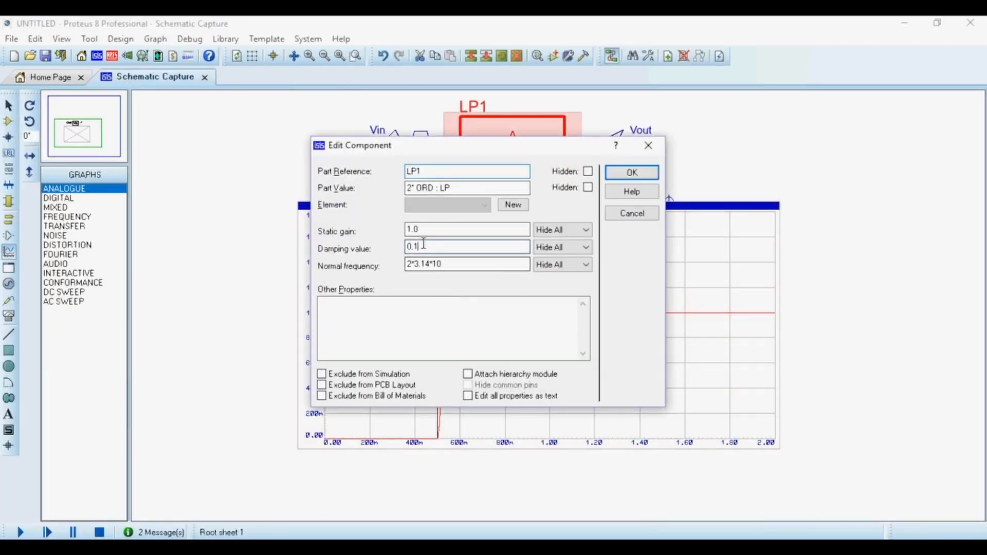
double_click(424, 244)
text(1)
key(Return)
key(space)
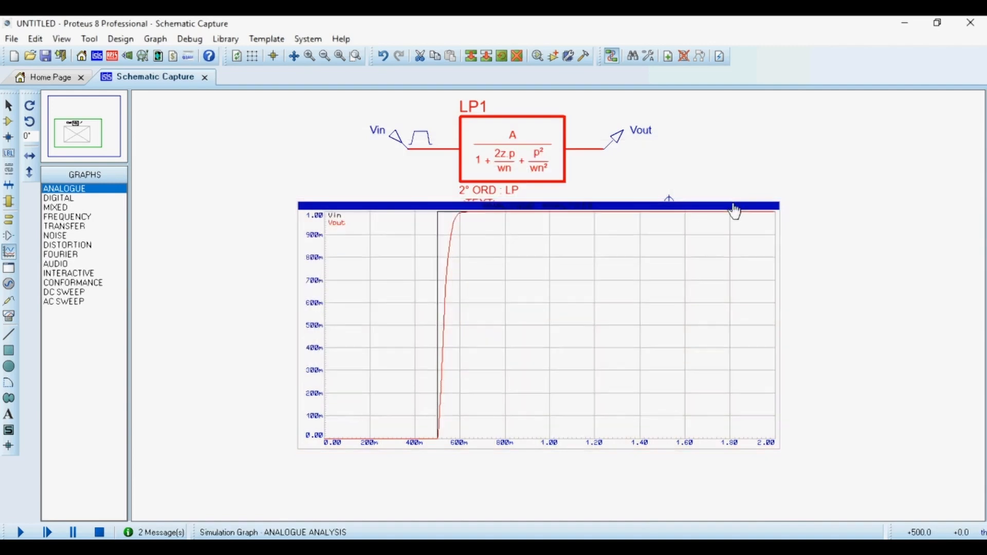
Step: Set the analogue graph's stop time to 1 and simulate it again
double_click(582, 364)
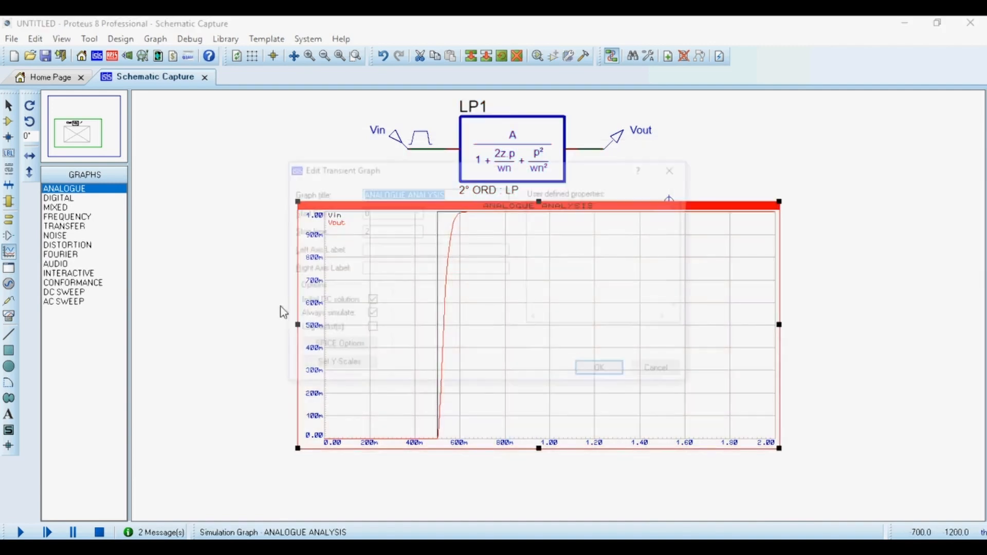
double_click(372, 231)
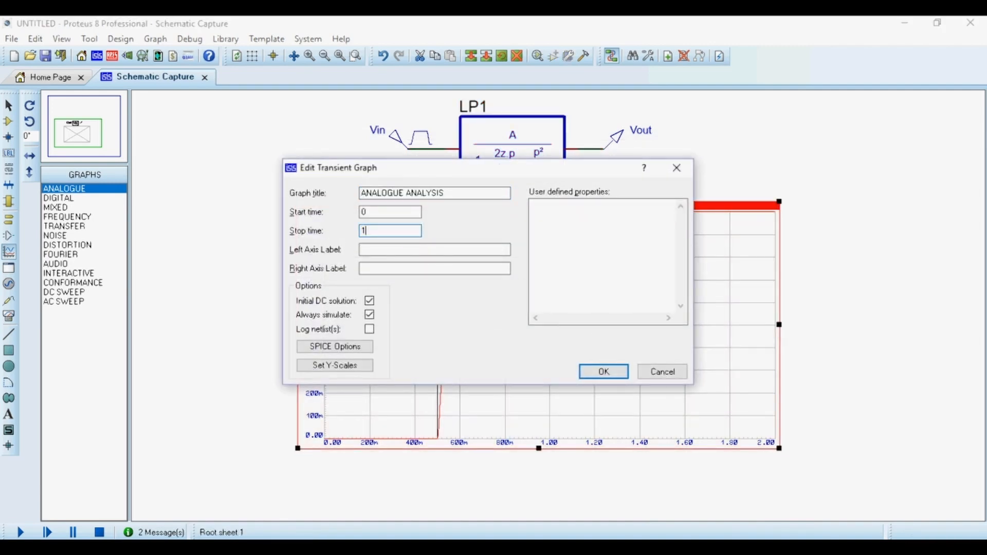
key(Return)
key(space)
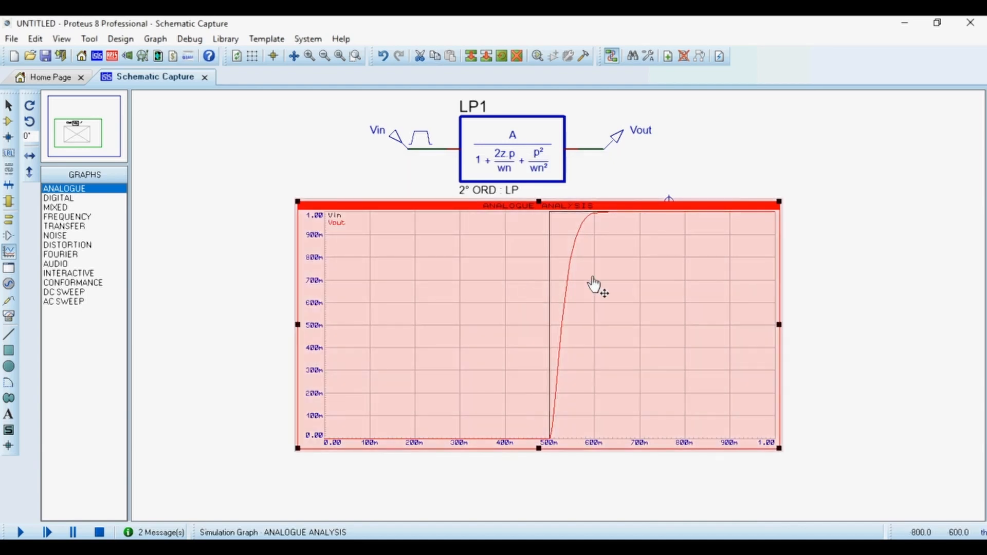
Step: Maximise the analogue graph, examine the Vout response with a damping value of 1, and close the graph view
right_click(594, 285)
click(733, 500)
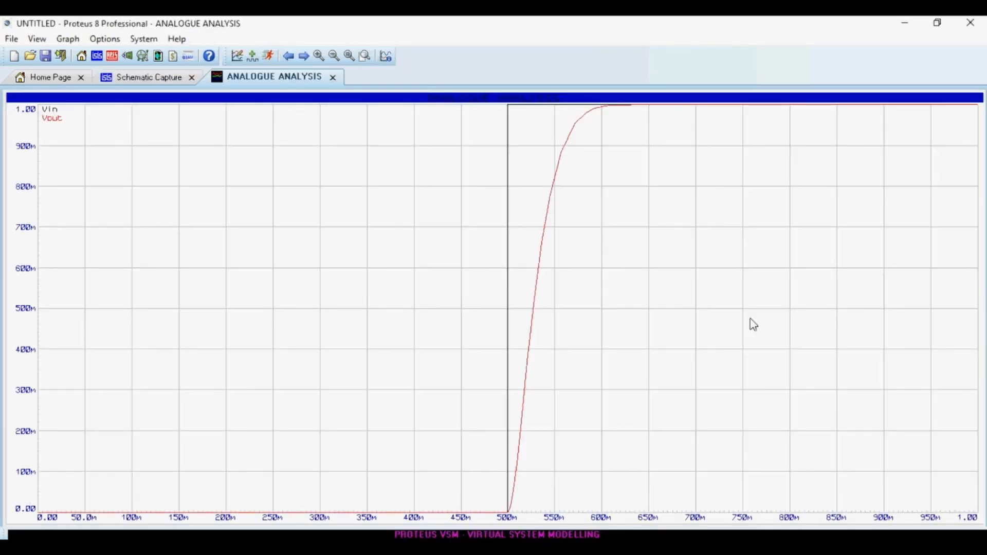
click(332, 77)
Step: Move the analogue graph further down the sheet to leave more space beneath the LP1 block
click(511, 322)
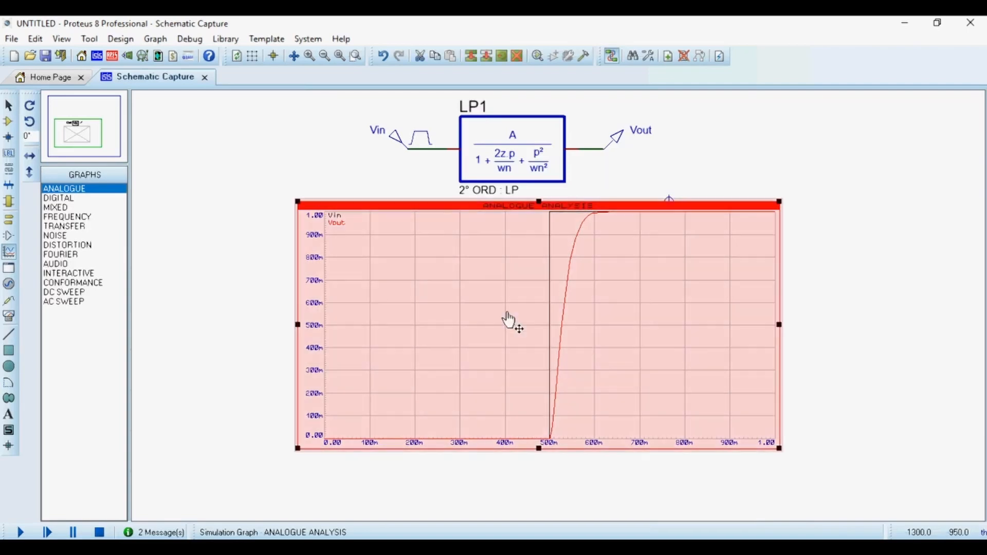
drag(551, 314, 550, 374)
click(821, 145)
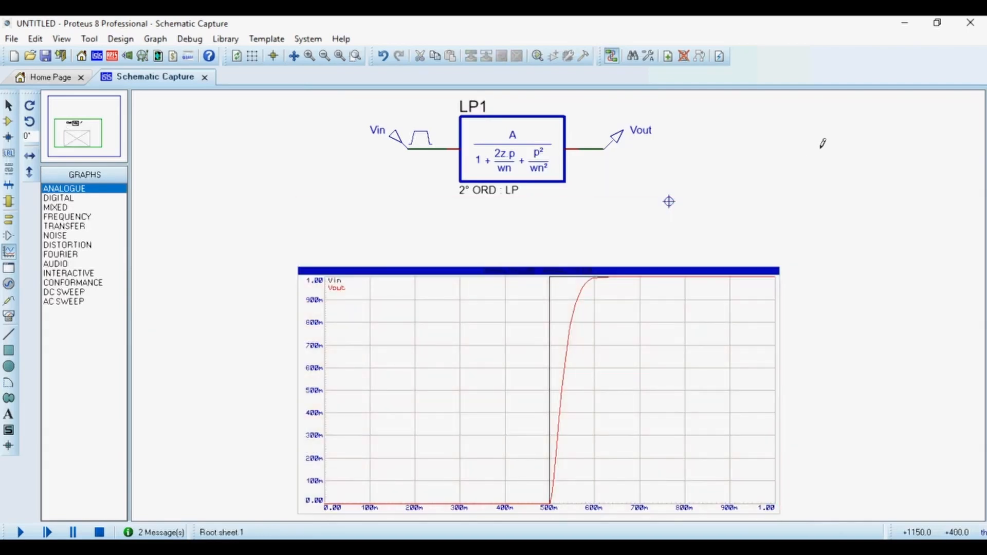
scroll(559, 305, down, 1)
scroll(483, 152, up, 1)
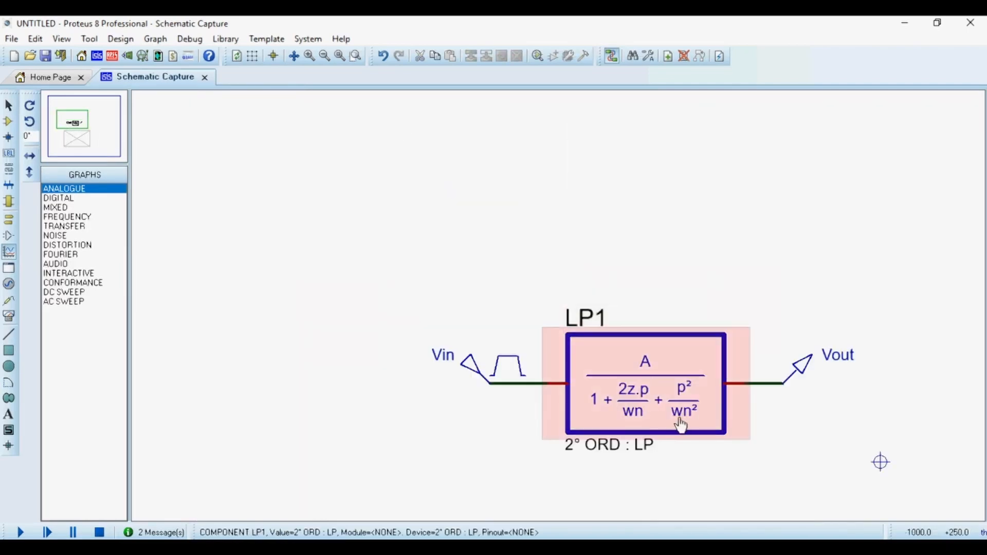
Step: Place an OP : SUBTRACT block near LP1 and flip it vertically so its minus input faces up
click(9, 121)
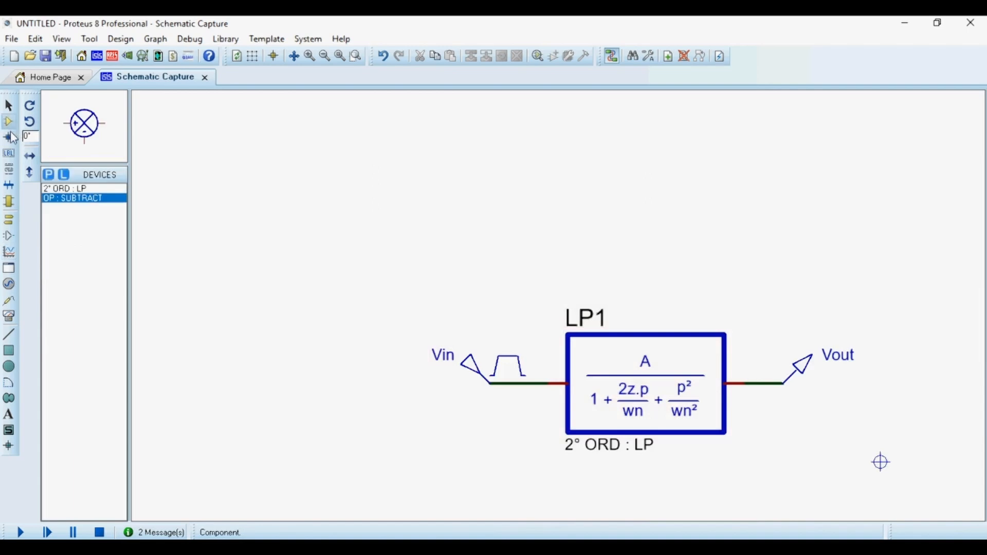
click(78, 199)
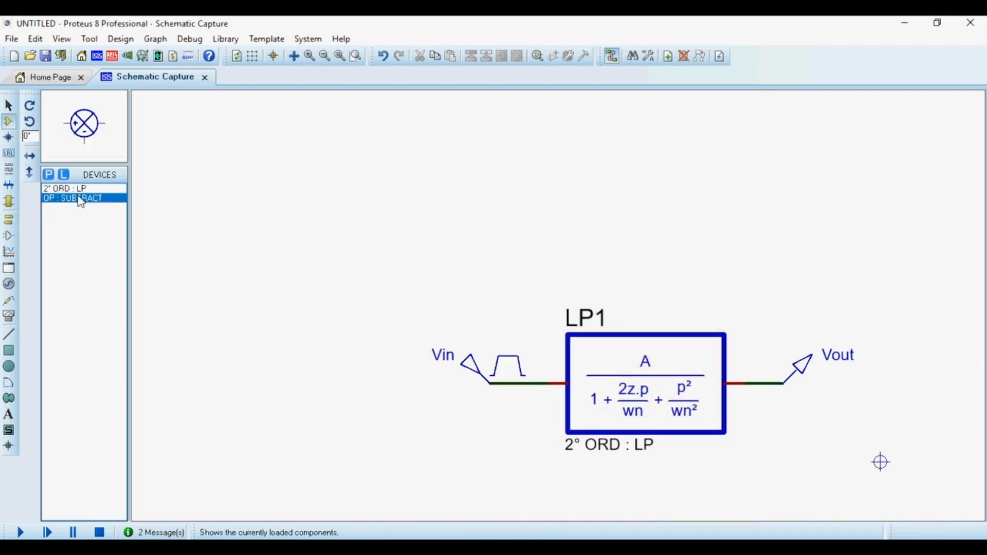
click(429, 260)
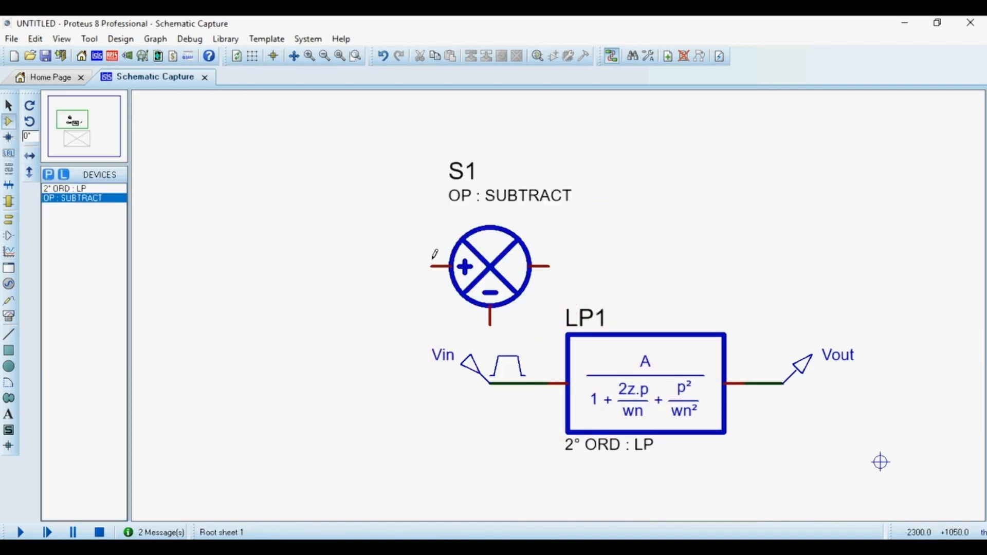
click(480, 264)
right_click(484, 265)
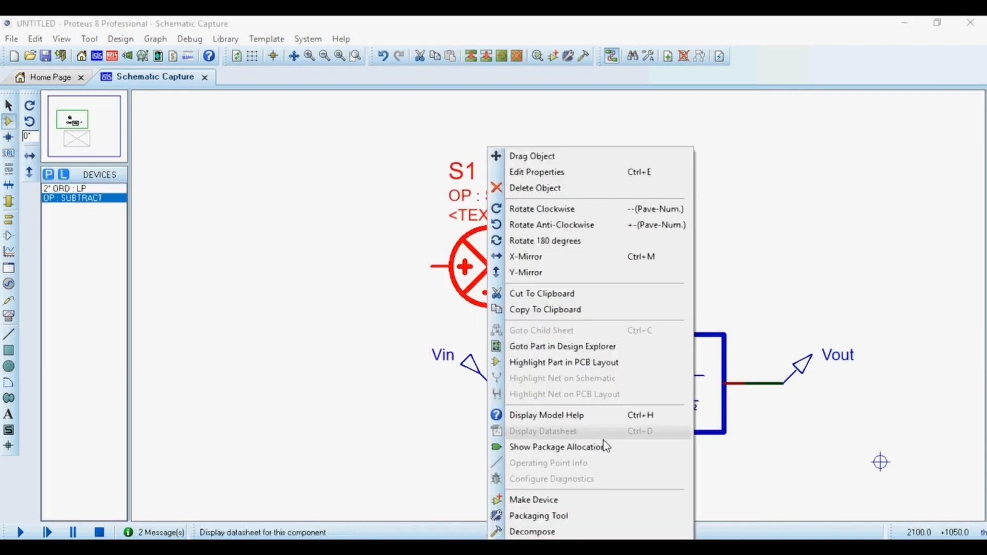
click(538, 278)
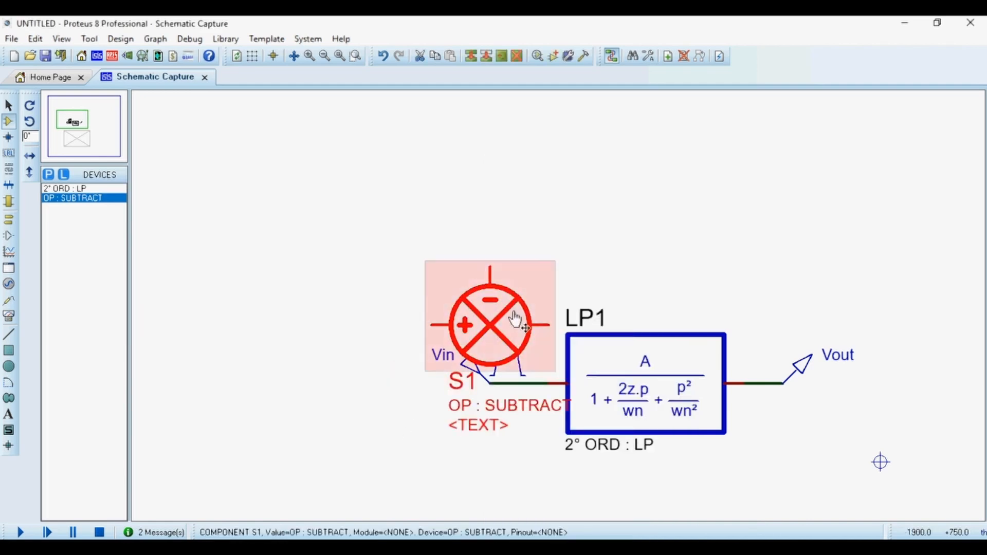
Step: Move Vin away from LP1, delete its wire, and align the subtractor with LP1's input
drag(516, 319, 301, 446)
drag(502, 375, 278, 298)
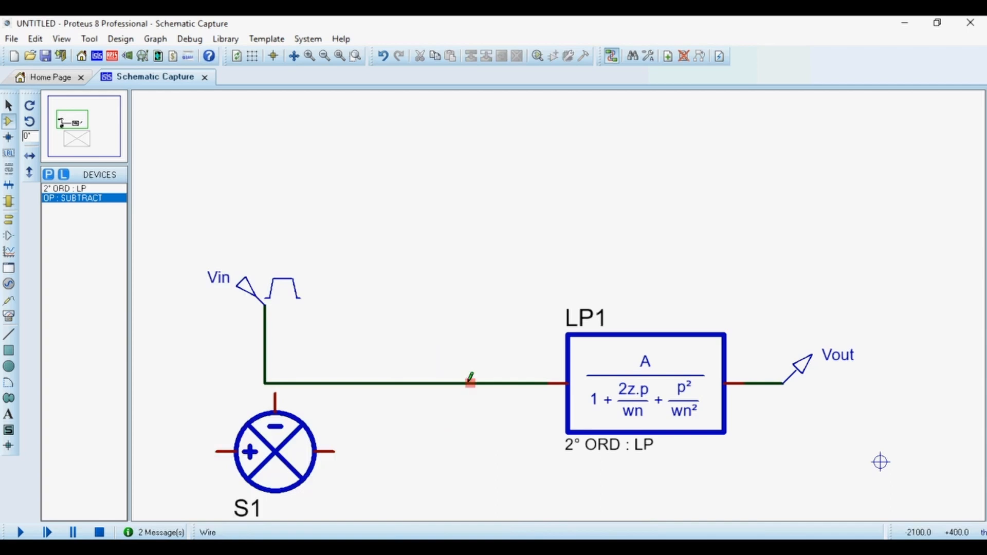
right_click(471, 382)
right_click(470, 382)
mouse_move(273, 462)
mouse_down()
mouse_move(410, 384)
mouse_move(441, 384)
mouse_move(362, 367)
mouse_move(352, 394)
mouse_up()
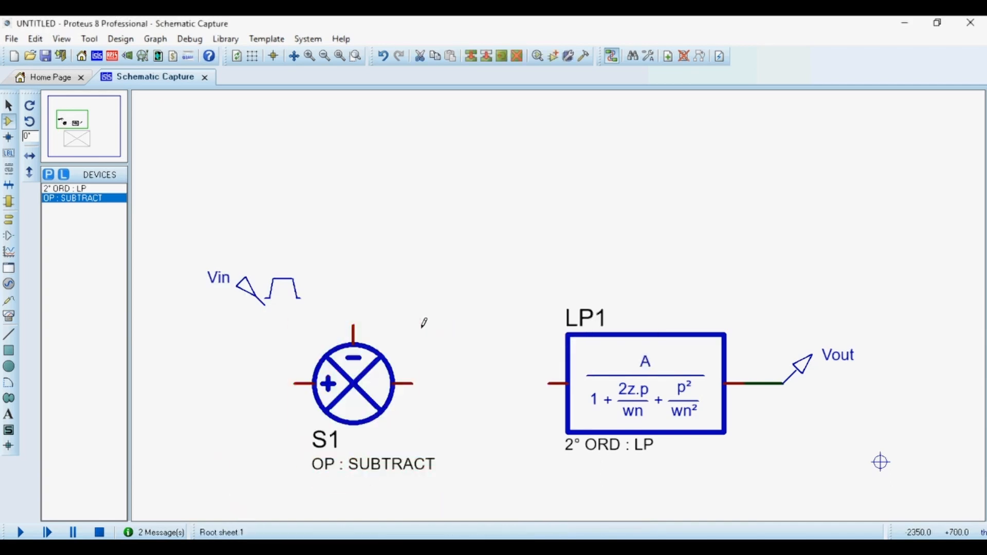
Step: Wire the subtractor's output to LP1, its minus input to the Vout line, and its plus input to Vin
click(414, 383)
click(549, 383)
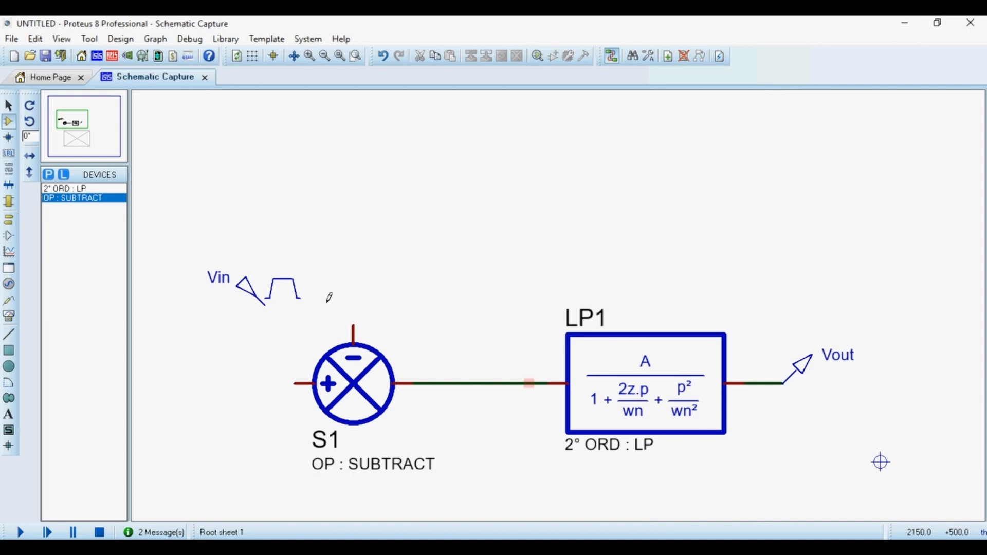
click(353, 323)
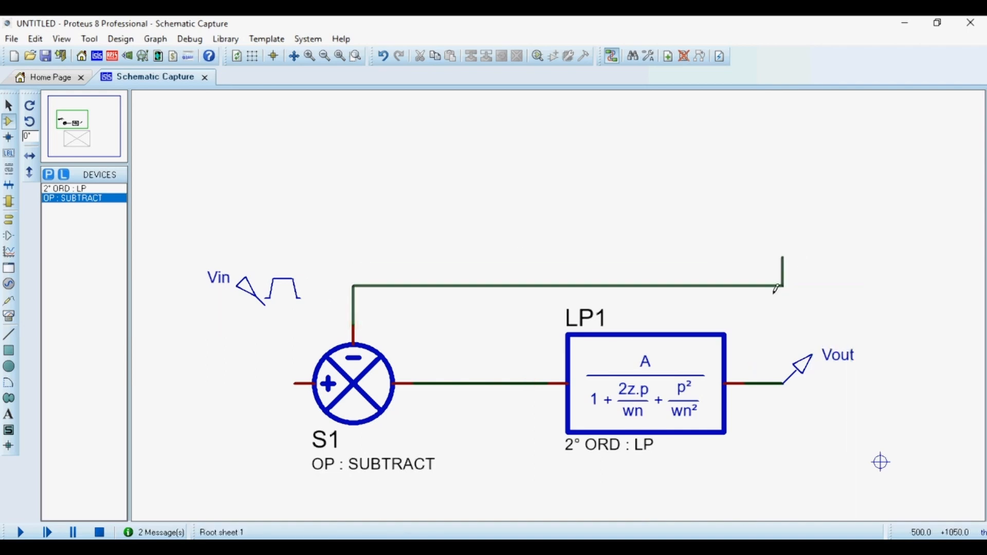
click(763, 383)
click(268, 307)
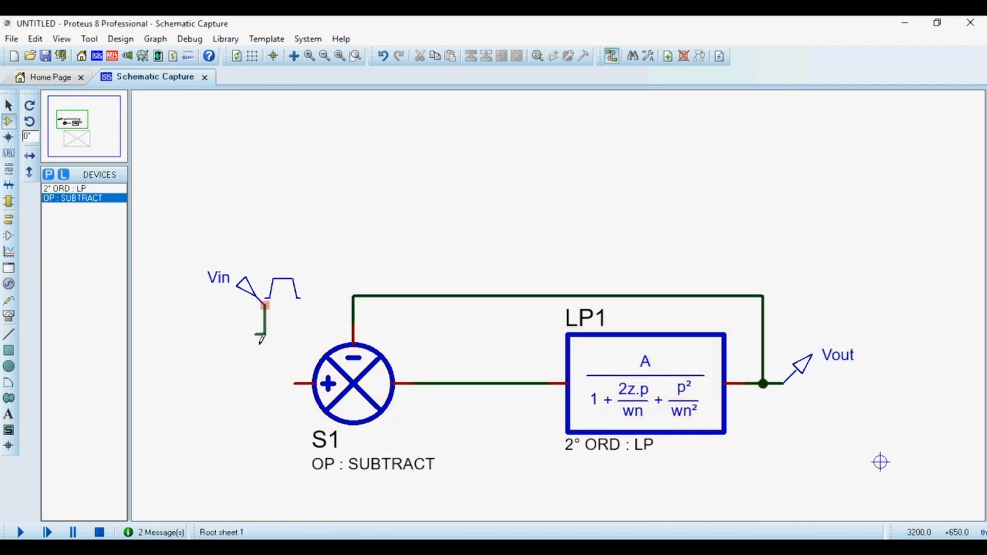
click(294, 383)
Step: Maximise the open-loop graph, read the time at which Vout reaches about 900m, and close the graph view
scroll(633, 328, down, 2)
scroll(606, 331, down, 2)
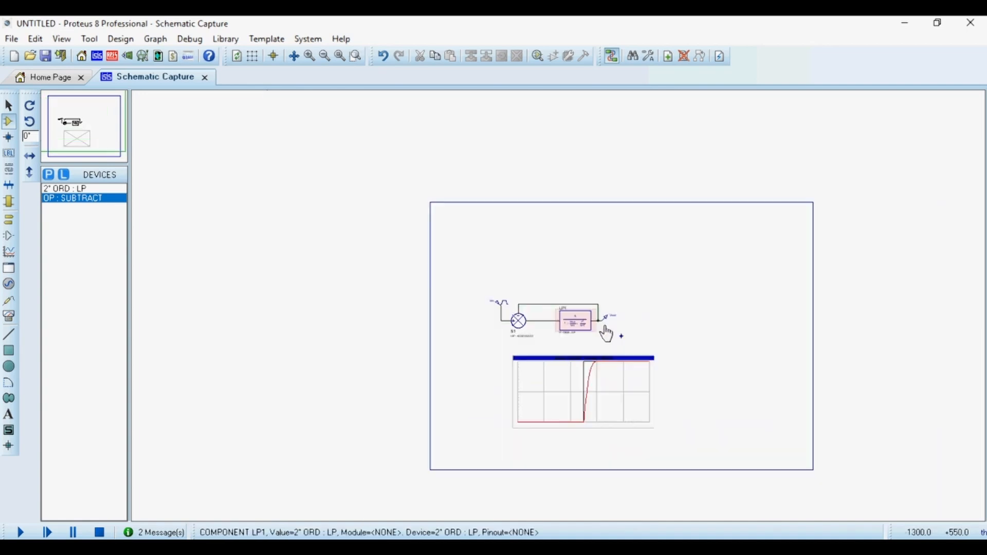
scroll(559, 313, up, 5)
right_click(488, 250)
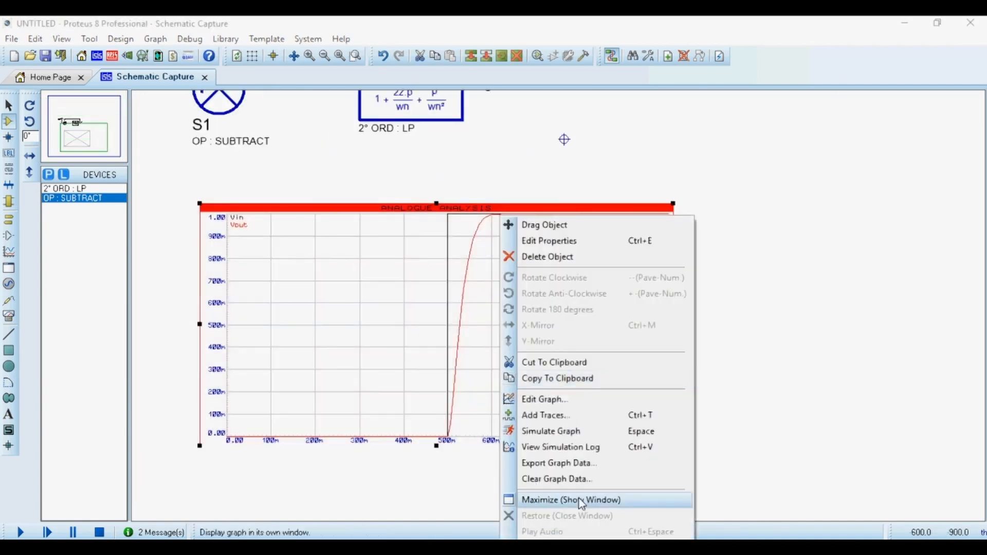
click(617, 500)
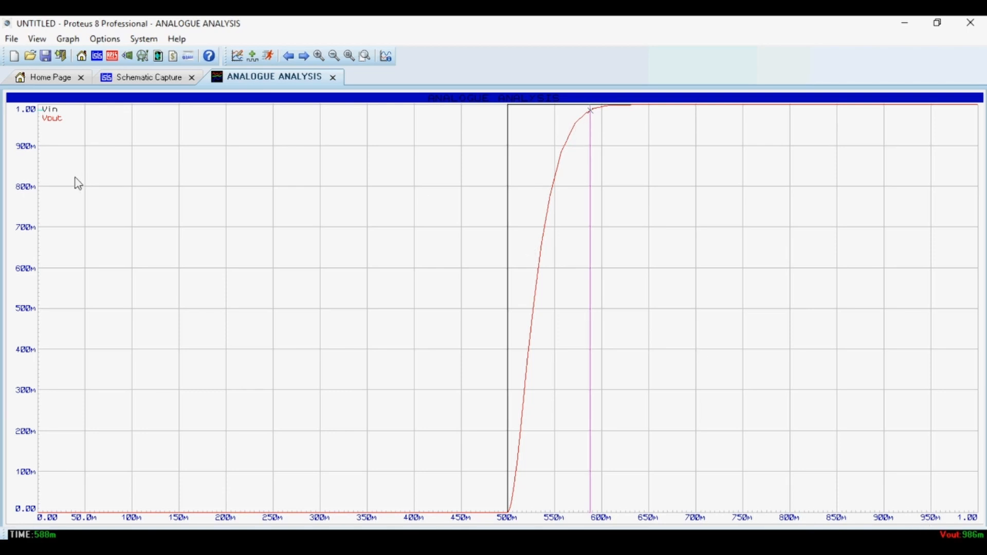
click(565, 147)
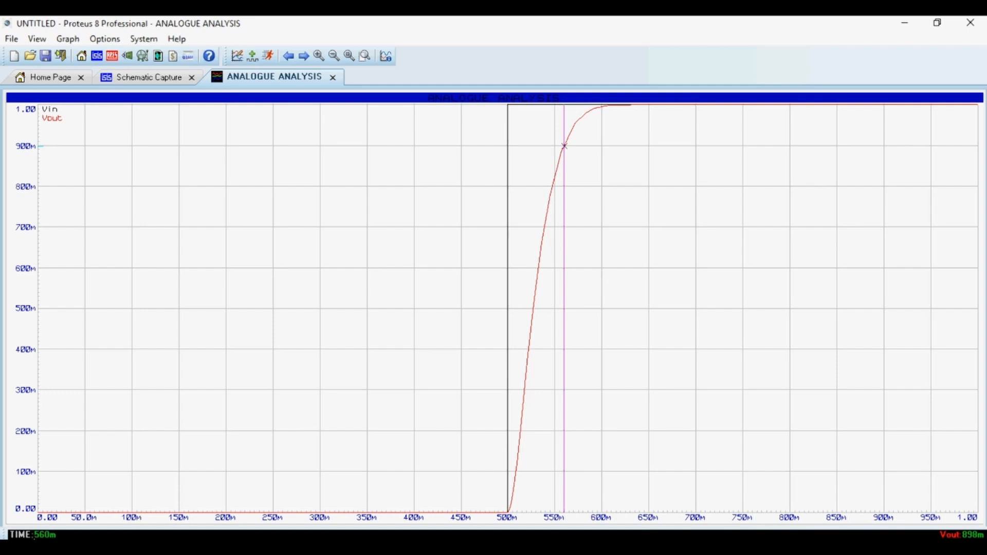
click(333, 77)
Step: Rerun the analogue graph simulation for the closed-loop circuit
scroll(513, 280, down, 1)
scroll(522, 286, up, 2)
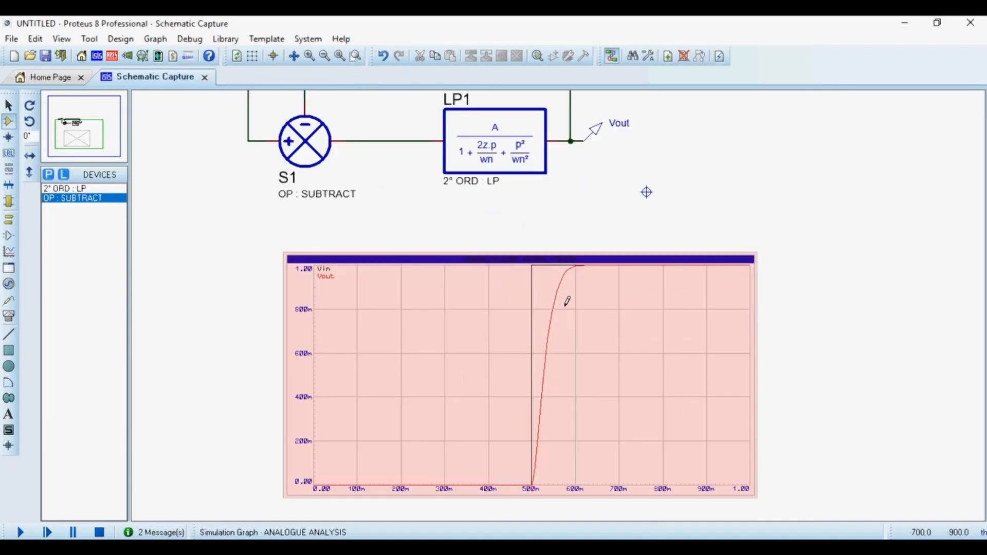
click(346, 280)
key(space)
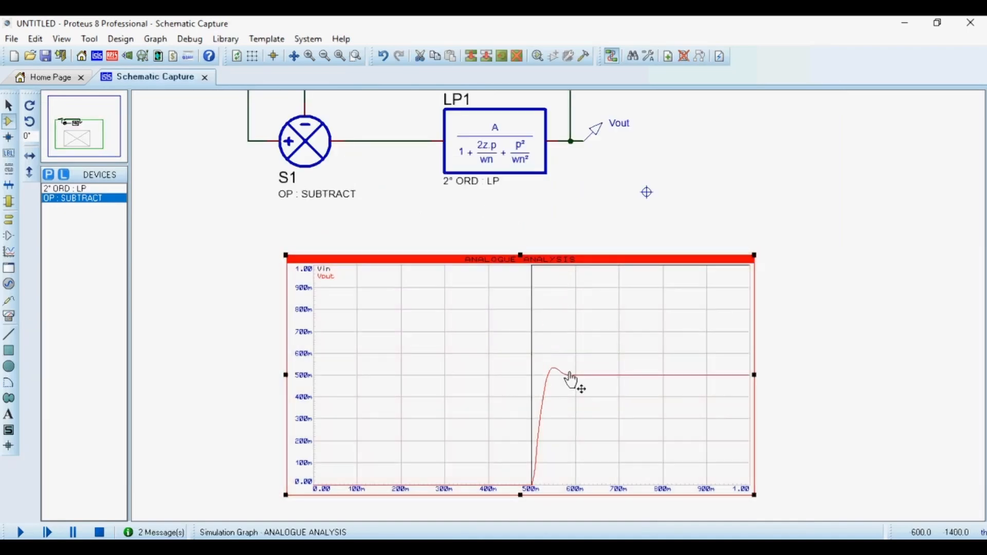
Step: Maximise the analogue graph and examine the closed-loop Vout rise and overshoot around 500m to 600m up close
right_click(566, 334)
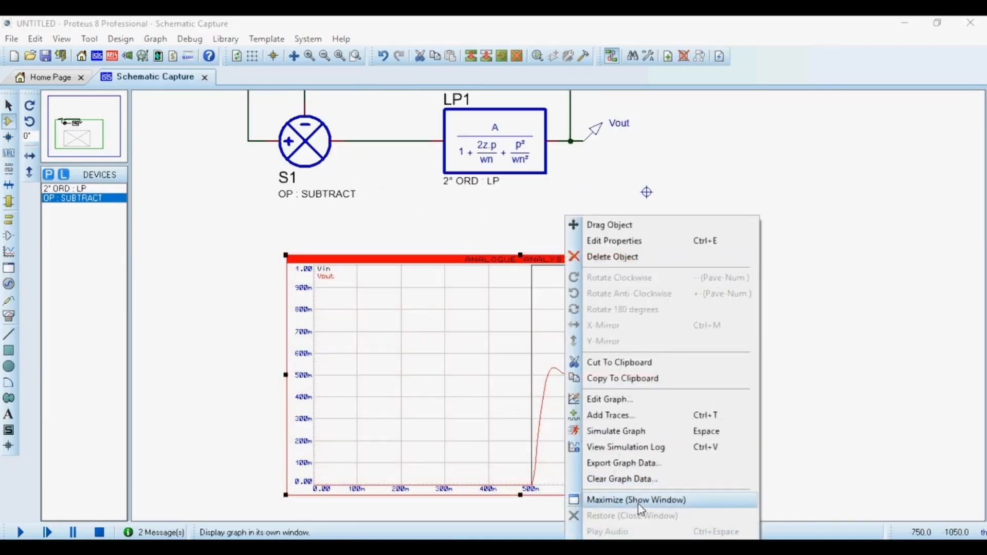
click(637, 508)
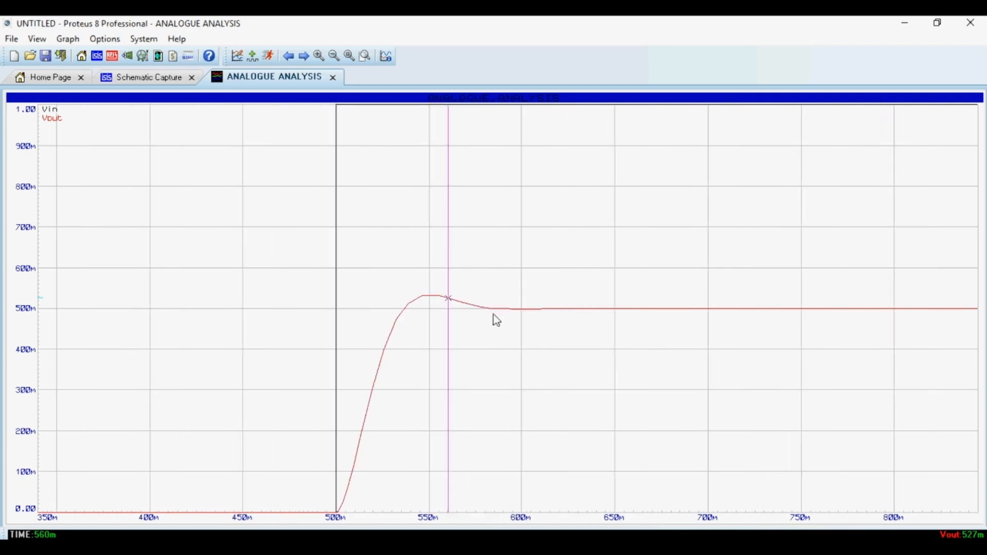
scroll(558, 417, up, 2)
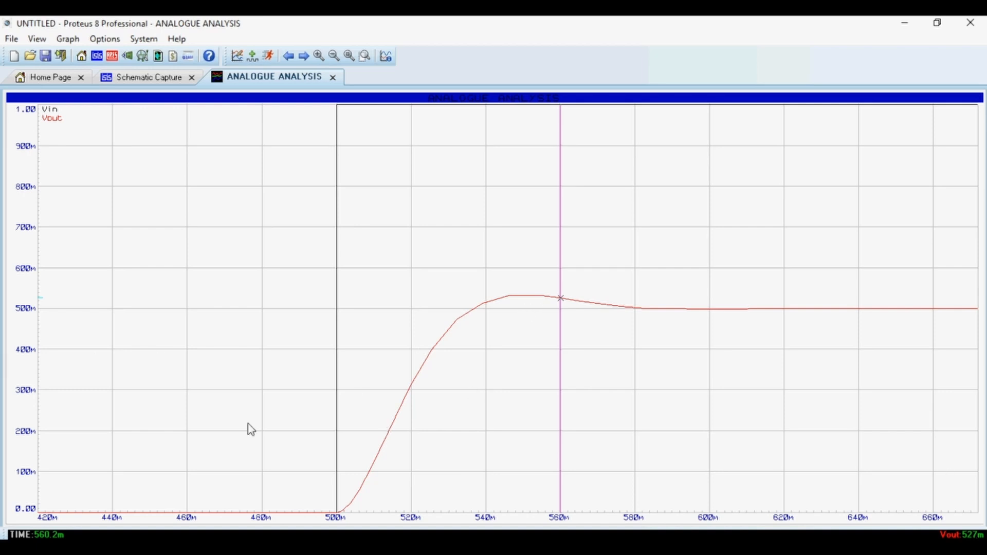
Step: Open the Windows calculator and compute 0.9 × 0.5 to find 90% of the closed-loop final value
key(super)
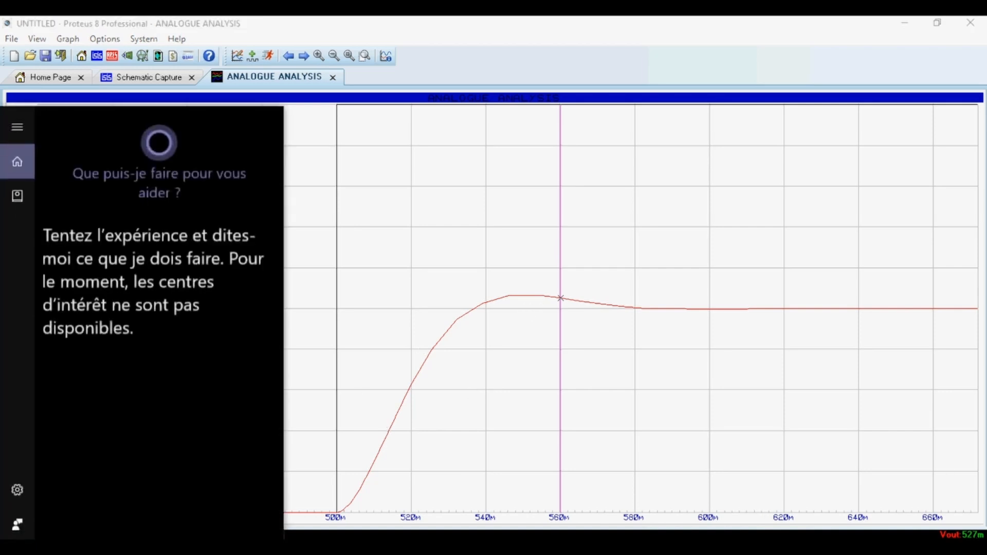
text(calc)
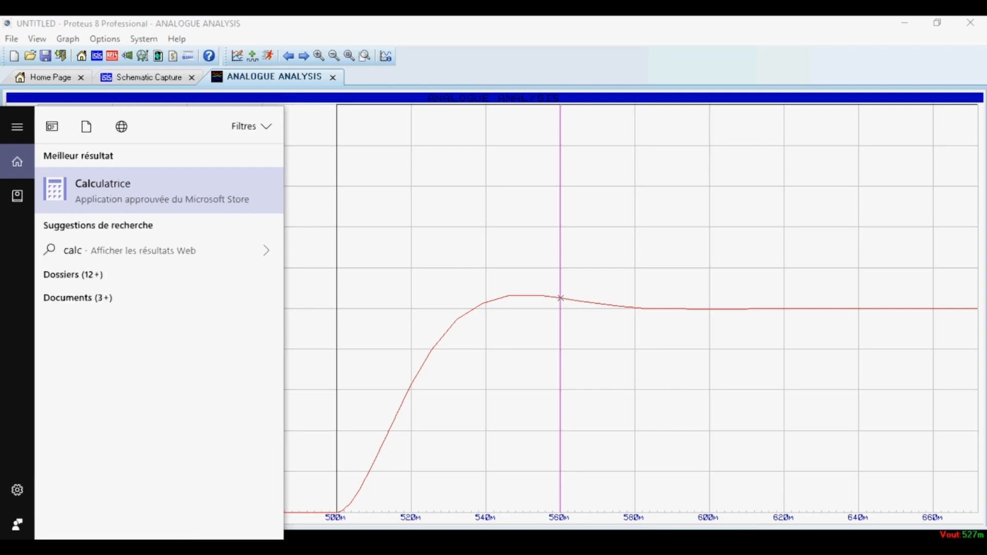
click(169, 186)
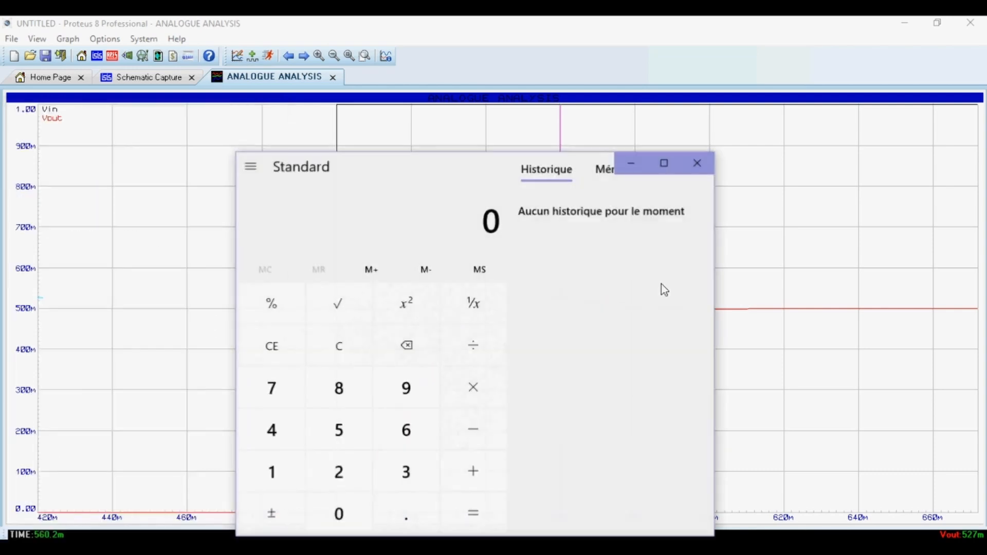
drag(546, 171, 666, 327)
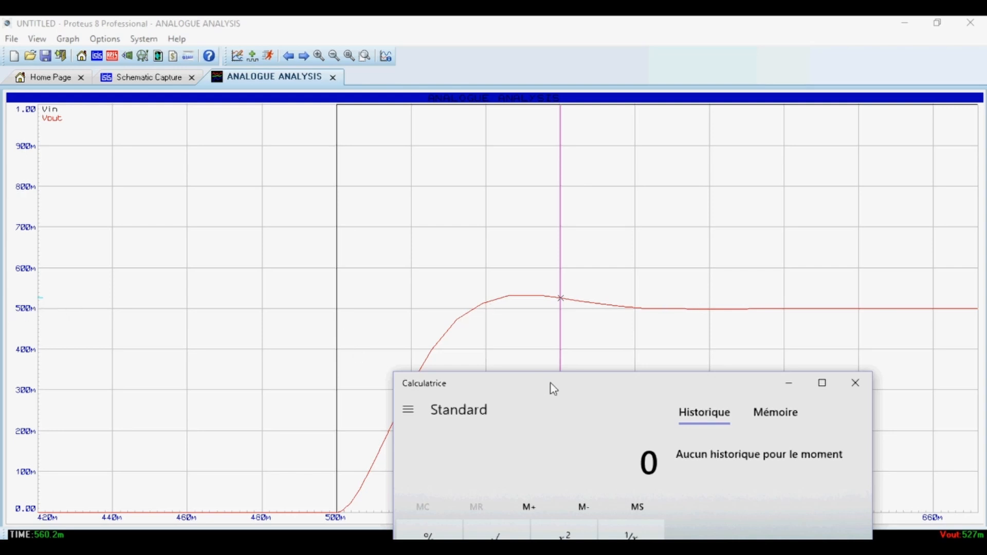
drag(552, 390, 495, 148)
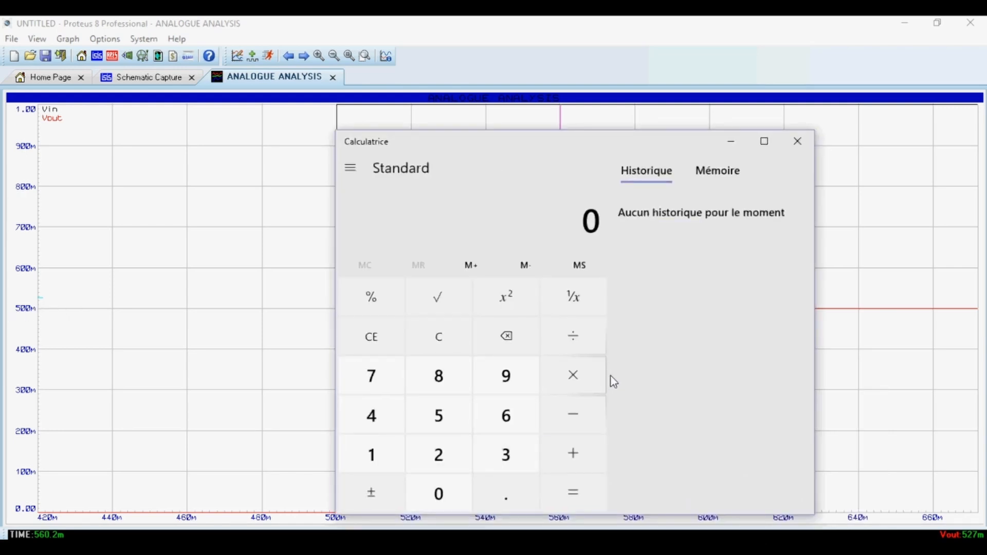
text(.9*.)
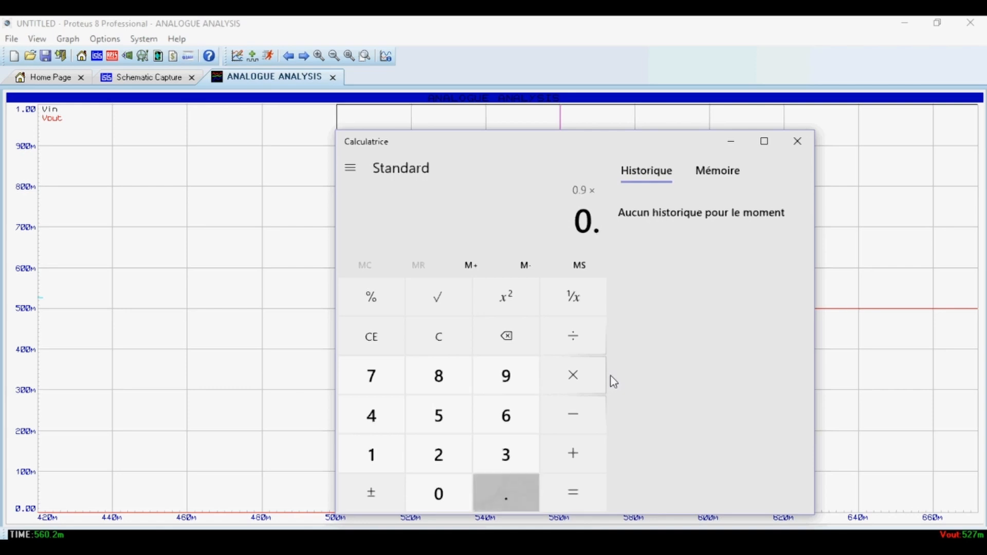
text(5)
key(Return)
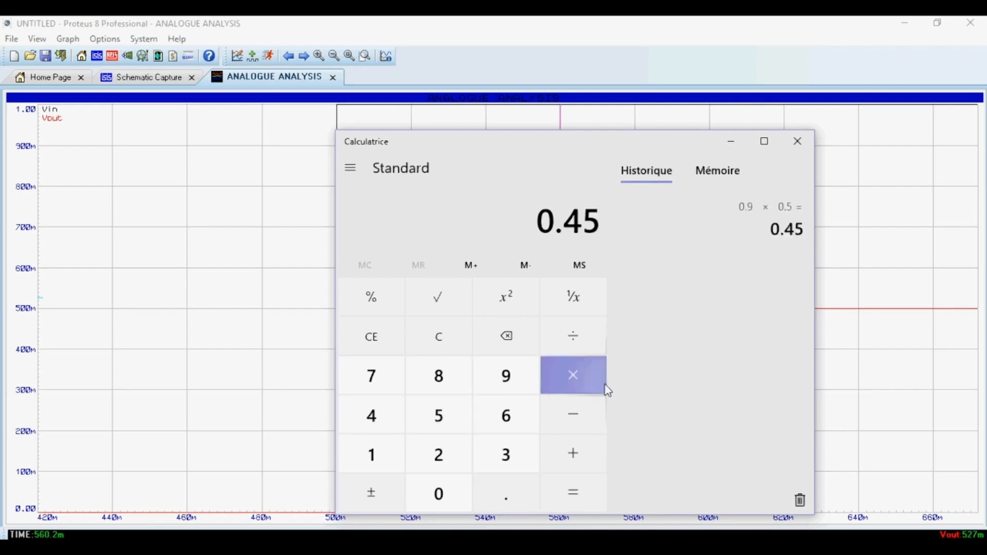
Step: Close the calculator, position the graph cursor where Vout reaches about 450m to read the time, and close the graph view
click(801, 149)
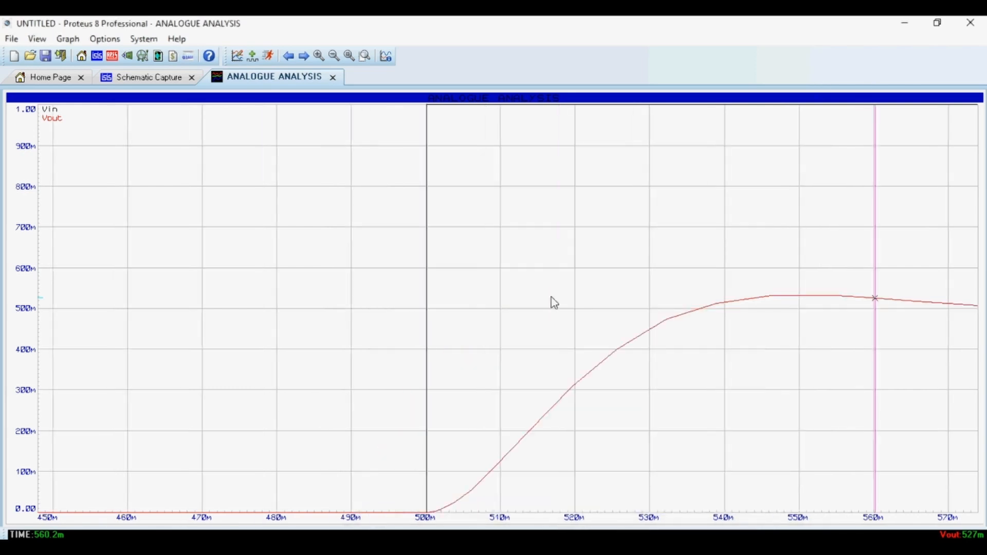
click(627, 343)
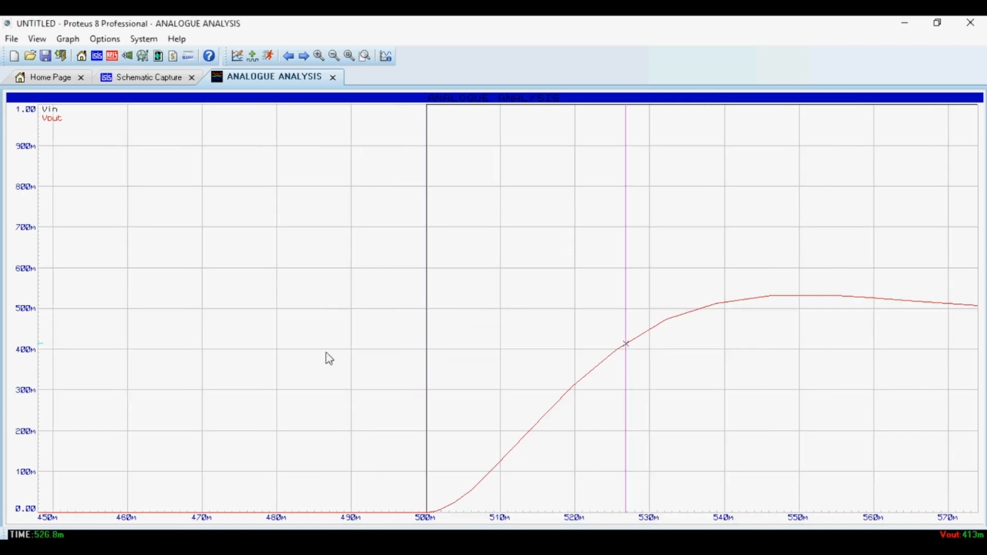
click(656, 325)
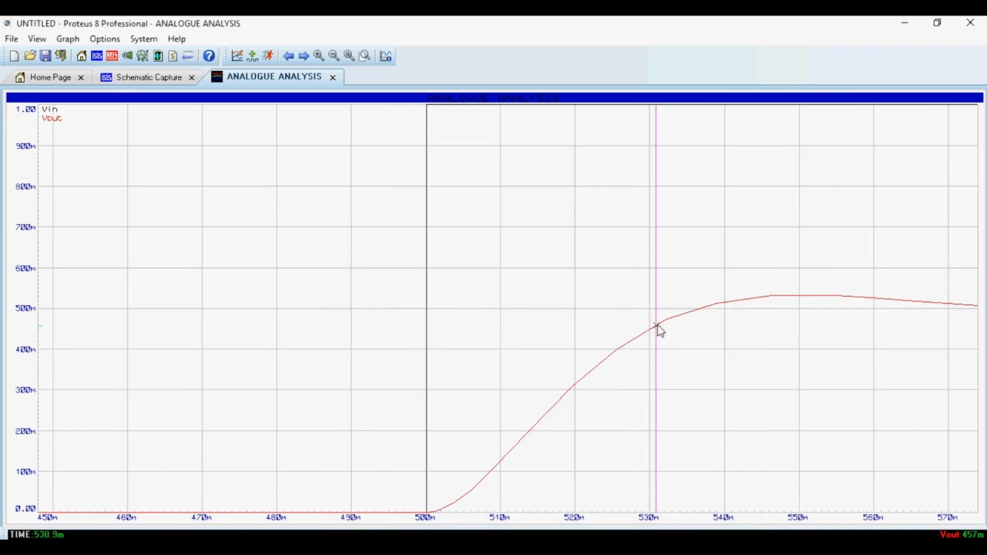
click(648, 330)
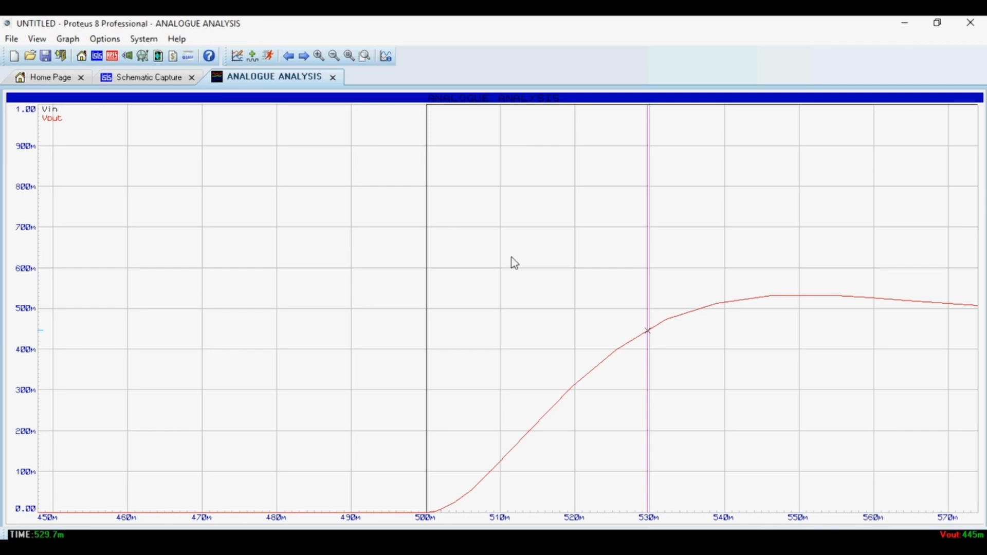
scroll(530, 278, down, 3)
scroll(519, 303, up, 1)
scroll(497, 312, up, 2)
scroll(496, 314, down, 2)
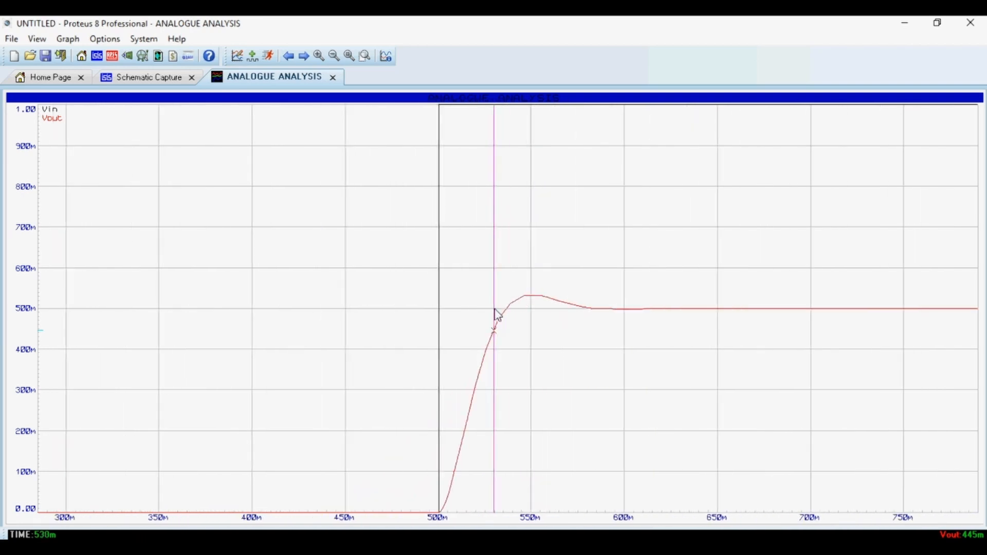
scroll(476, 318, down, 3)
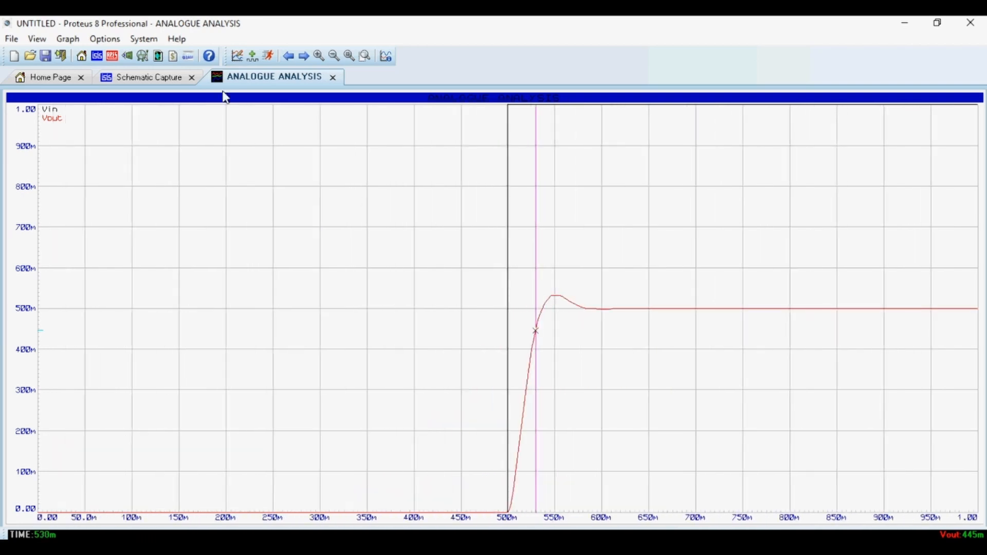
click(332, 77)
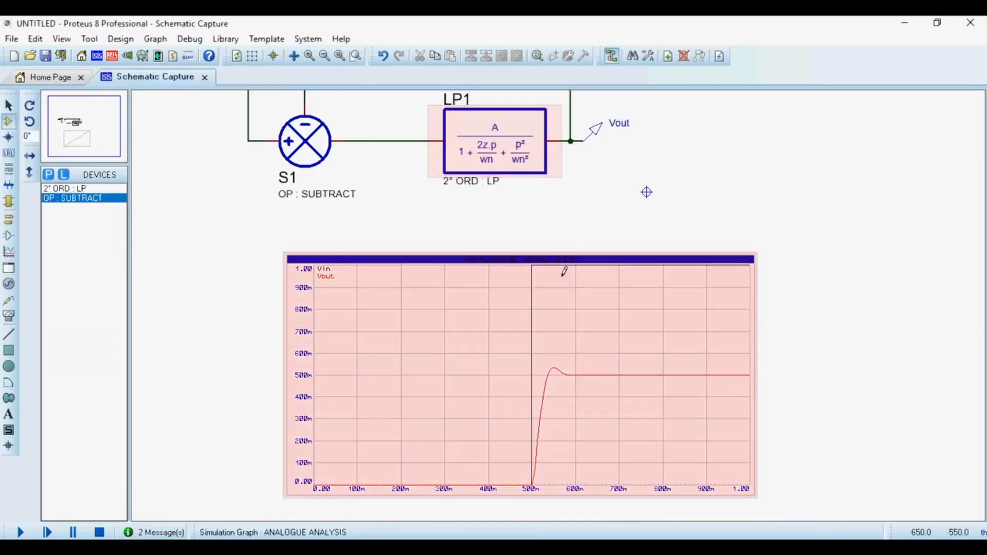
Step: Reopen the closed-loop graph maximised to examine the Vout response, and return to the schematic
scroll(561, 268, down, 1)
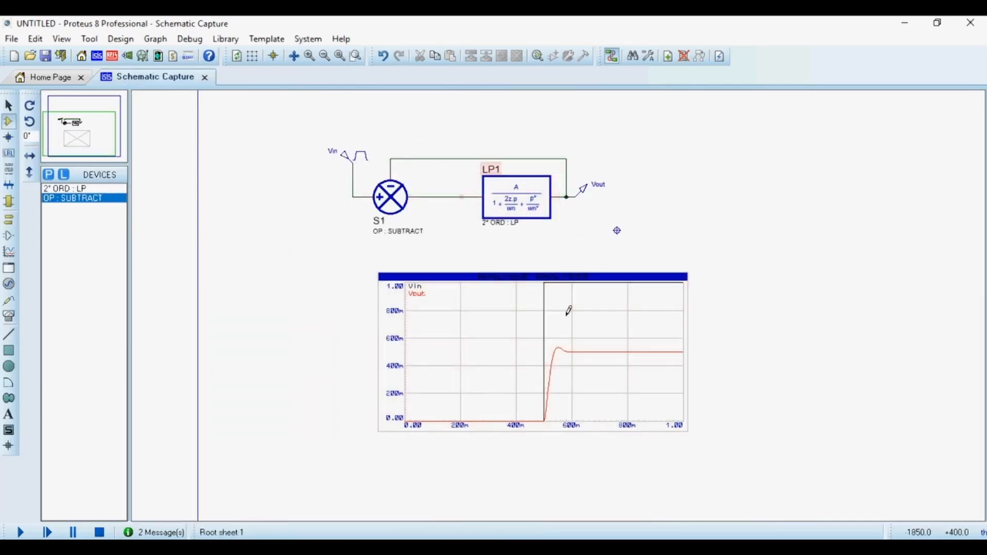
right_click(614, 371)
click(806, 416)
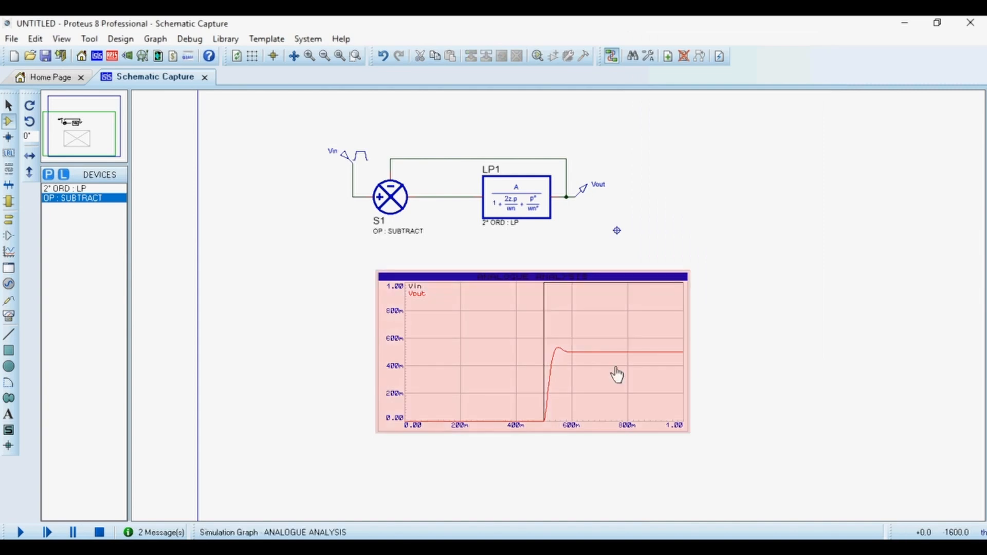
right_click(615, 372)
click(700, 317)
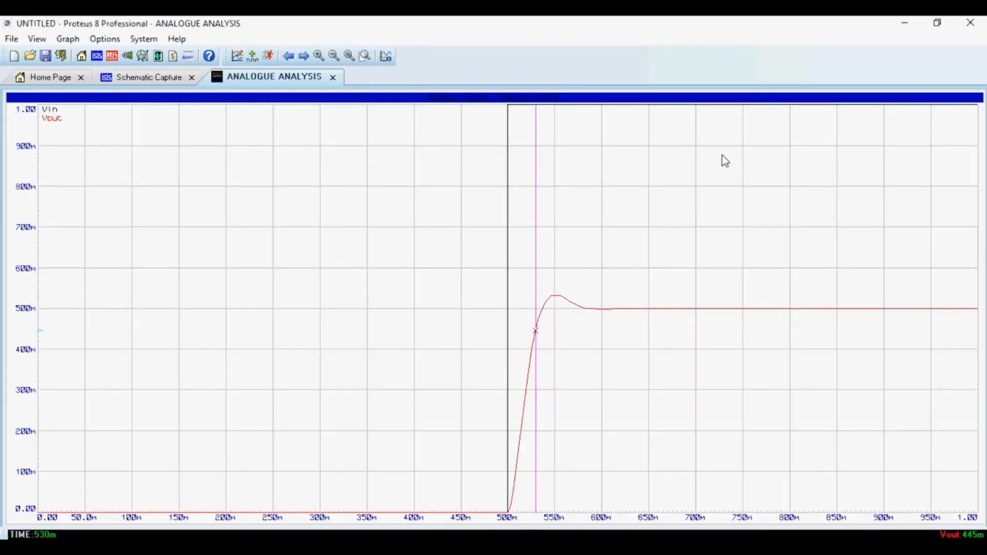
click(333, 76)
right_click(560, 357)
click(633, 311)
click(334, 78)
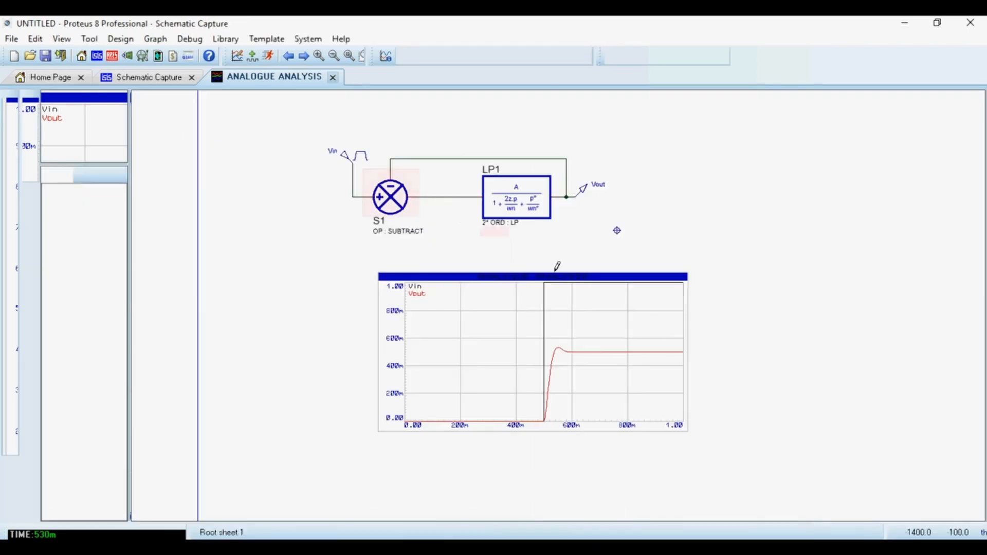
Step: Undo and redo the last graph simulation to compare the open-loop and closed-loop curves, and view the closed-loop graph maximised
key(ctrl+z)
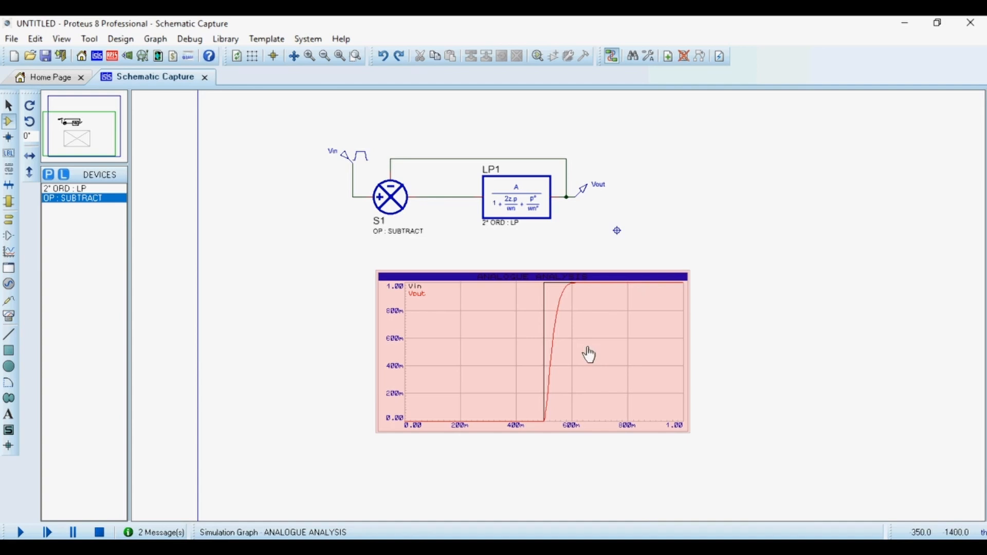
key(ctrl+y)
click(632, 303)
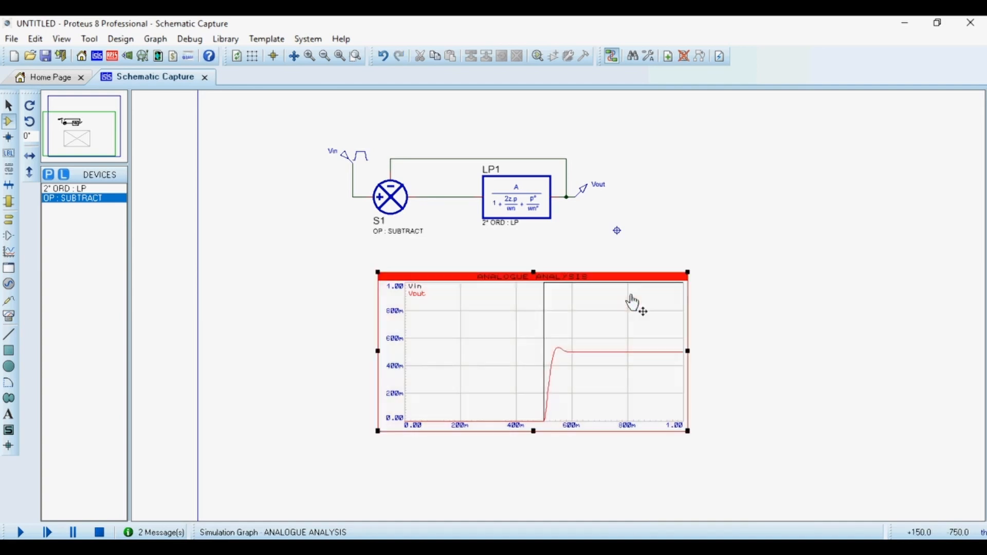
right_click(632, 303)
click(734, 505)
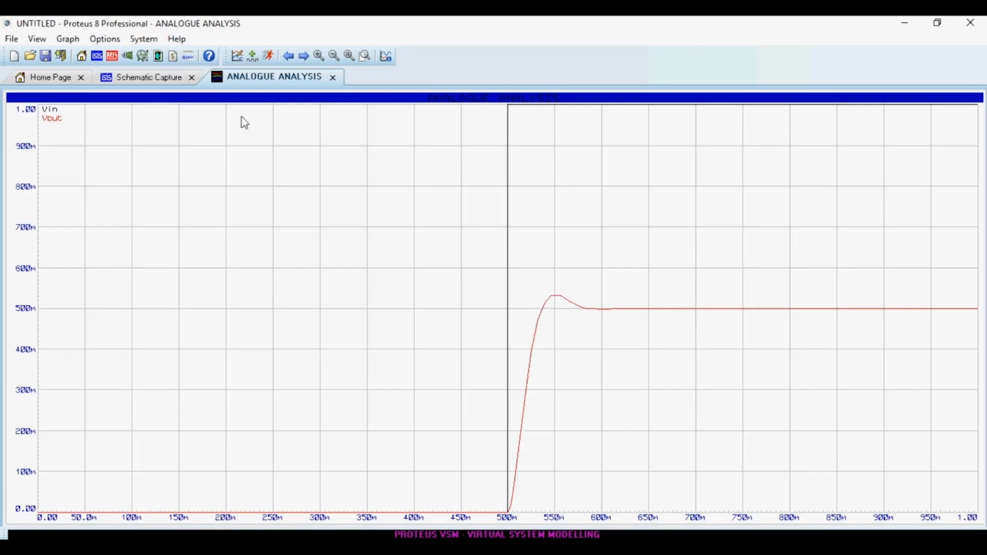
click(333, 78)
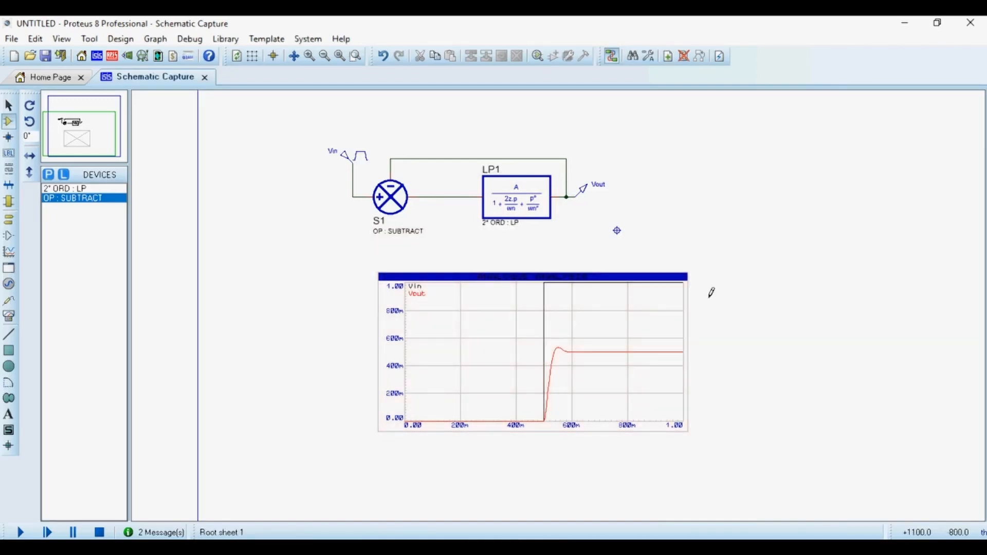
Step: Search the device library for "laplace cont", preview the controllers, and add the Laplace Proportional Controller CTRL : P to the device list
click(48, 174)
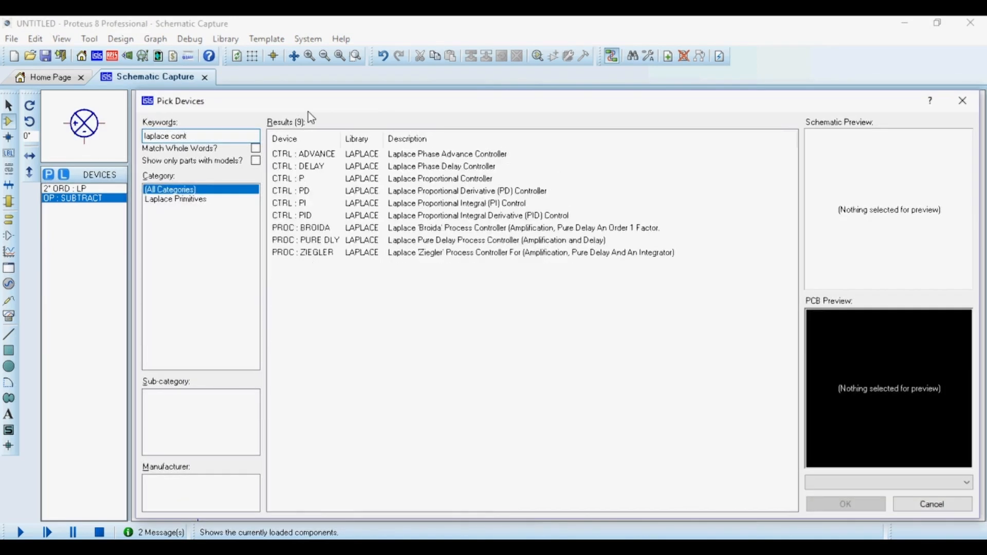
click(404, 159)
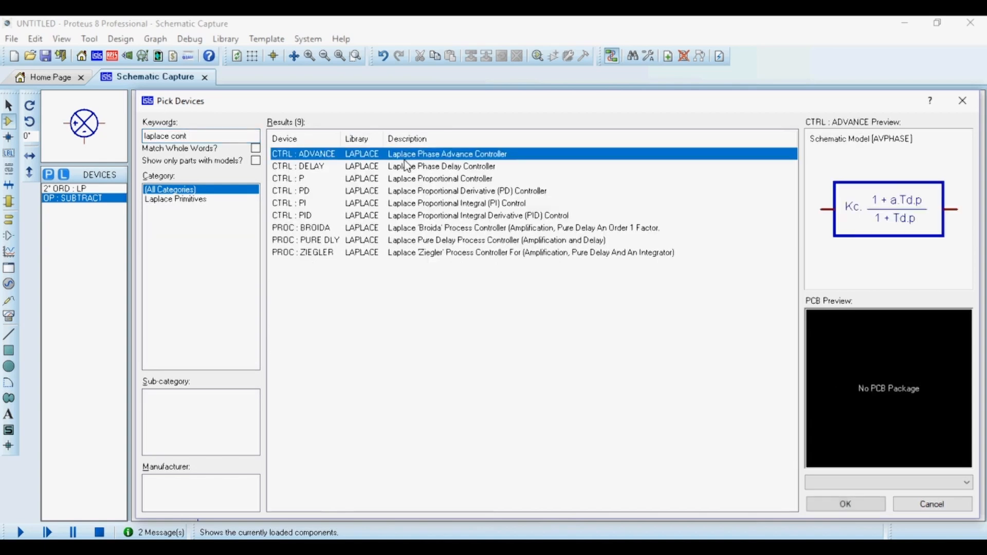
key(Down)
key(Down)
key(Down)
key(Down)
key(Down)
key(Down)
key(Down)
key(Down)
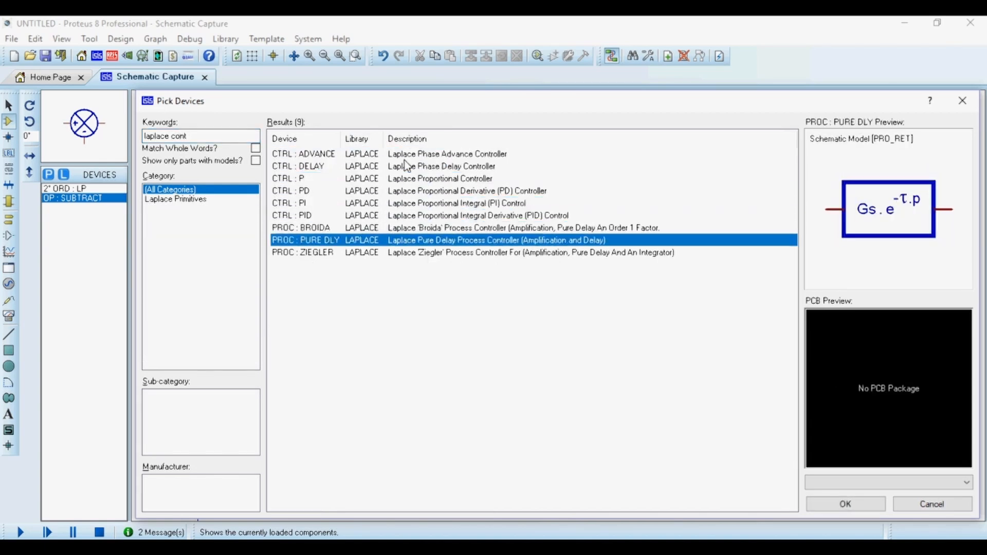
key(Up)
key(Up)
key(Up)
key(Up)
key(Up)
key(Up)
key(Up)
key(Up)
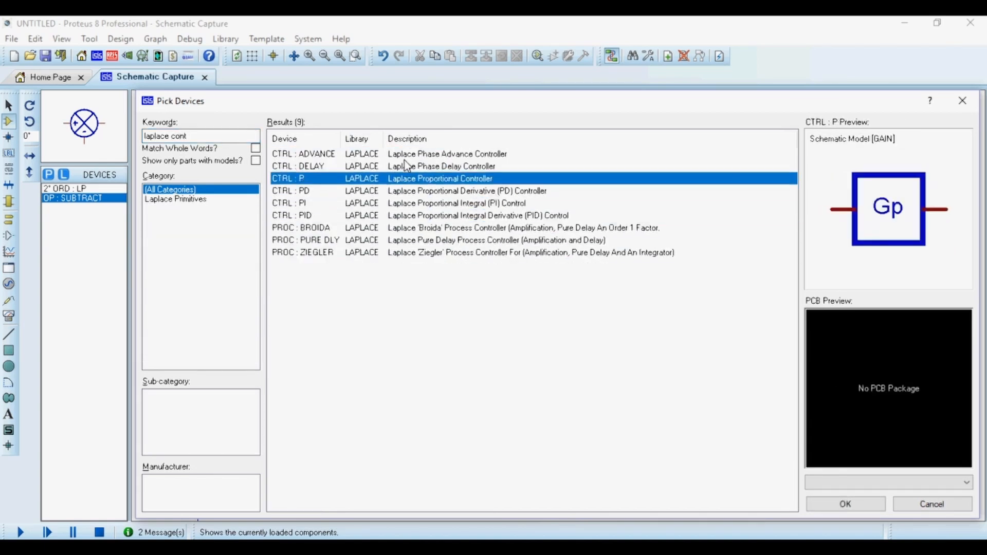
key(Down)
double_click(463, 178)
click(963, 100)
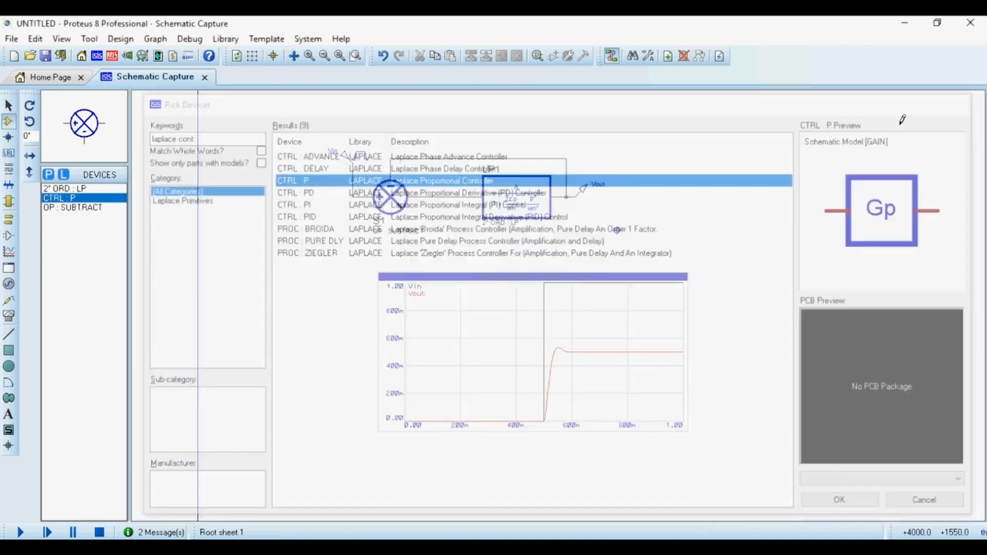
Step: Delete the wire between subtractor S1 and block LP1 and place the CTRL : P controller in the gap
scroll(560, 300, up, 2)
right_click(539, 259)
right_click(538, 259)
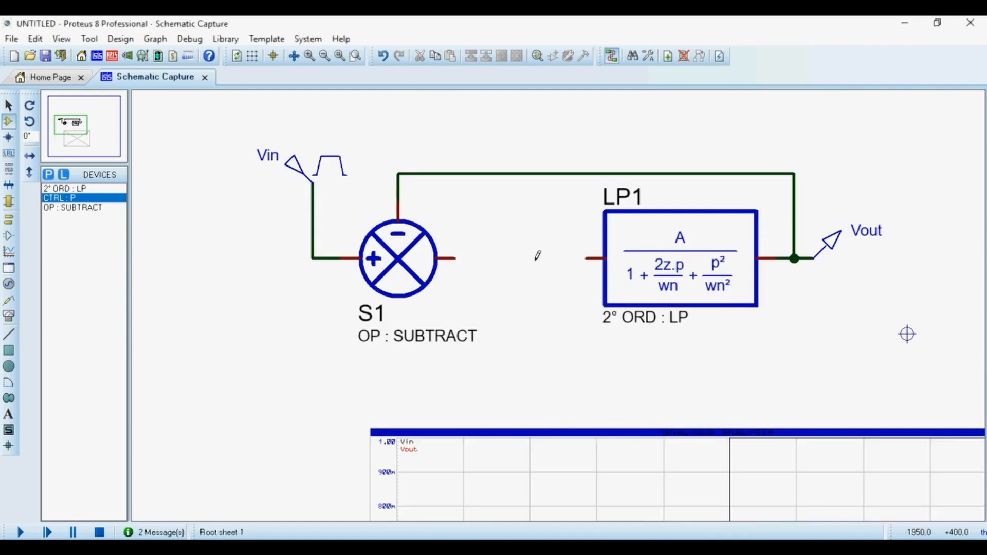
click(500, 275)
click(532, 249)
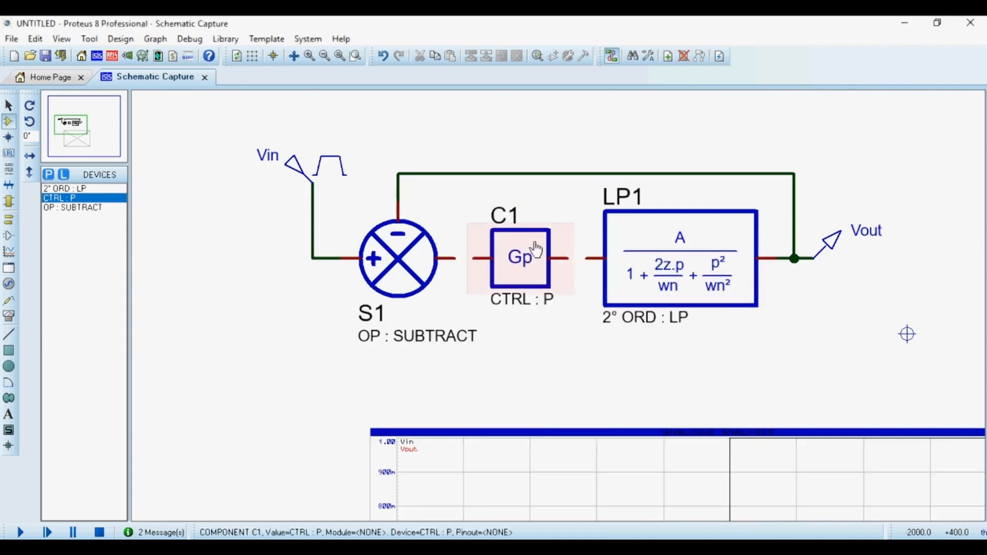
Step: Wire the proportional controller's output to LP1 and its input to the output of subtractor S1
click(569, 258)
click(586, 259)
click(489, 253)
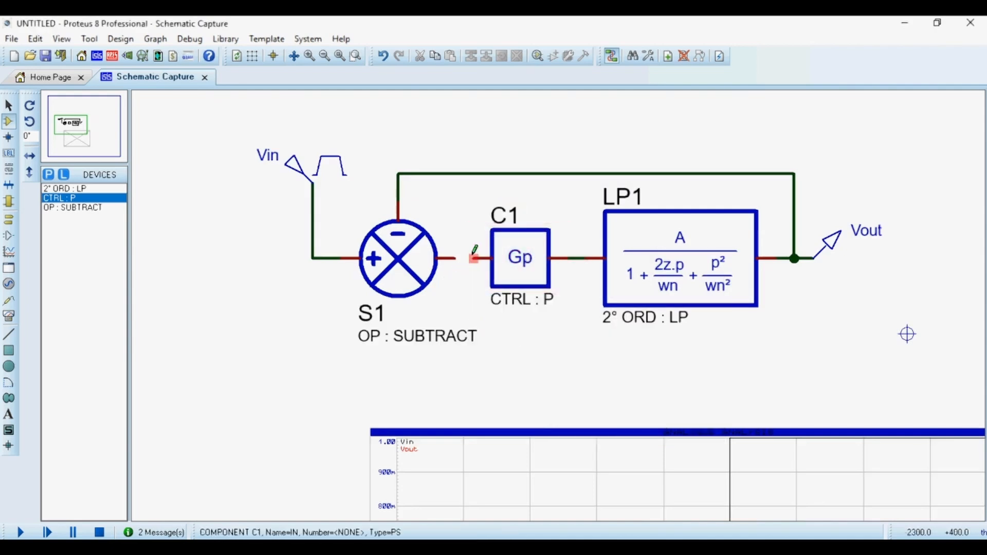
click(455, 259)
Step: Set the gain of proportional controller C1 to 0.1 and rerun the analogue graph simulation
scroll(619, 409, down, 3)
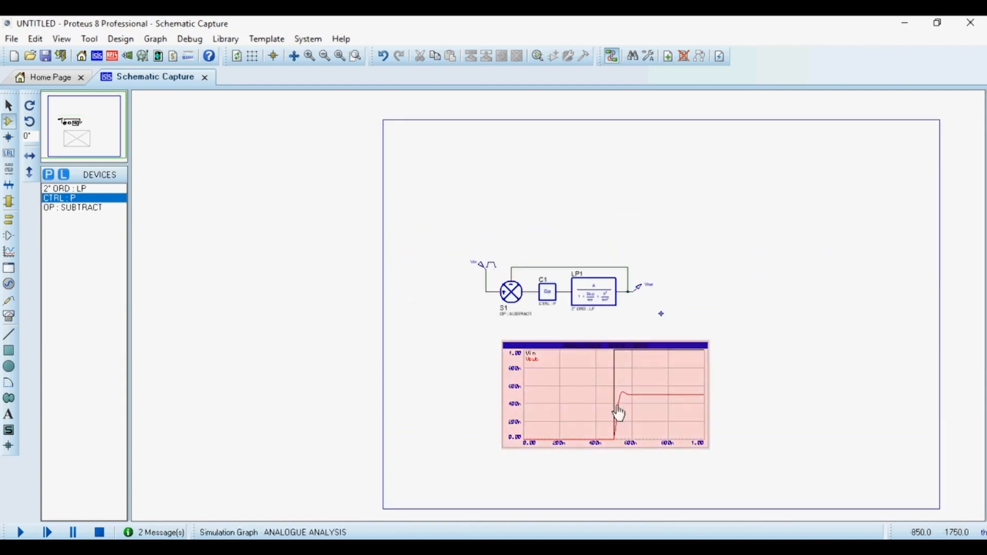
scroll(524, 303, up, 2)
click(444, 152)
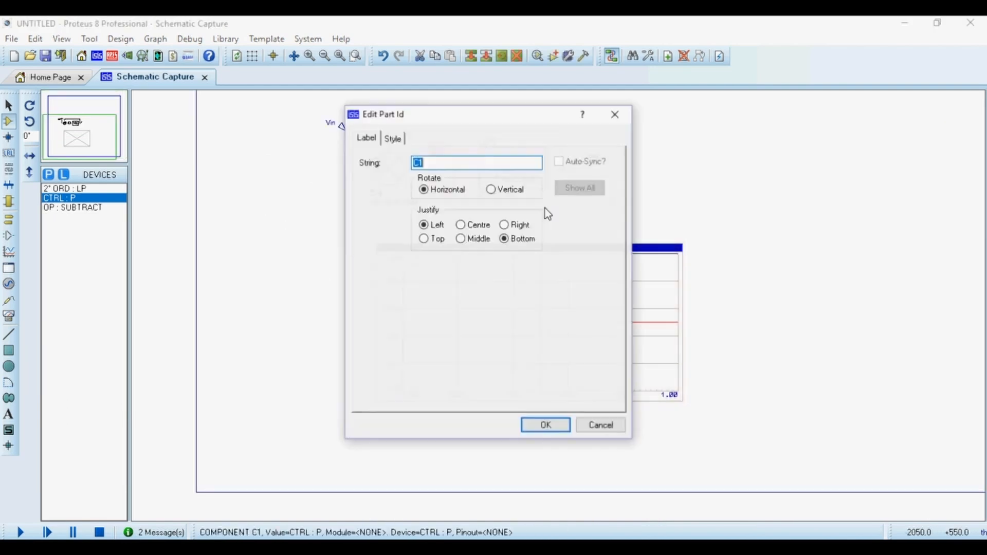
click(599, 425)
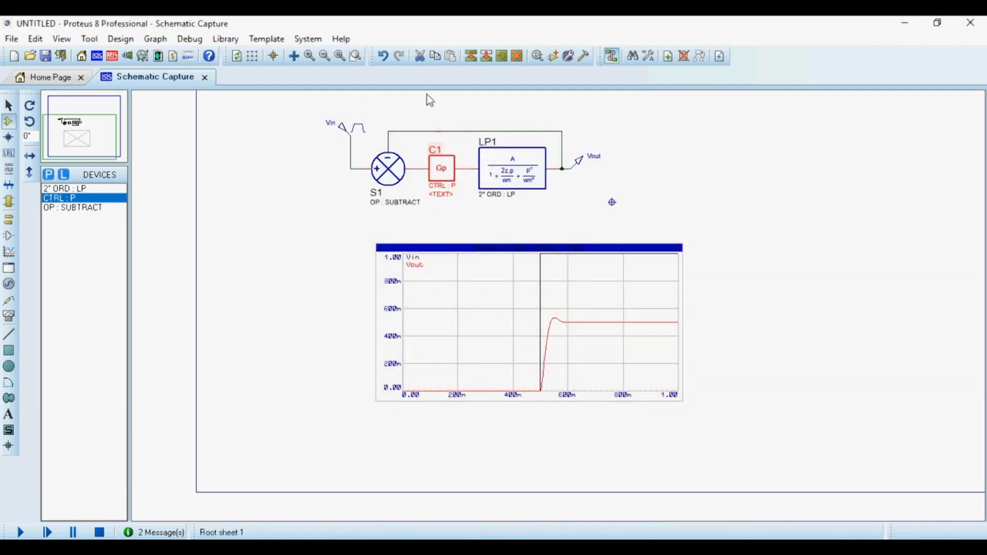
double_click(438, 165)
double_click(441, 229)
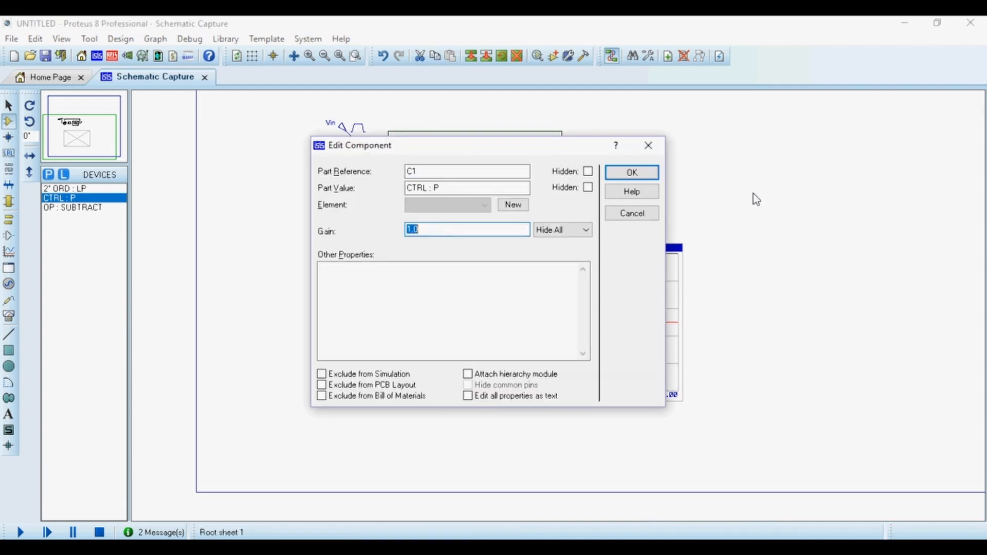
text(0.5)
key(Return)
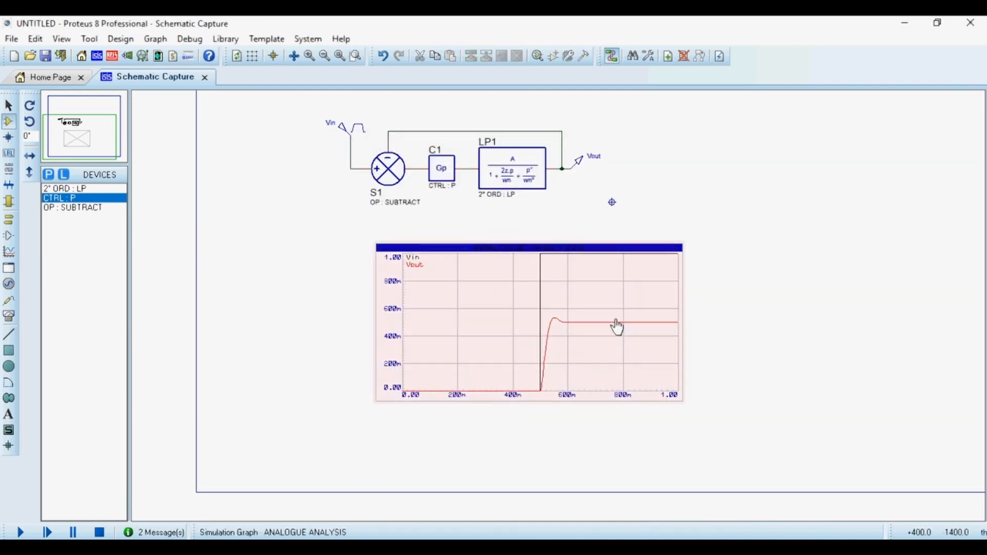
click(617, 316)
key(space)
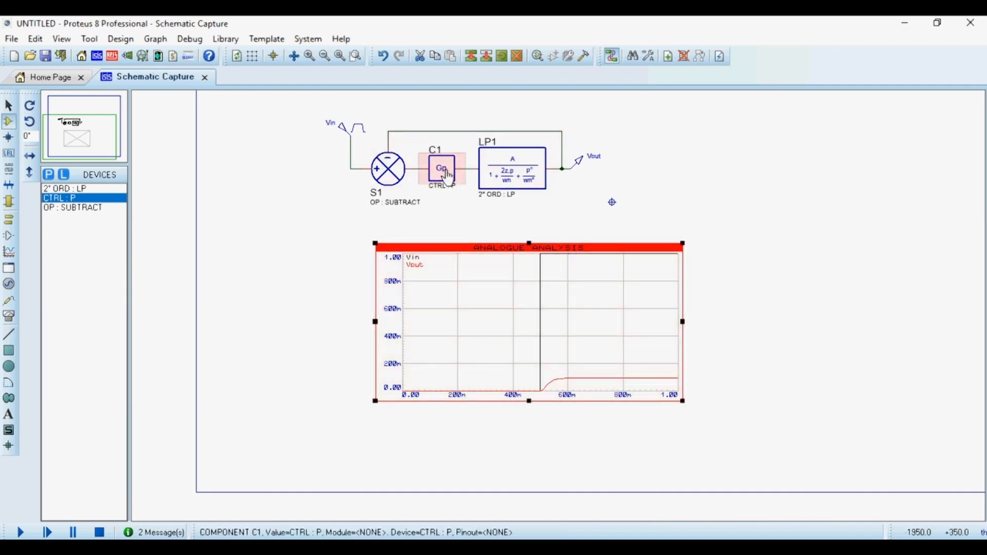
Step: Increase the gain of proportional controller C1 and simulate the analogue graph again
double_click(458, 166)
double_click(439, 230)
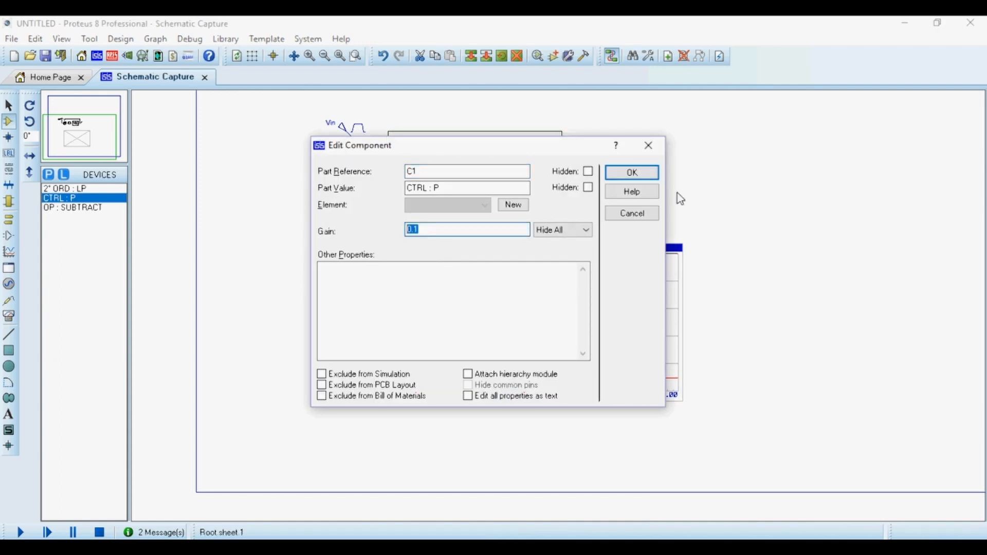
key(Return)
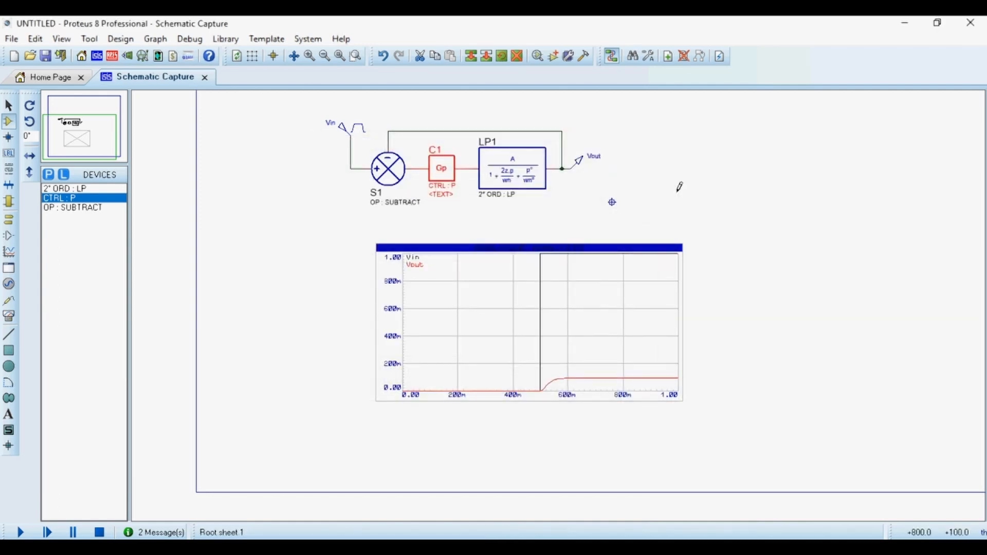
key(space)
Step: Maximise the analogue graph to examine the overshoot, oscillation and final value of Vout with the higher controller gain
right_click(623, 329)
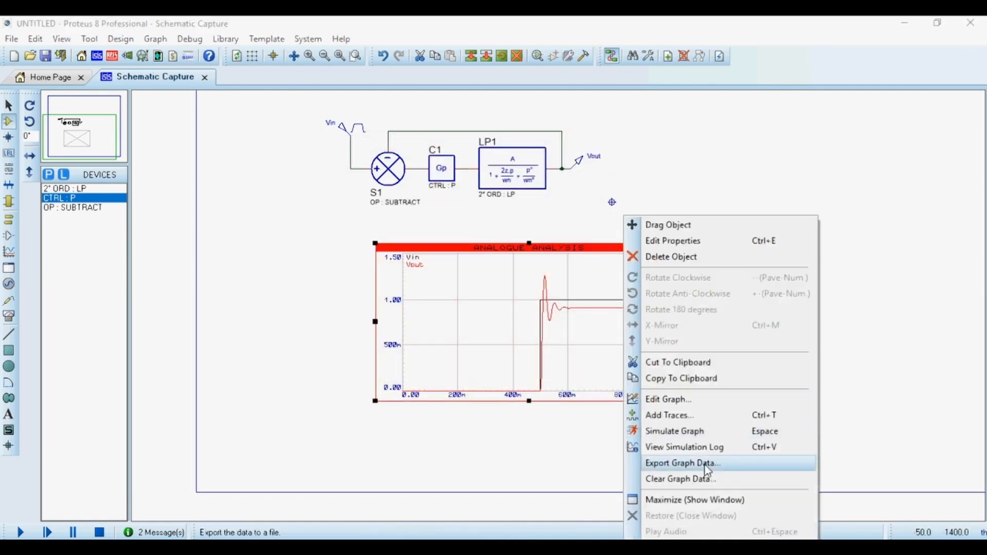
click(698, 502)
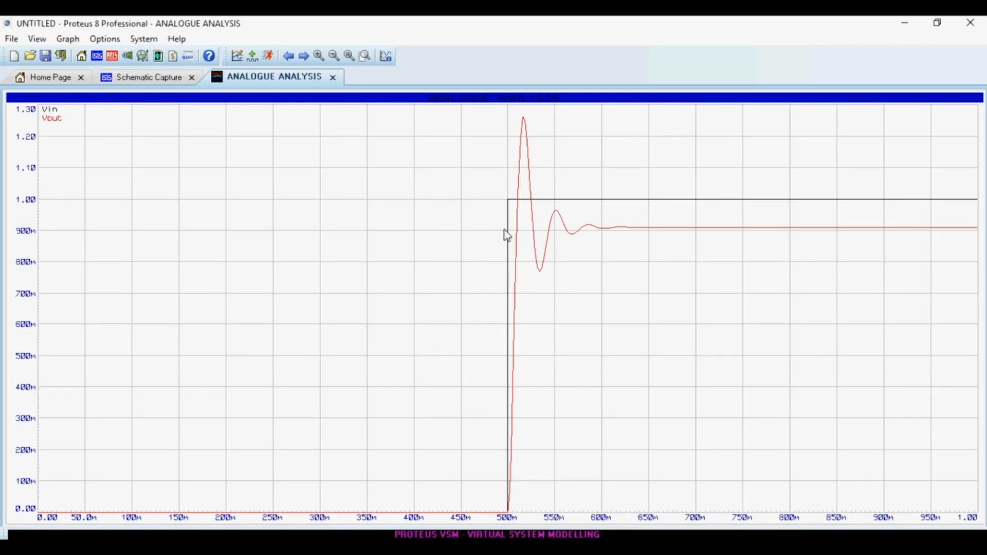
click(334, 77)
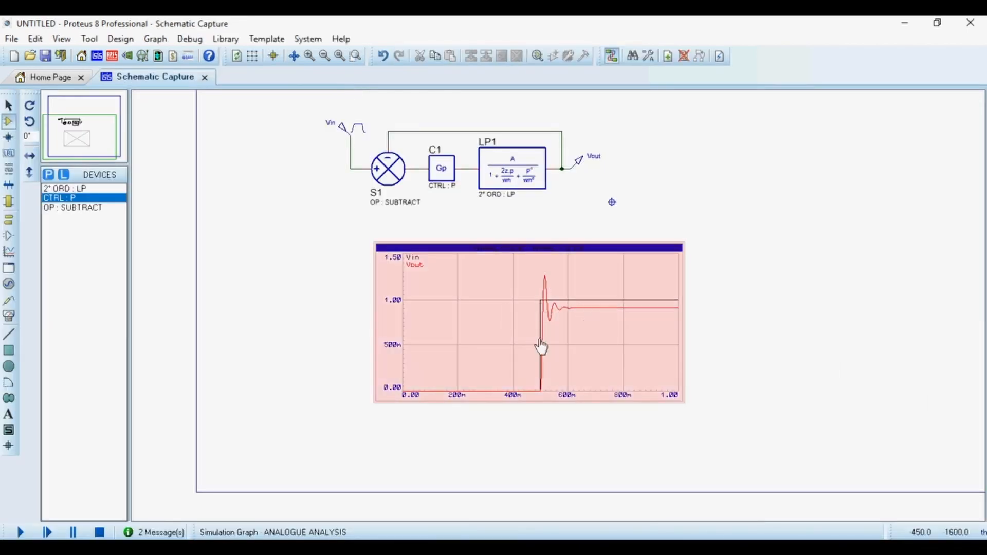
right_click(610, 275)
click(706, 499)
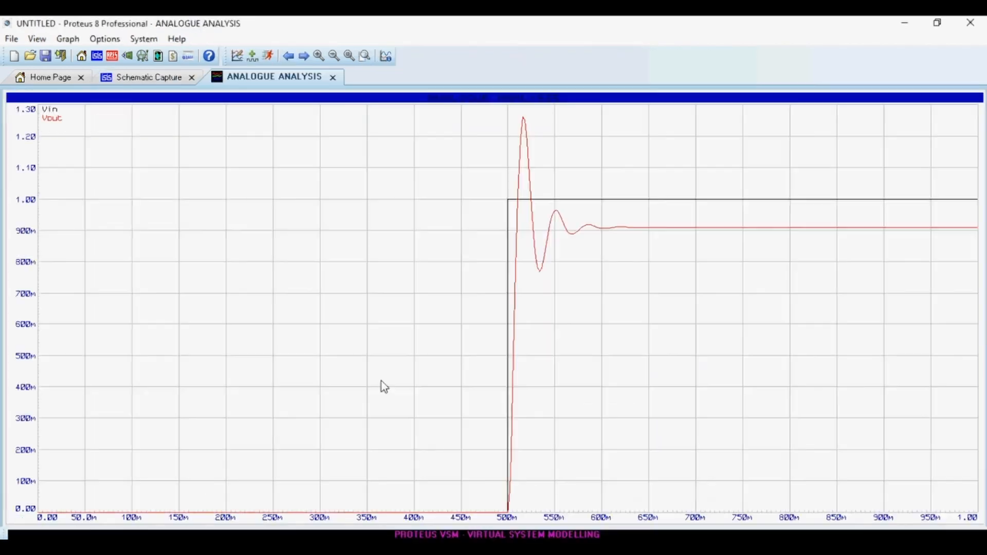
Step: Close the maximised graph and review the proportional control loop alongside its Vout response on the schematic
click(333, 77)
scroll(560, 314, up, 1)
scroll(532, 287, down, 2)
scroll(559, 311, up, 3)
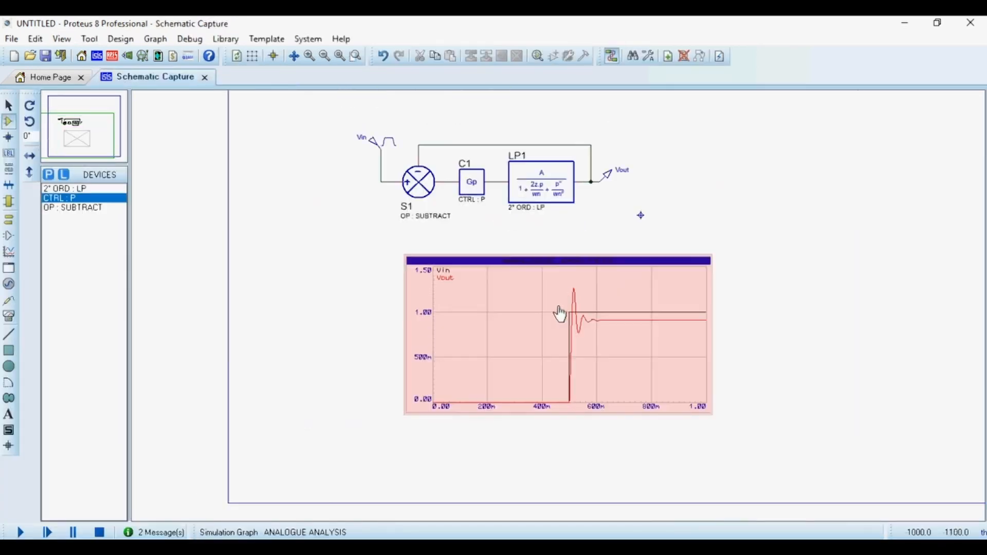
scroll(559, 302, down, 2)
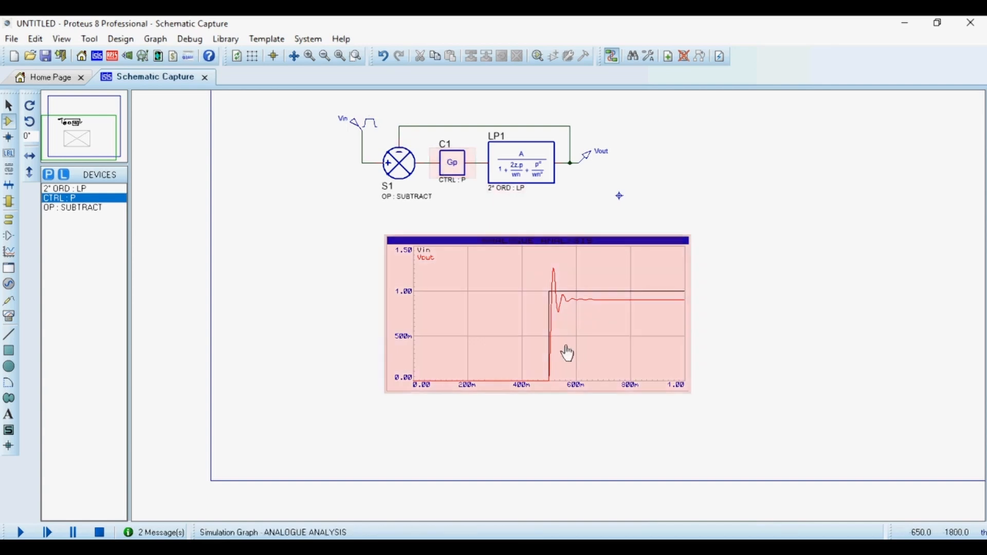
scroll(563, 335, up, 1)
scroll(559, 308, down, 1)
scroll(561, 300, down, 1)
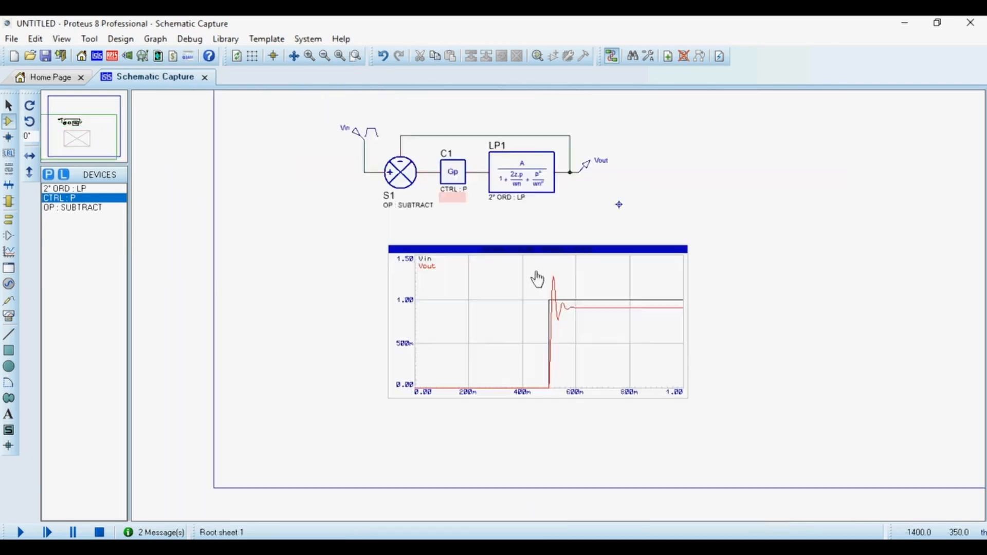
scroll(561, 313, up, 3)
scroll(561, 312, down, 2)
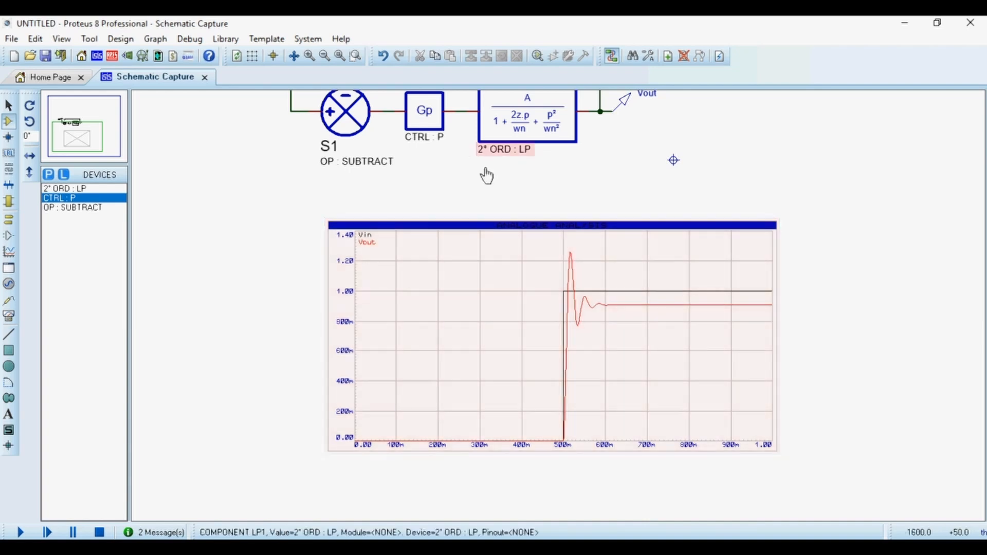
scroll(499, 213, down, 2)
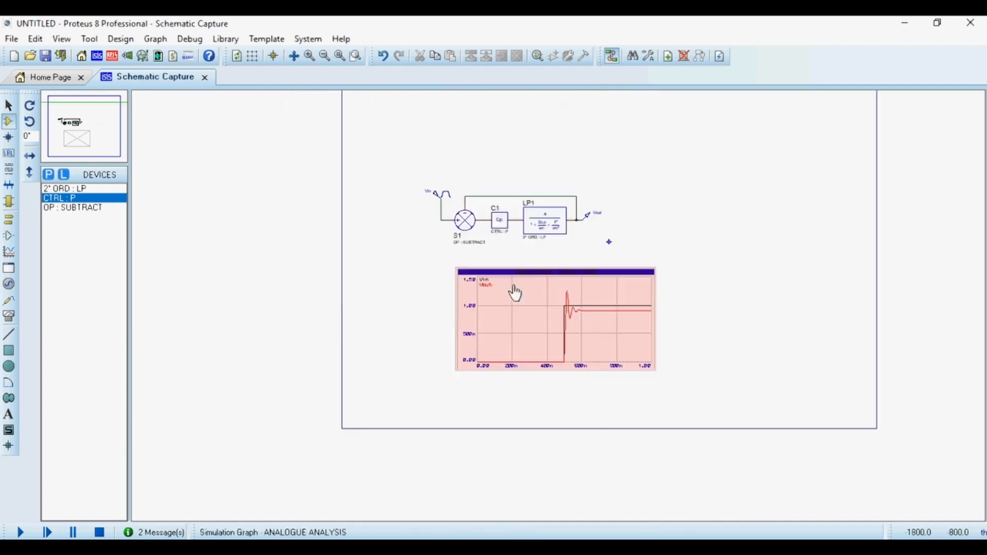
Step: Delete proportional controller C1 from between subtractor S1 and LP1
scroll(506, 288, up, 4)
click(379, 321)
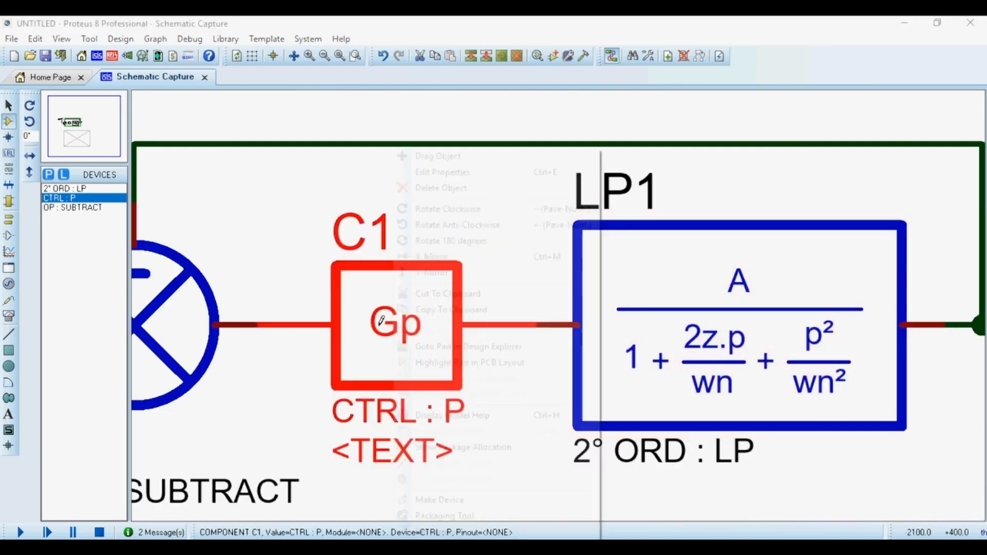
key(Delete)
Step: Add the Laplace Proportional Integral controller CTRL : PI from the "laplace cont" library results to the device list
click(49, 176)
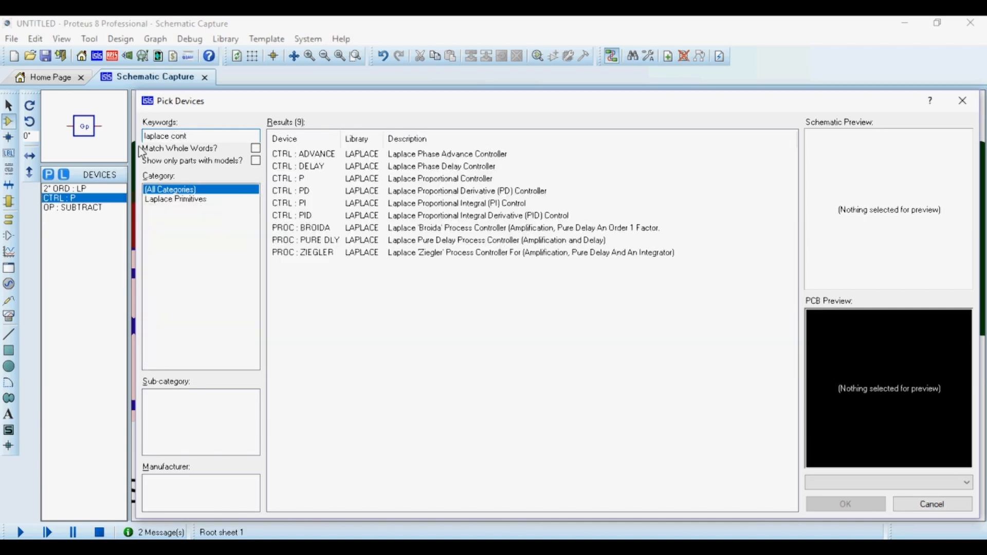
click(414, 157)
key(Down)
key(Down)
key(Down)
key(Down)
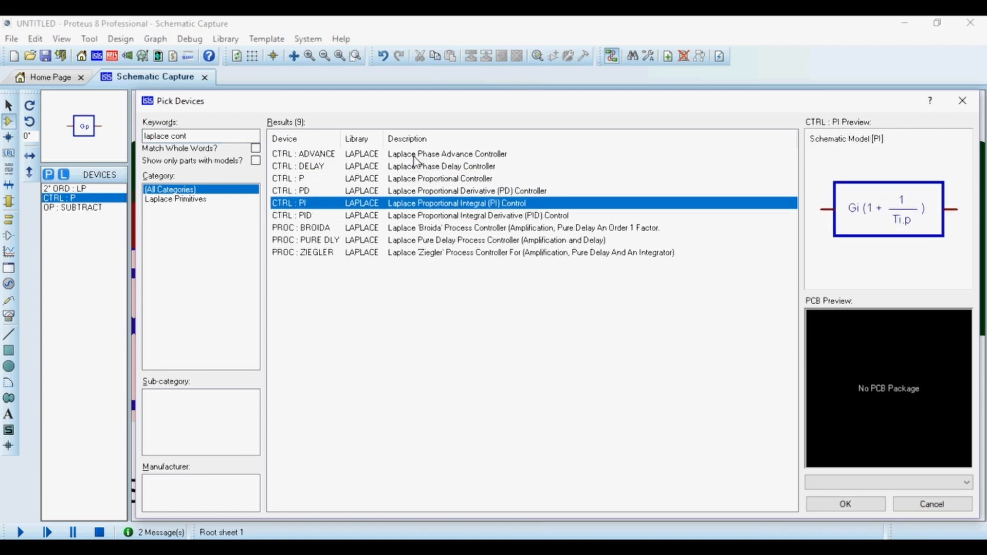
double_click(453, 208)
click(963, 101)
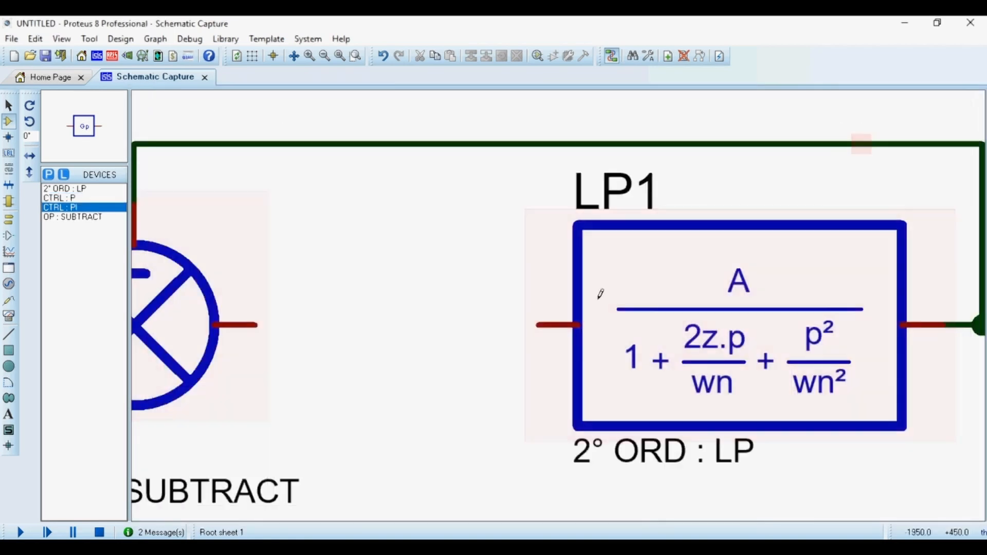
Step: Place a CTRL : PI controller above the feedback wire, between subtractor S1 and LP1
scroll(603, 299, down, 3)
scroll(298, 298, up, 5)
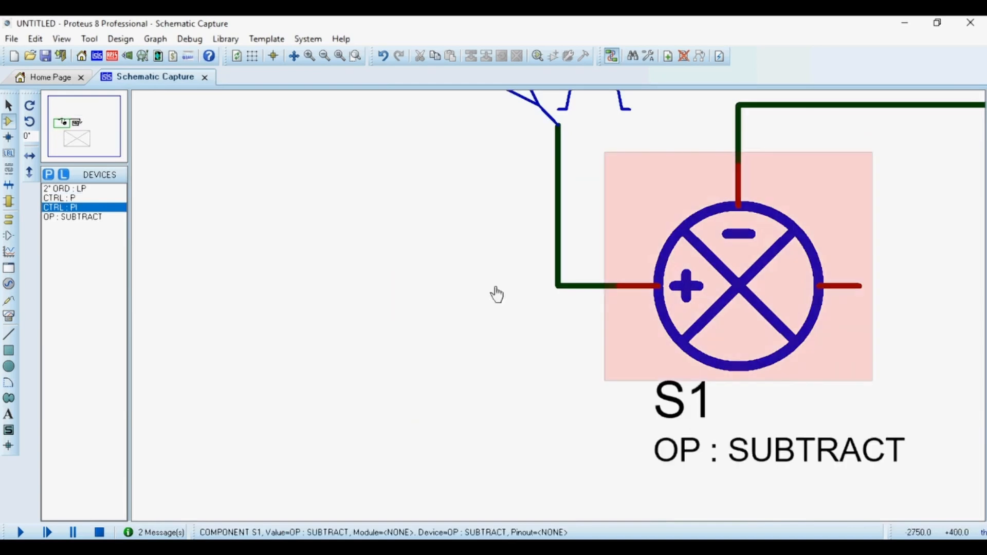
scroll(557, 298, down, 5)
scroll(561, 301, up, 2)
click(524, 327)
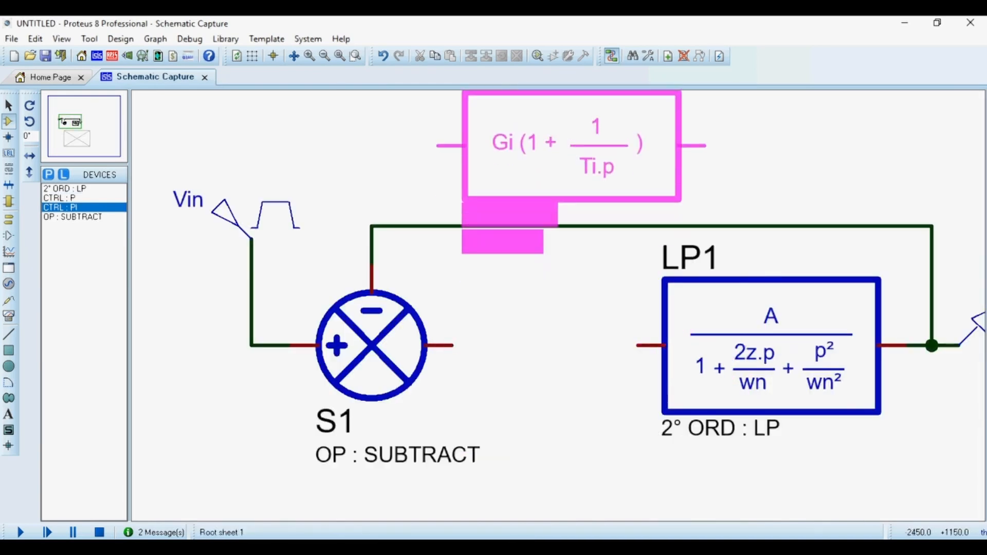
click(437, 145)
Step: Shift the Vin source and subtractor S1 together away from LP1 to make room for the PI controller
scroll(554, 300, down, 2)
drag(326, 227, 551, 399)
drag(463, 334, 331, 329)
click(523, 331)
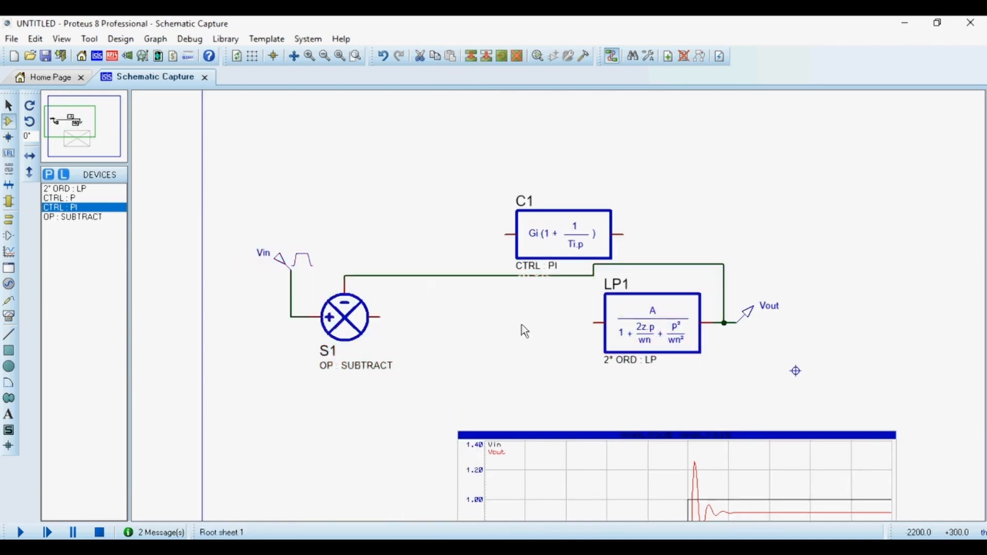
Step: Move PI controller C1 into the gap between subtractor S1 and LP1, in line with LP1
click(557, 231)
drag(559, 229, 526, 322)
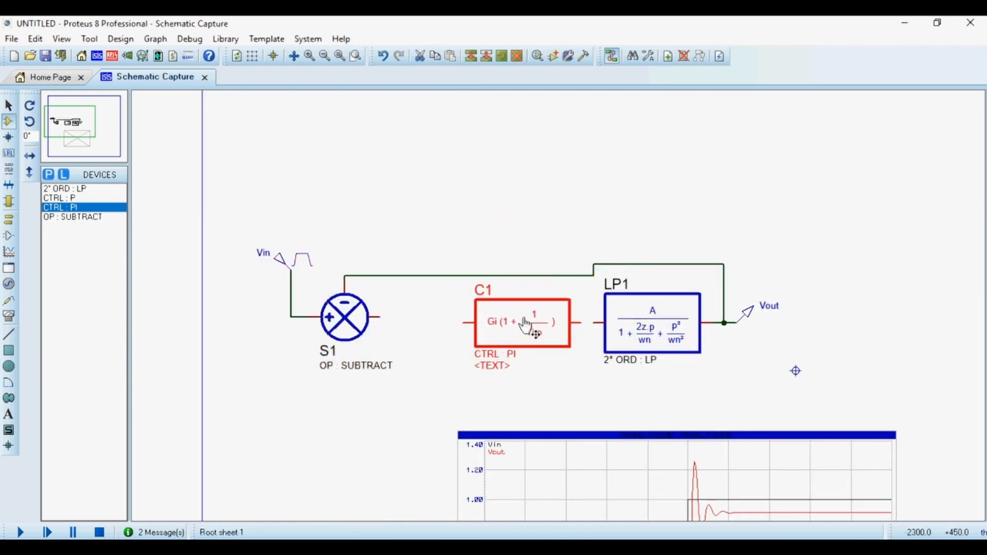
click(501, 203)
Step: Raise both horizontal segments of the feedback wire into one straight run above C1 and LP1
right_click(501, 275)
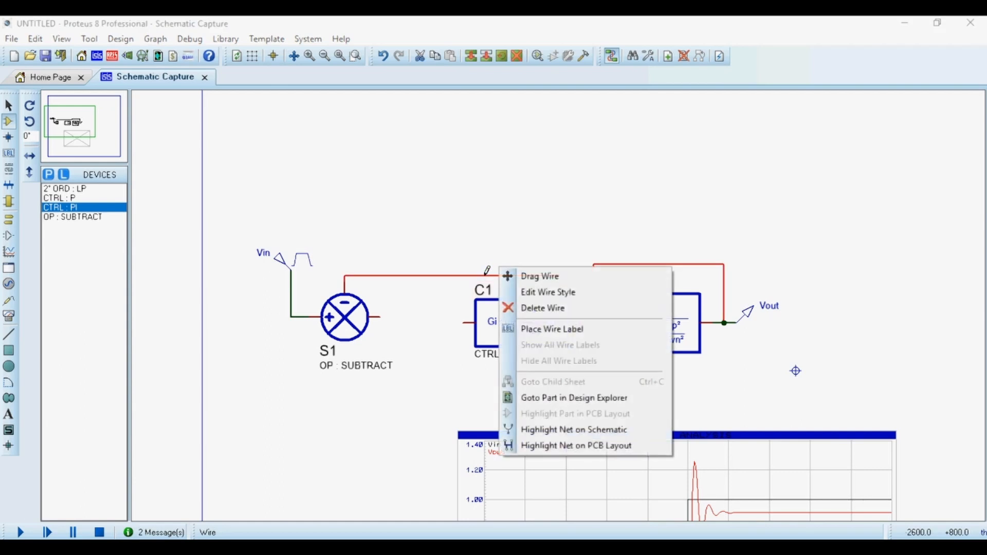
click(516, 277)
click(490, 217)
drag(654, 264, 653, 217)
click(430, 242)
Step: Wire the input of PI controller C1 to the output of subtractor S1
click(460, 321)
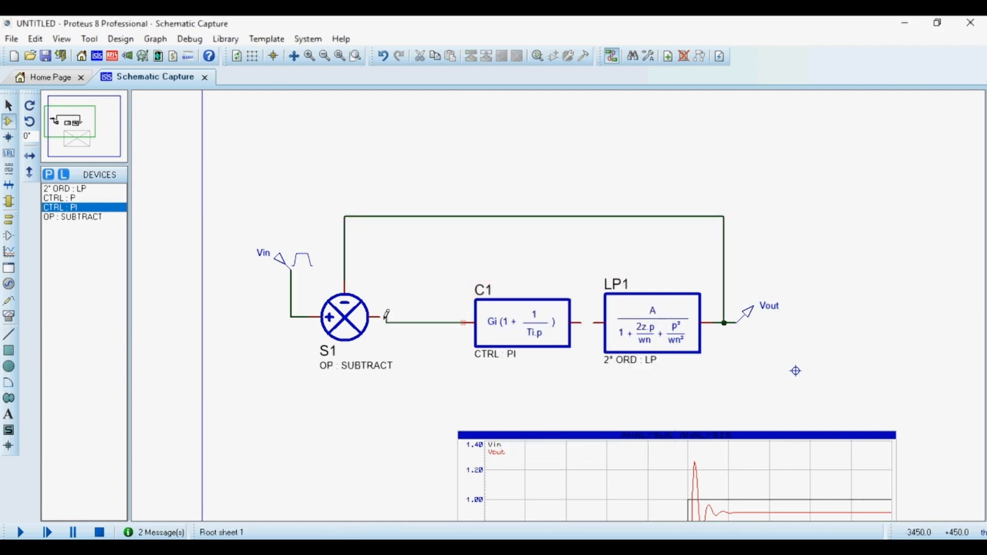
click(380, 317)
right_click(512, 321)
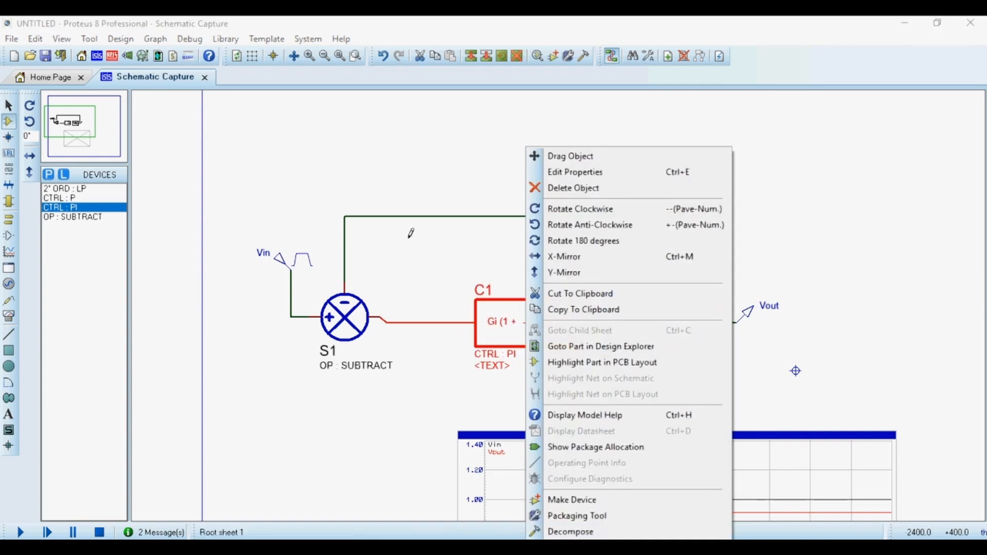
click(410, 233)
Step: Move subtractor S1 and the Vin source closer to C1 so the forward path lies on one straight line
right_click(363, 327)
click(404, 156)
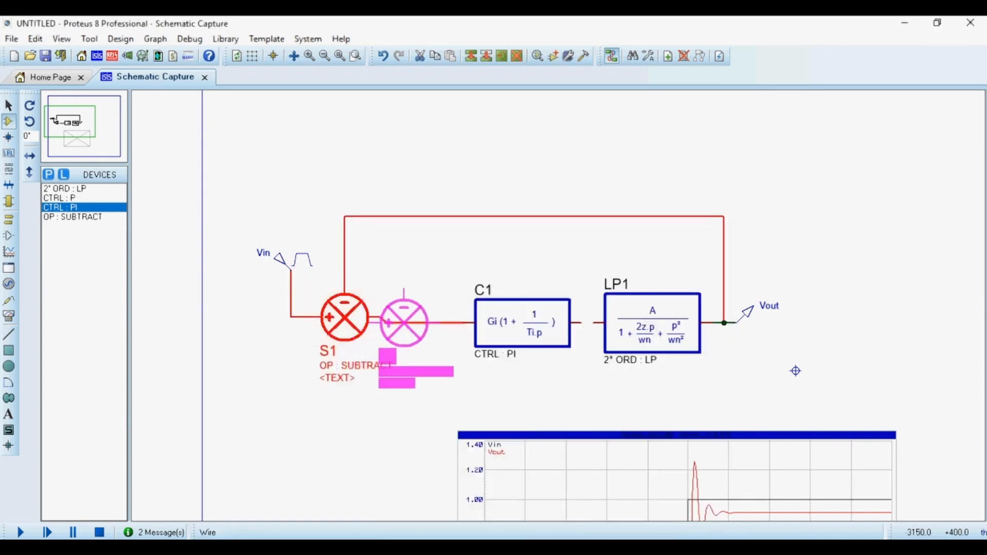
click(418, 323)
click(433, 266)
right_click(297, 263)
click(322, 273)
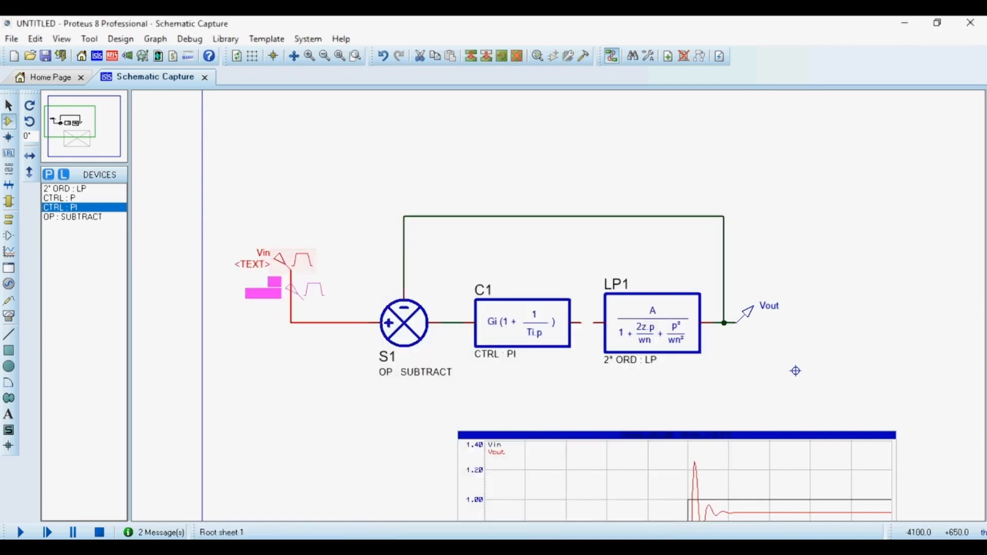
click(362, 316)
Step: Wire the output of PI controller C1 to the input of LP1
scroll(559, 312, up, 1)
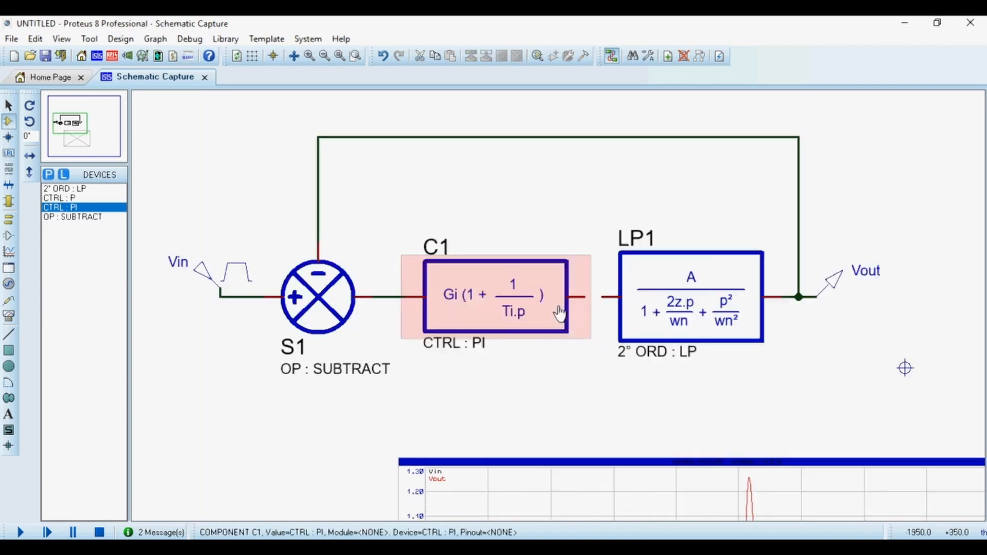
scroll(559, 312, up, 1)
click(596, 291)
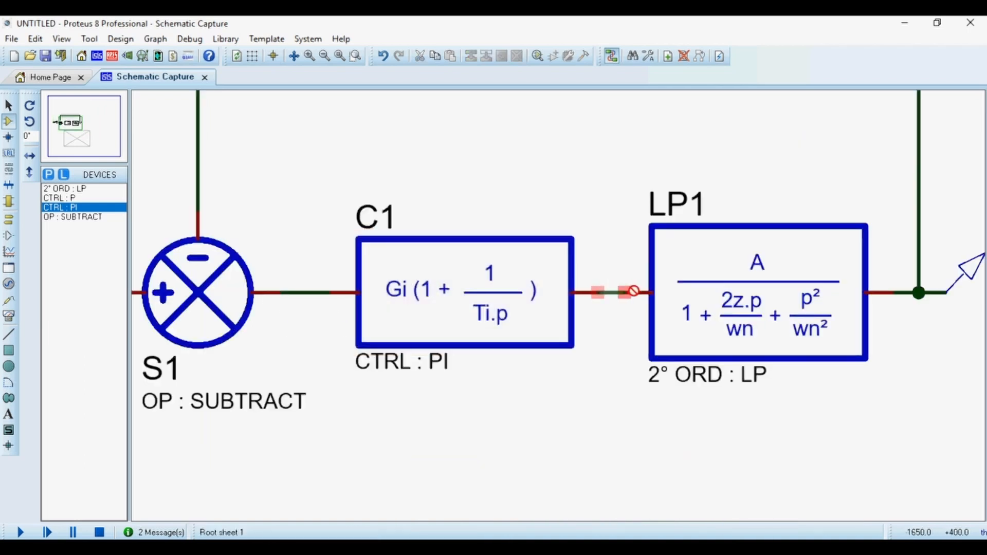
click(632, 291)
scroll(509, 294, down, 1)
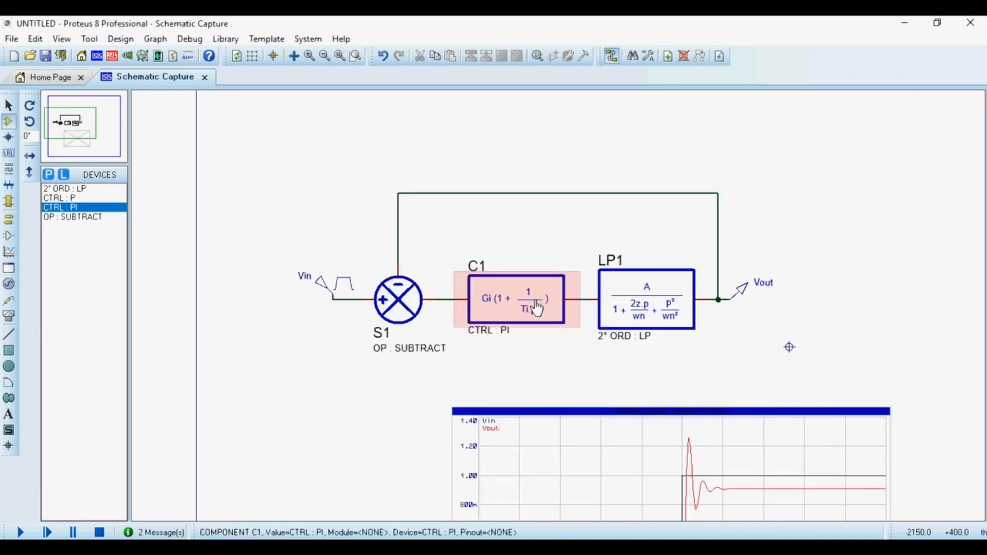
Step: Check the static gain, damping value and normal frequency of second-order block LP1
double_click(654, 308)
drag(443, 265, 437, 266)
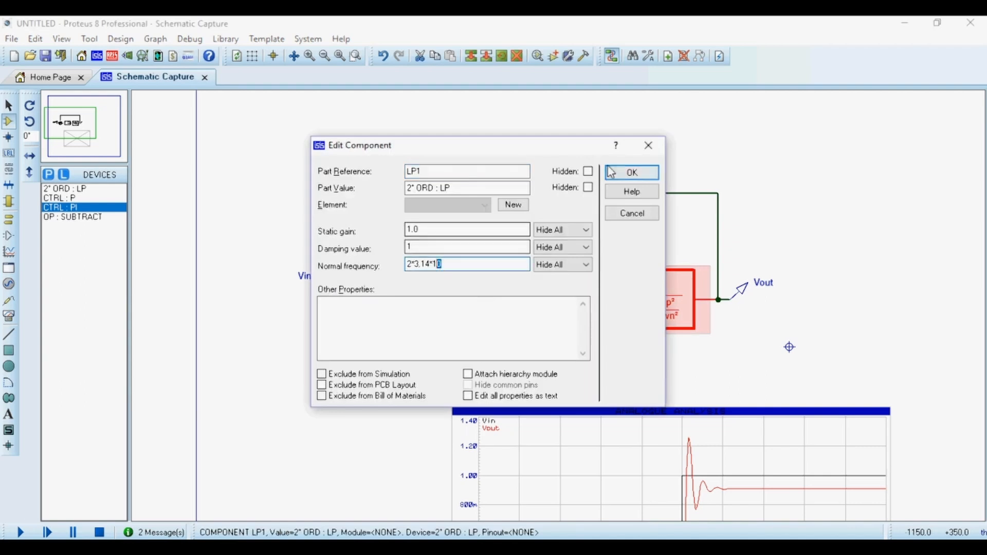
click(631, 172)
Step: Set PI controller C1's integral time constant to 0.1 and its gain to 10
double_click(520, 303)
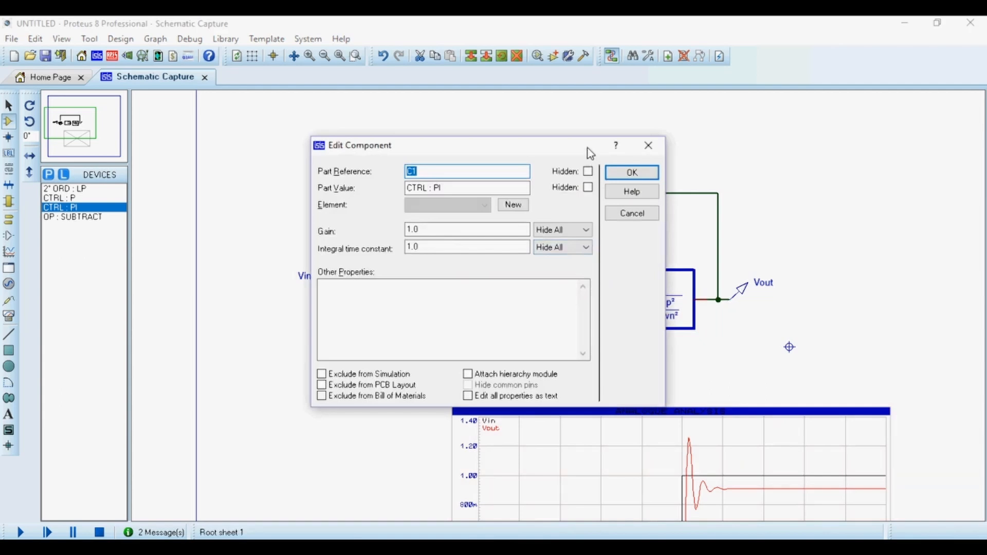
drag(588, 148, 529, 186)
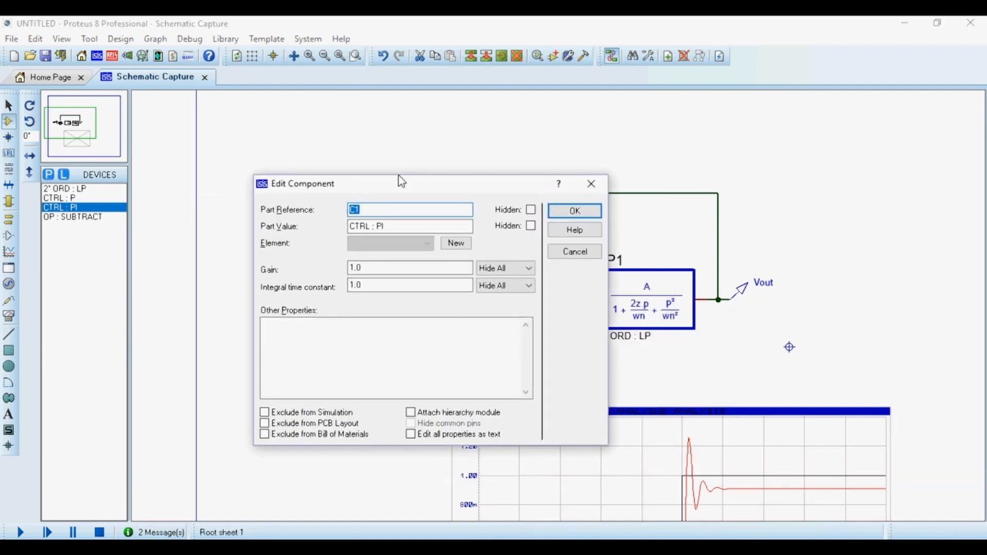
drag(399, 180, 564, 184)
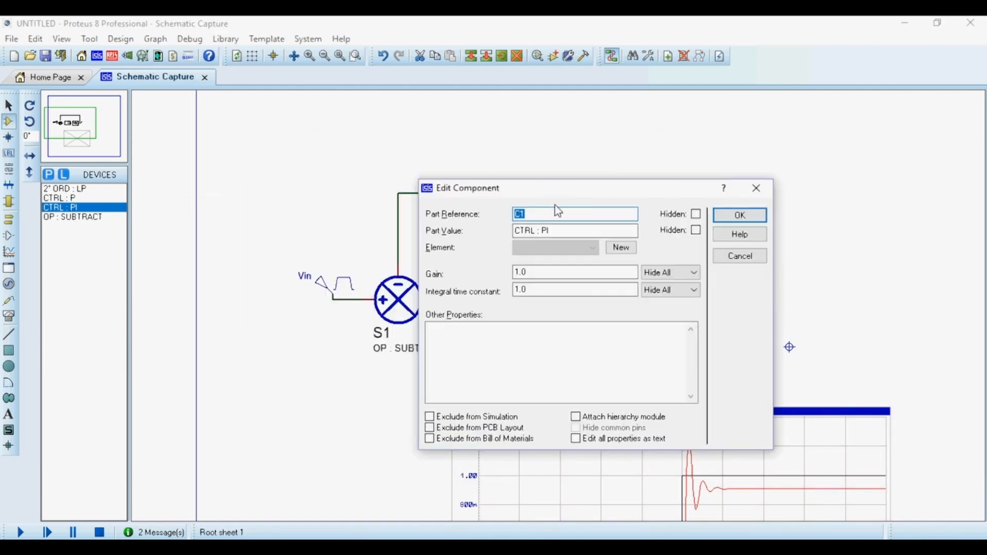
double_click(533, 290)
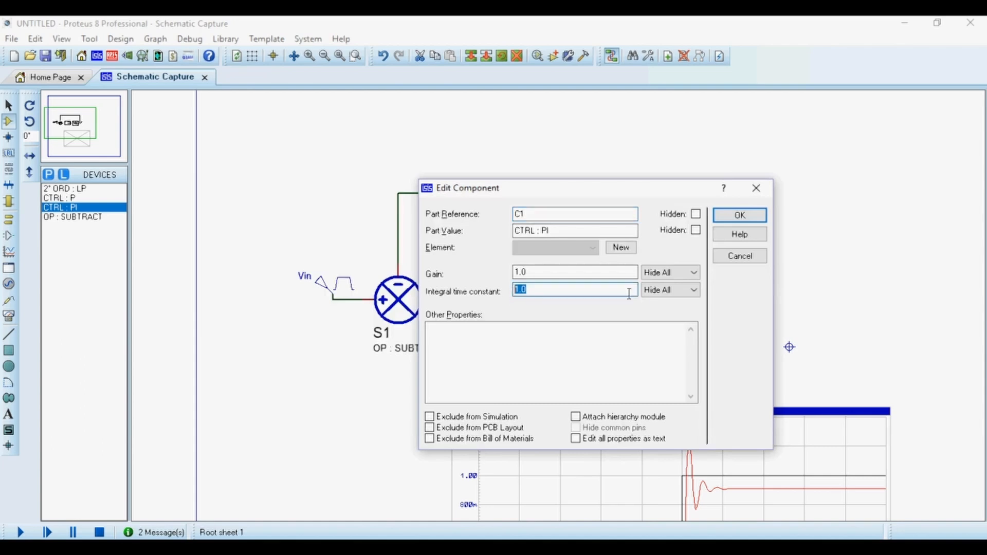
text(0)
key(shift+Tab)
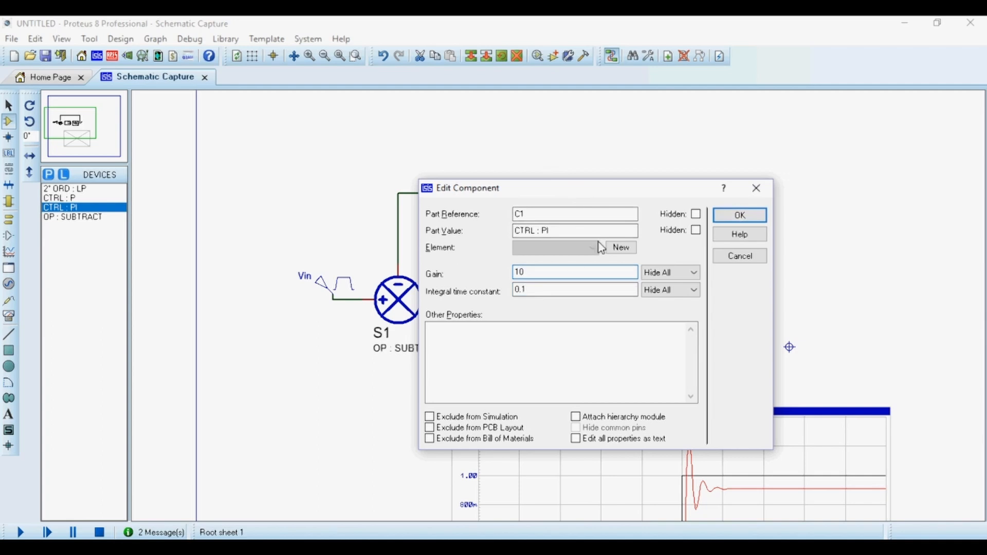
click(725, 213)
Step: Simulate the analogue graph again with the PI controller in the loop
scroll(560, 288, down, 3)
scroll(573, 350, up, 2)
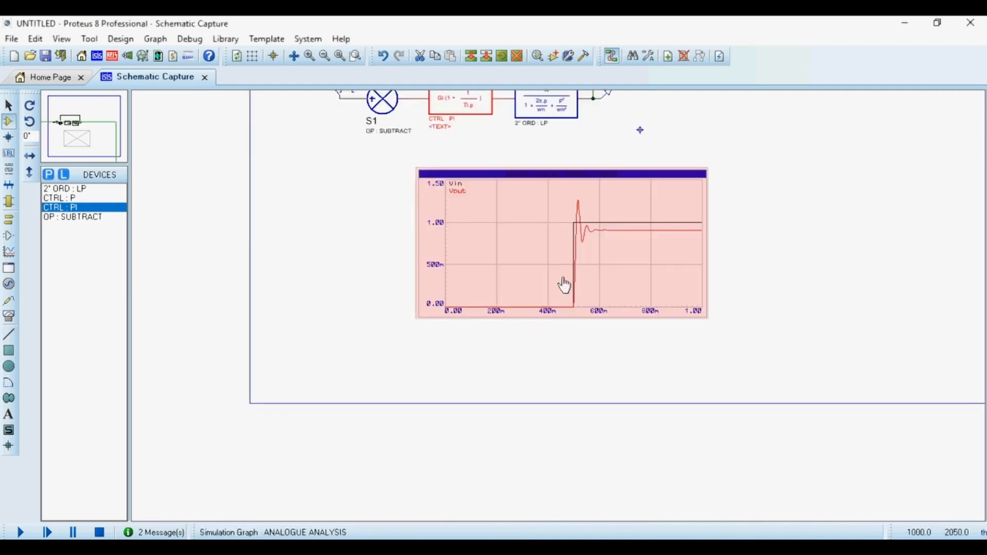
scroll(564, 286, up, 2)
key(space)
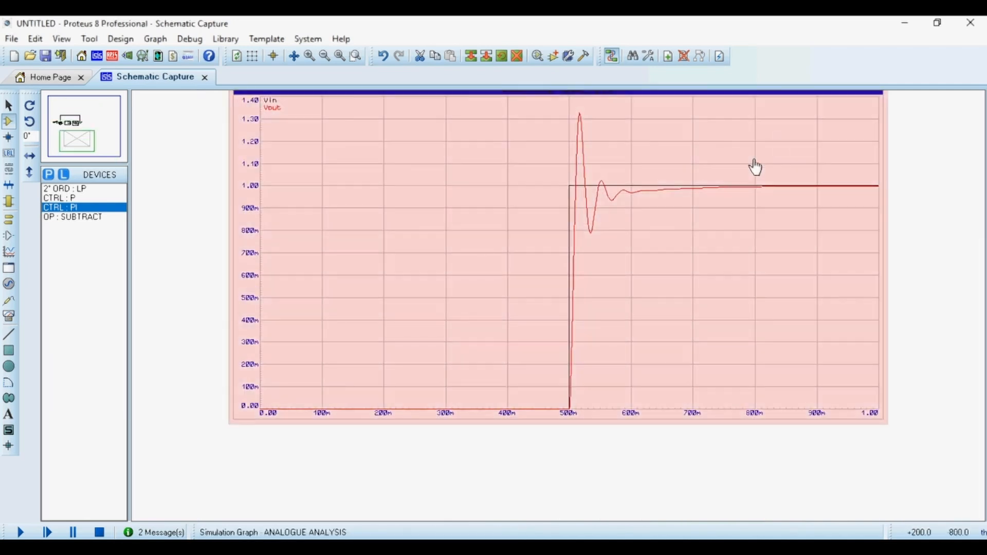
Step: Maximise the analogue graph to examine Vout's overshoot and steady-state error under PI control, and close it again
right_click(729, 192)
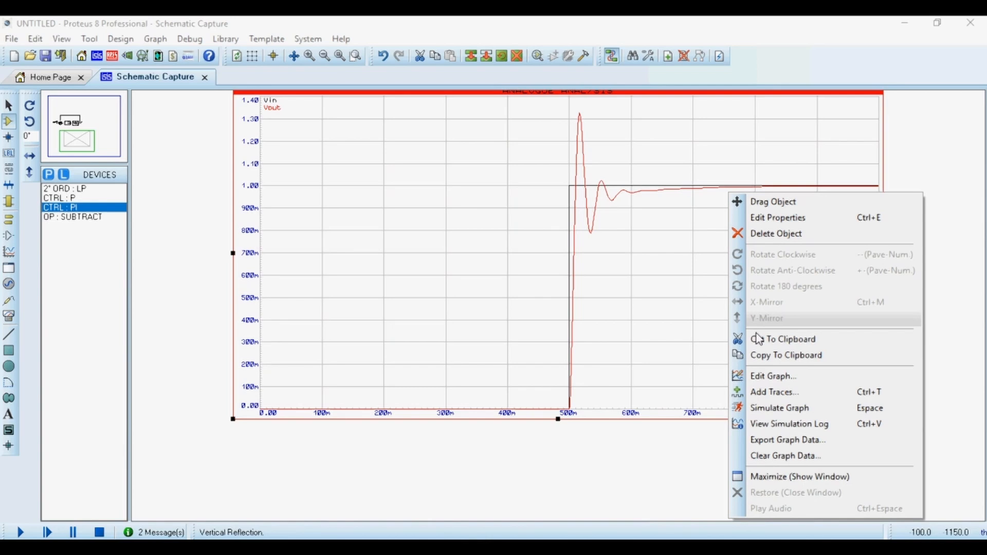
click(790, 478)
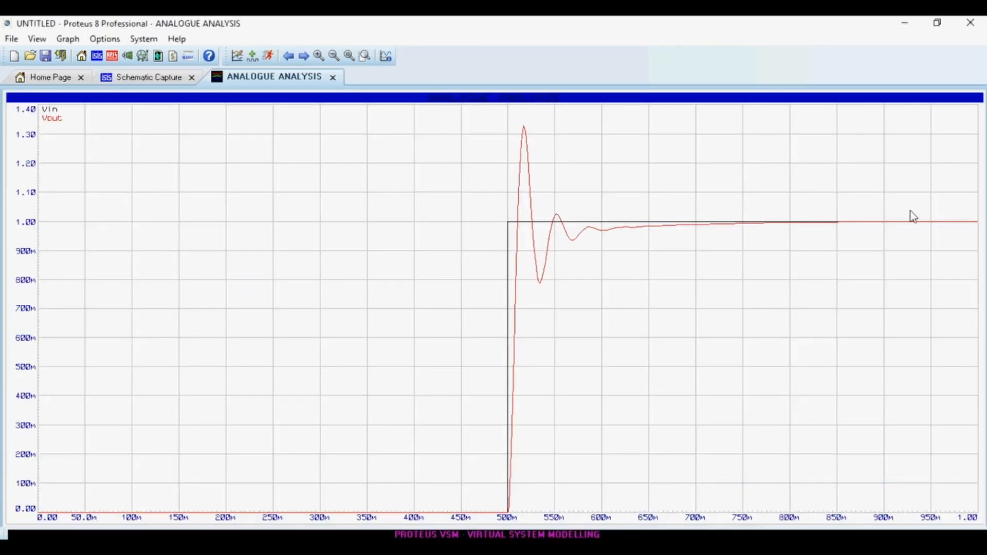
click(333, 77)
Step: Set the analogue graph's stop time to 2 and rerun its simulation
double_click(465, 261)
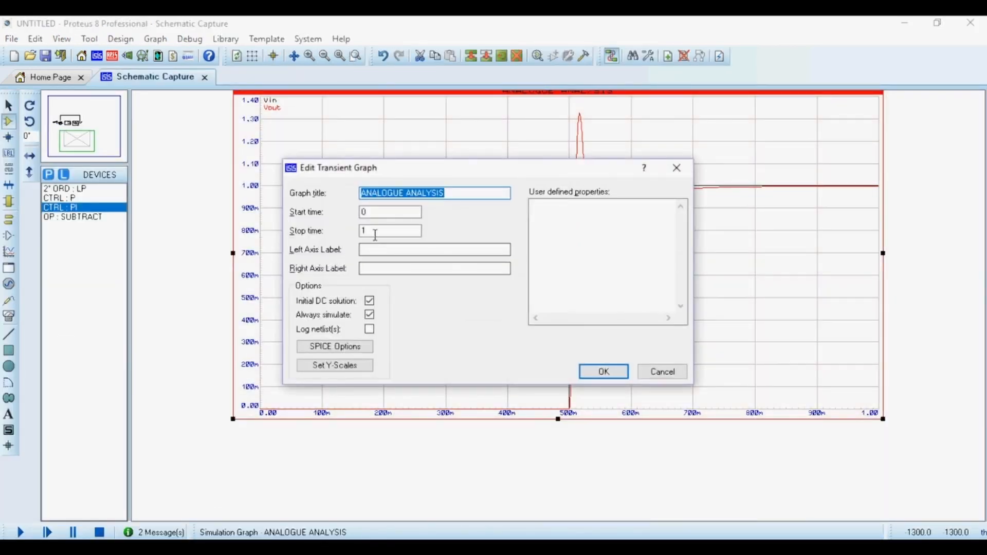
drag(375, 235, 335, 236)
key(Return)
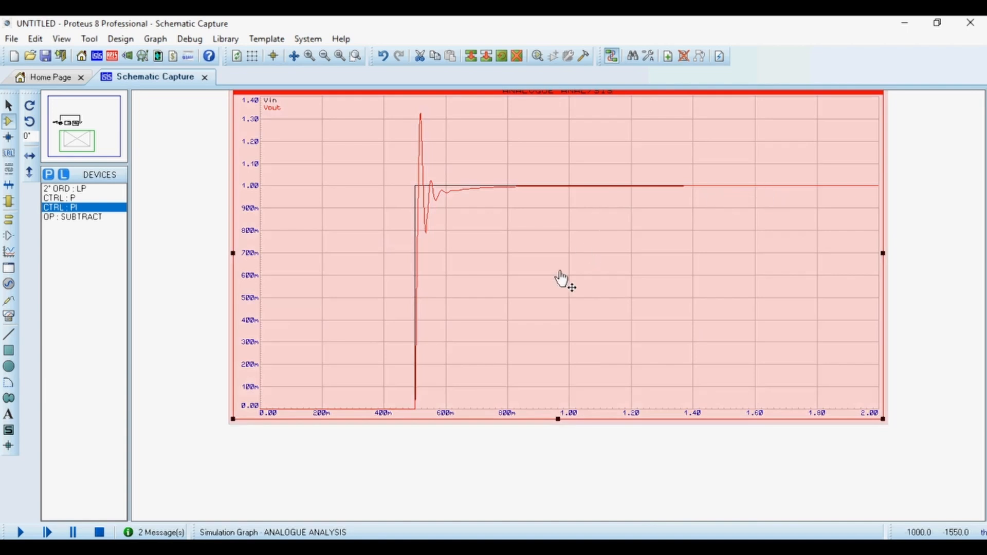
Step: Set the analogue graph's stop time to 1 and rerun its simulation
scroll(607, 316, down, 1)
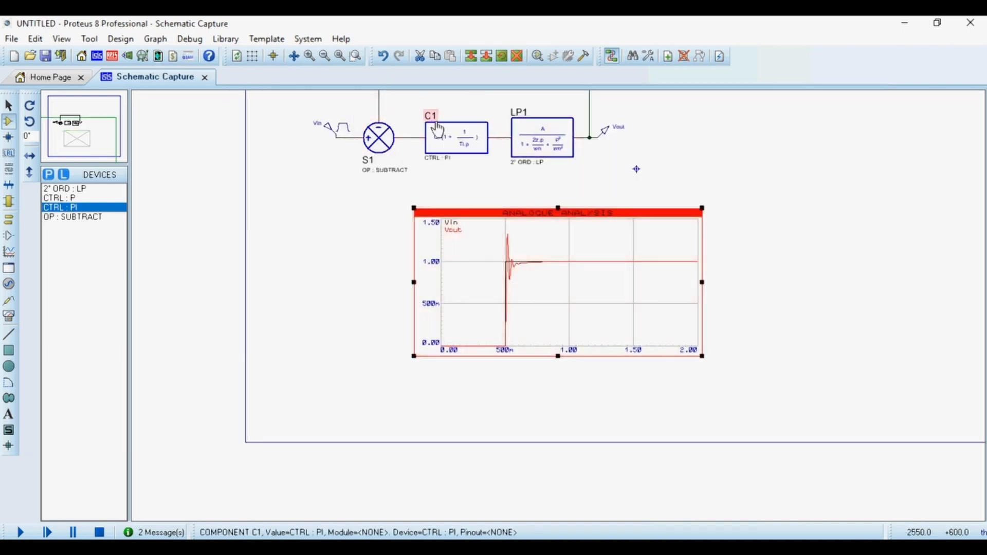
right_click(600, 287)
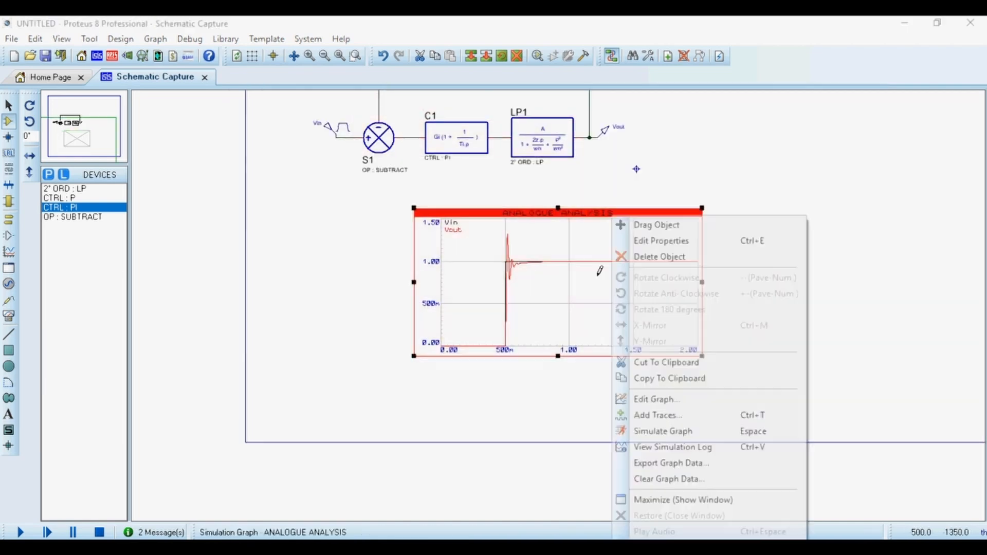
click(265, 260)
scroll(566, 276, up, 2)
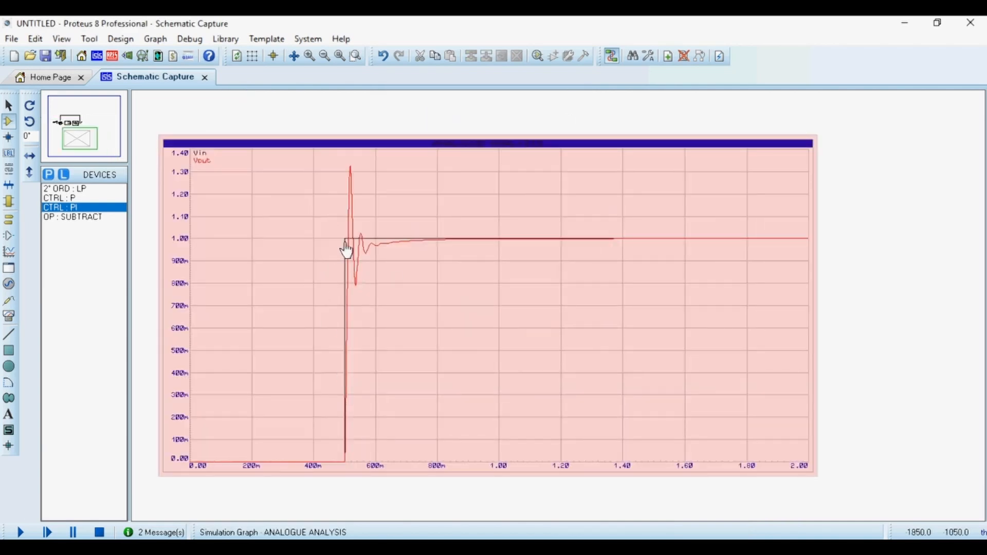
double_click(559, 363)
double_click(364, 231)
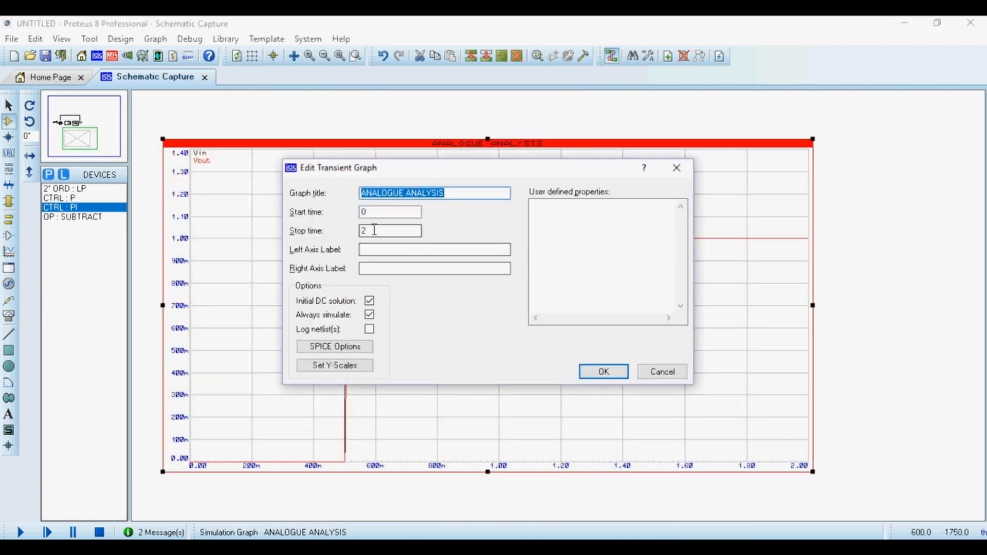
text(1)
key(Return)
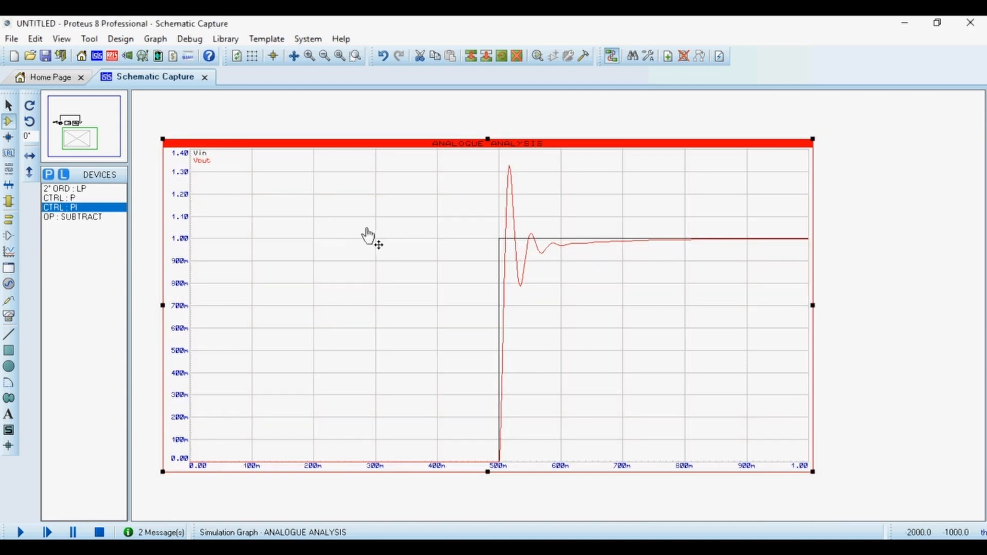
Step: Set PI controller C1's integral time constant to 1 and simulate the analogue graph again
scroll(540, 265, up, 2)
scroll(569, 286, down, 2)
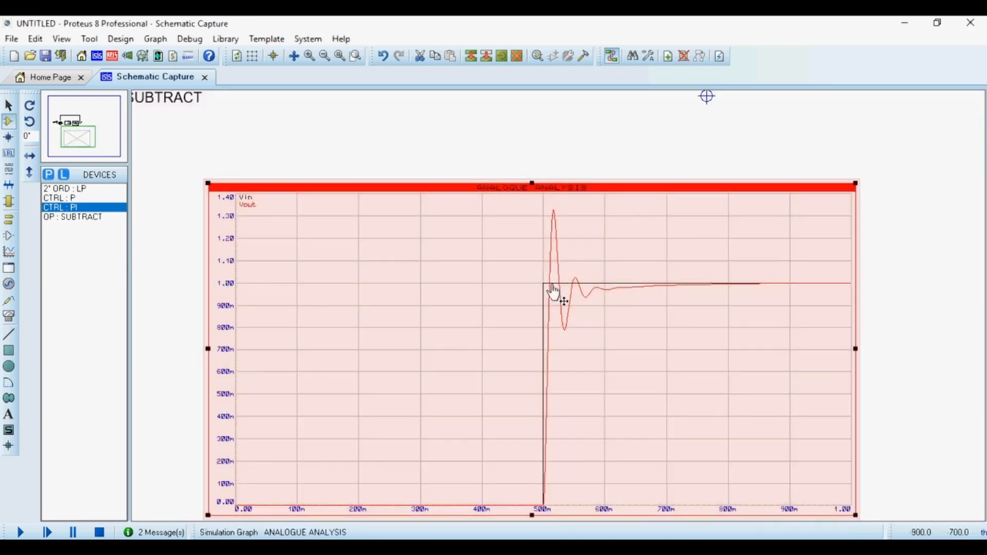
scroll(734, 289, down, 1)
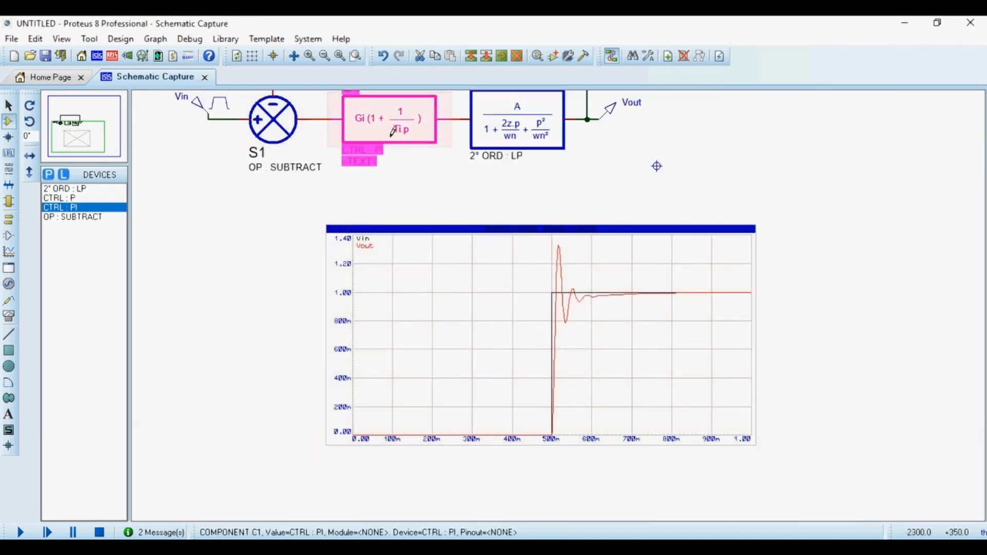
double_click(389, 121)
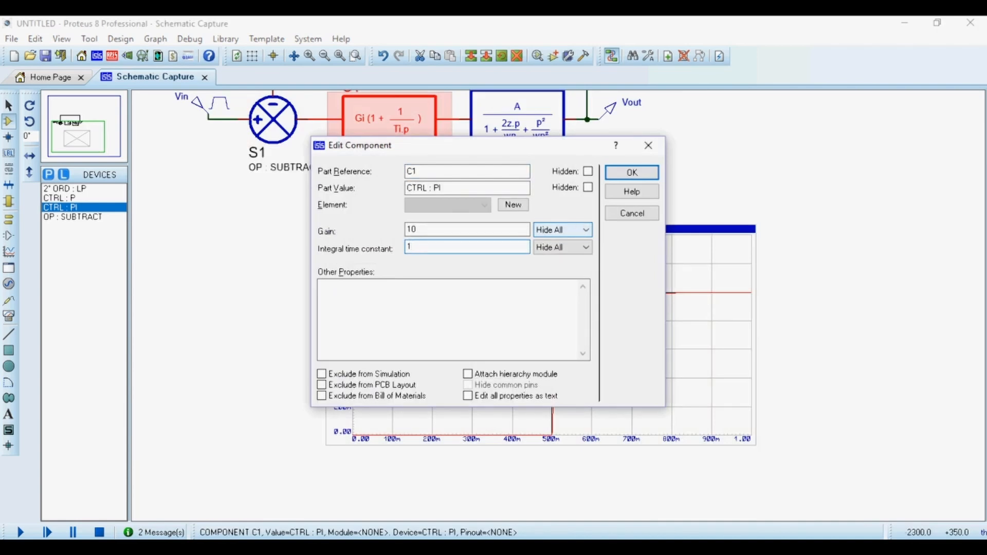
click(632, 173)
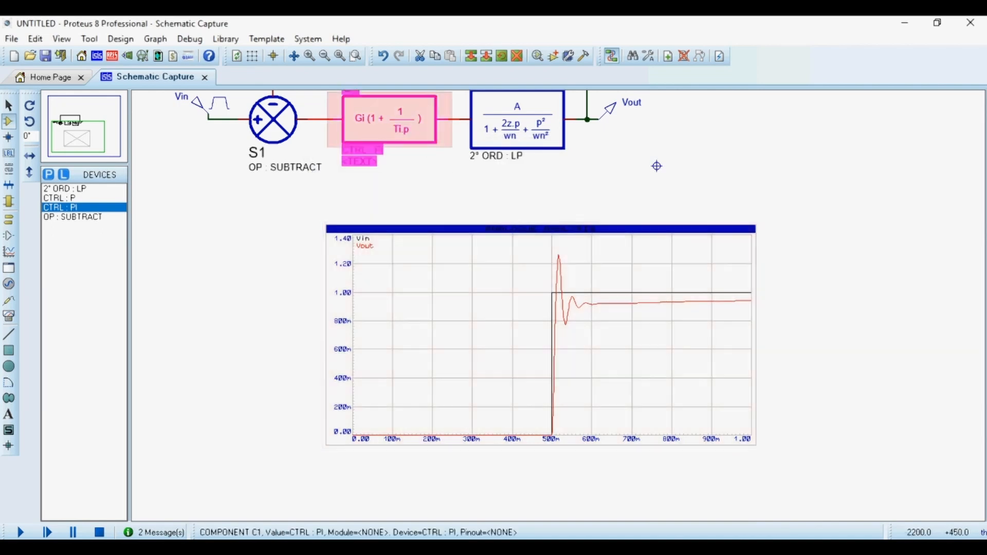
Step: Set C1's integral time constant back to 0.1 and rerun the graph simulation
double_click(403, 116)
double_click(438, 249)
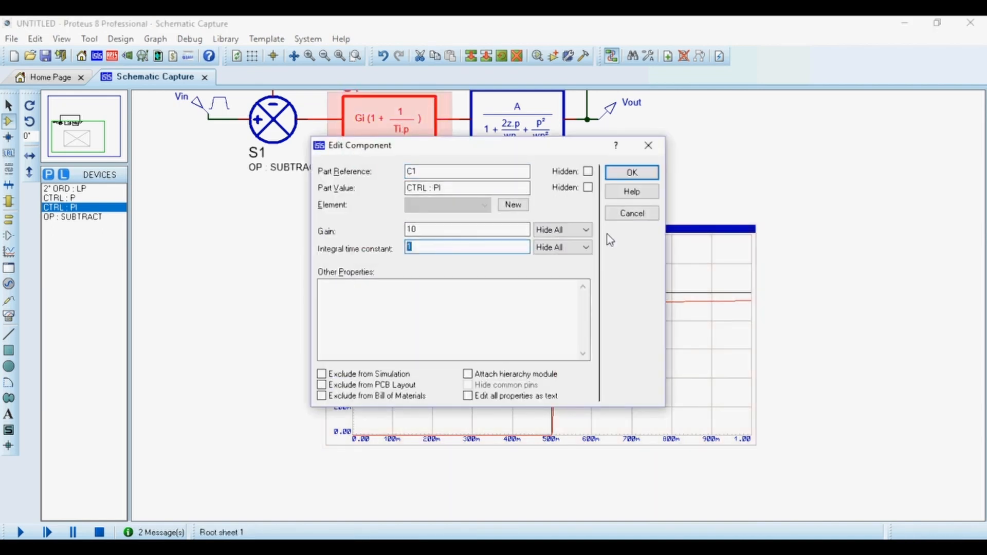
text(0.)
key(Return)
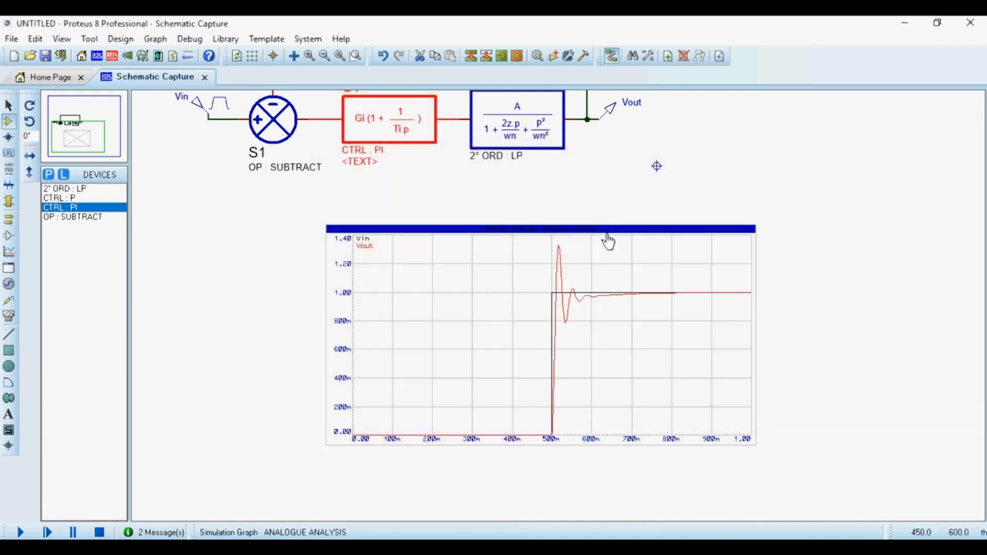
Step: Set C1's integral time constant to 0.01 and simulate the analogue graph again
double_click(372, 115)
click(427, 246)
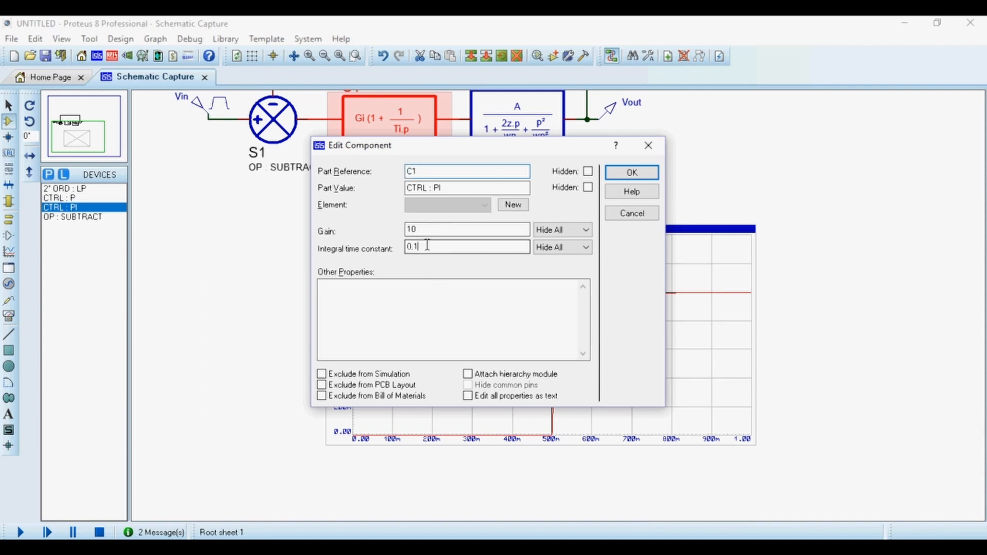
text(.0)
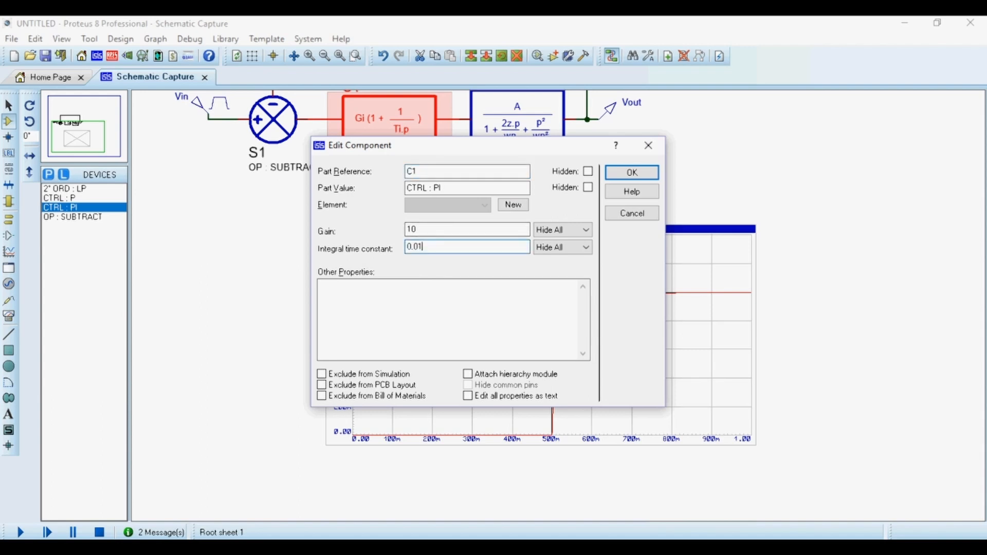
key(Return)
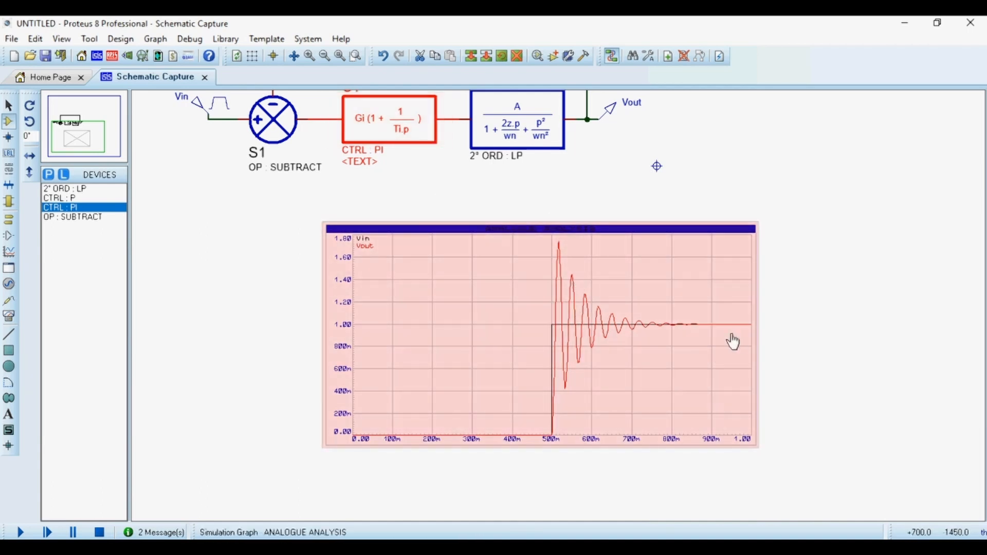
Step: Set C1's integral time constant to 0.1 and its gain to 5, and rerun the graph simulation
double_click(332, 126)
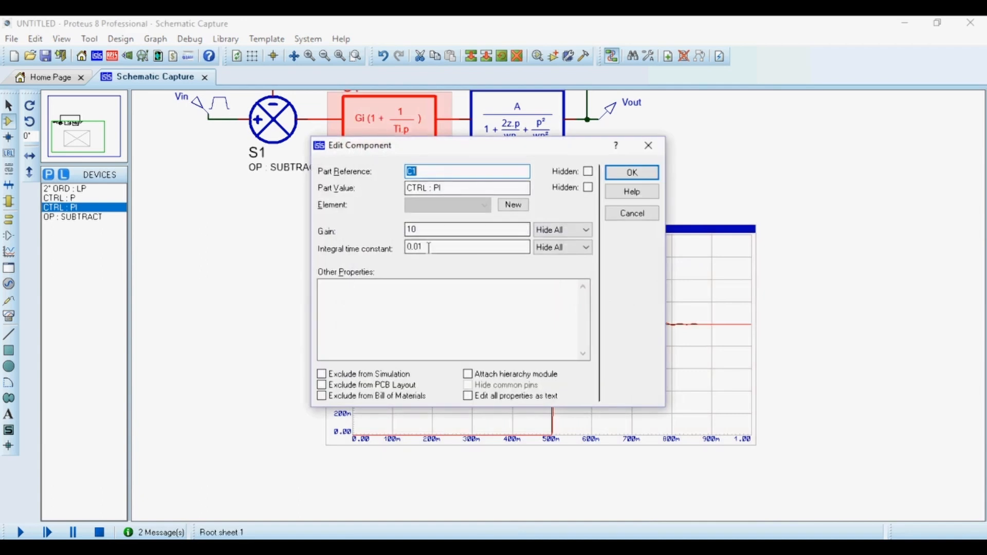
double_click(414, 247)
text(0)
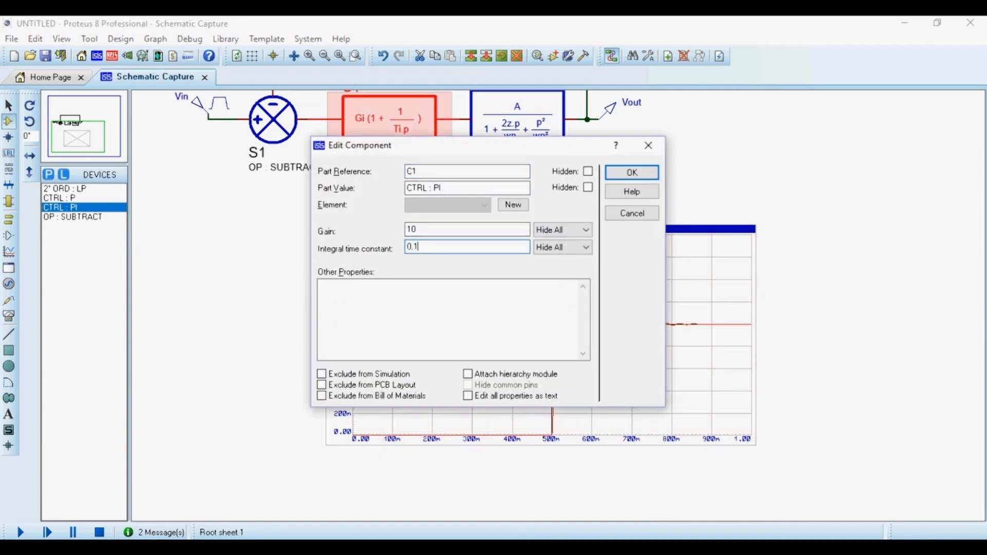
text(.1)
double_click(416, 230)
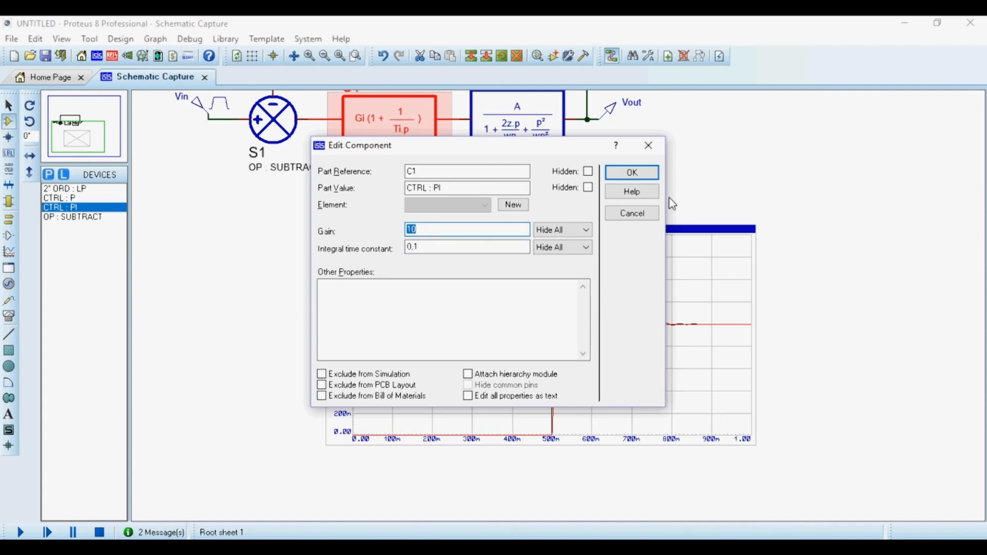
text(1)
key(Return)
key(space)
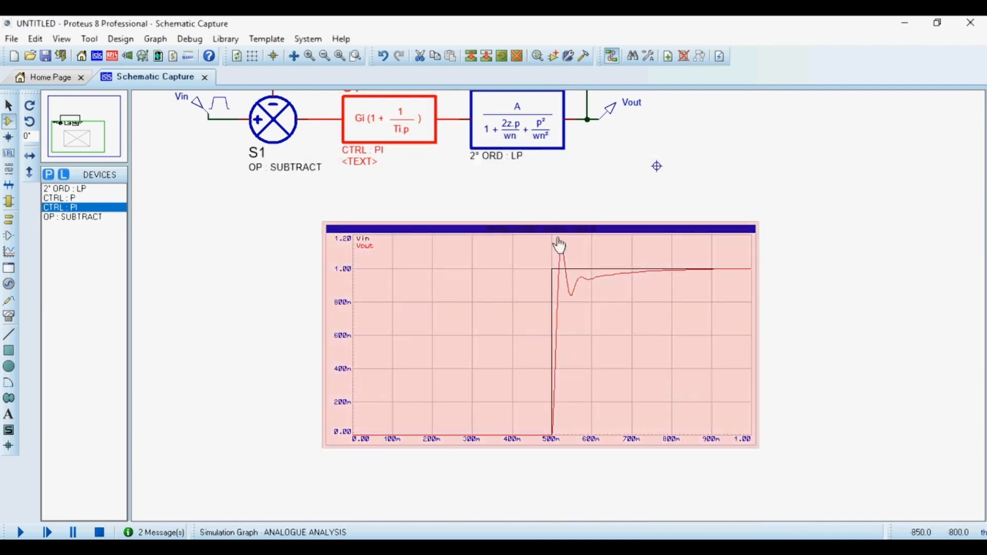
Step: Maximise the analogue graph, read Vout's overshoot peak with the cursor, and close the graph window
right_click(640, 303)
click(743, 502)
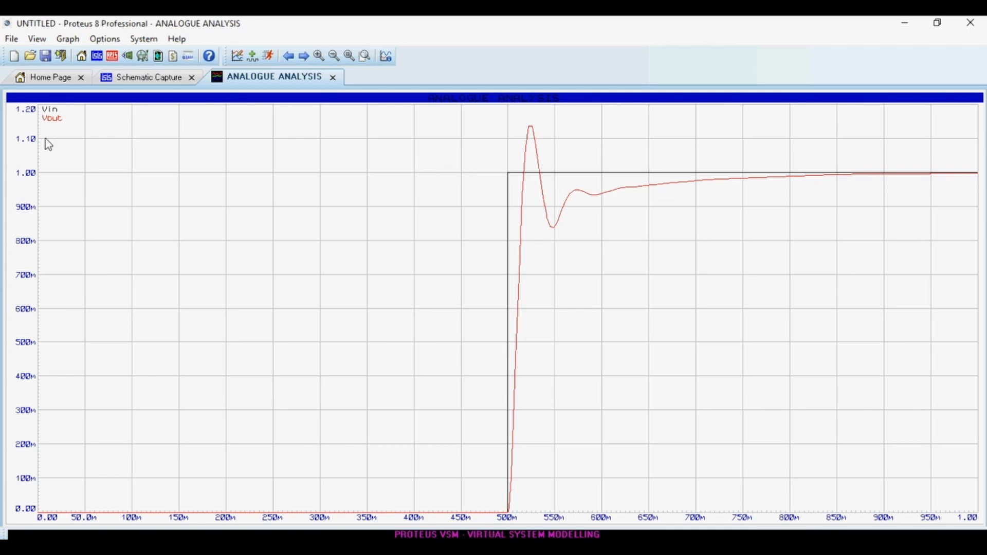
click(529, 126)
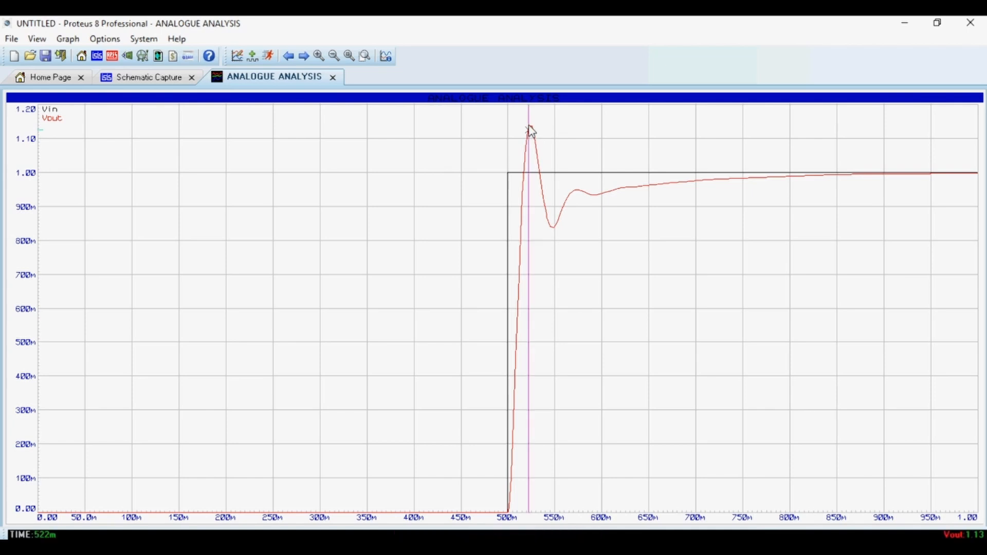
click(531, 129)
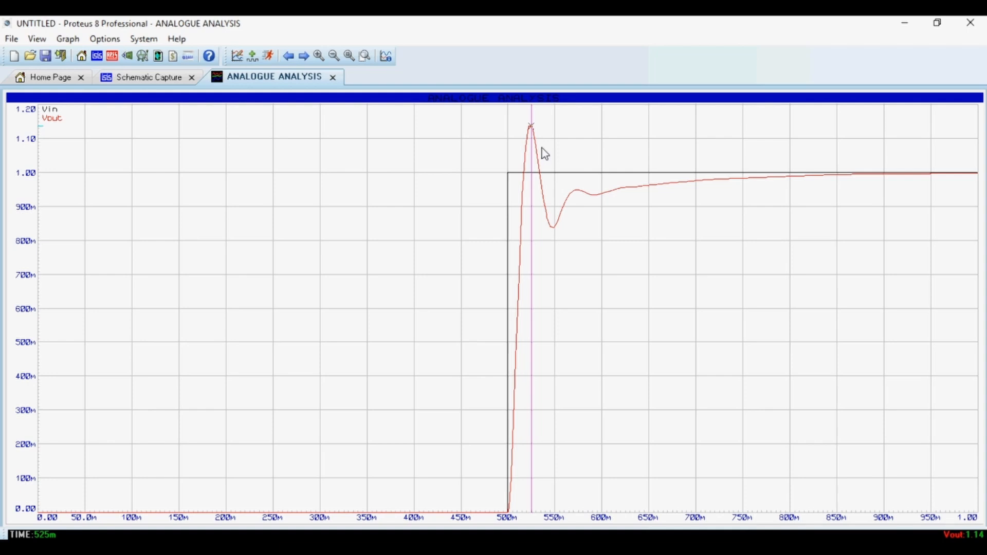
click(333, 77)
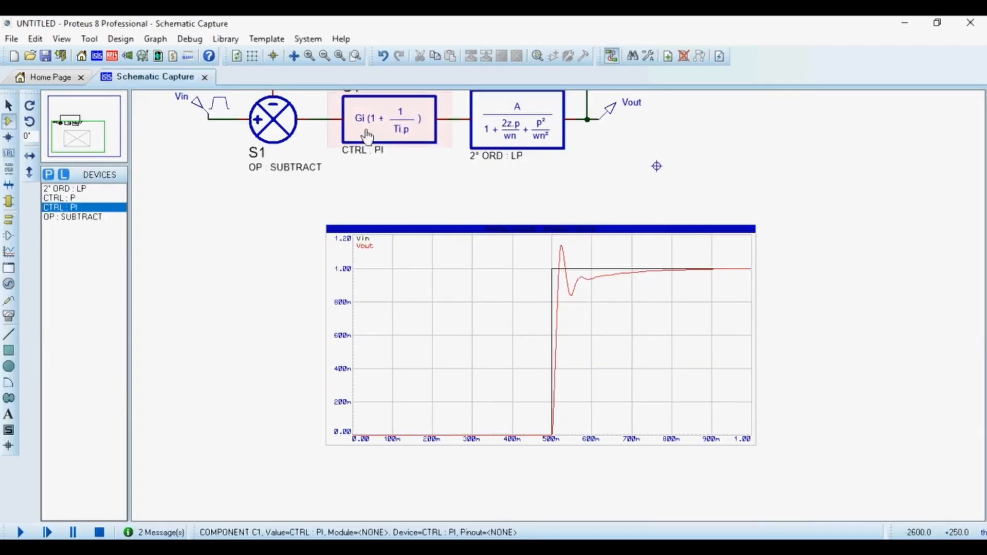
Step: Set C1's gain to 10 and simulate the analogue graph again
double_click(381, 125)
drag(426, 225, 366, 223)
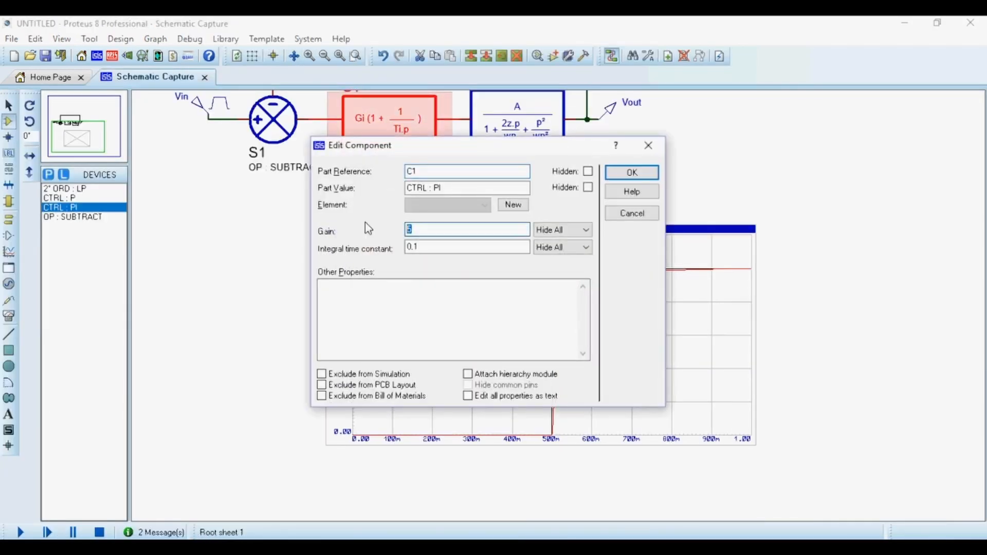
click(632, 173)
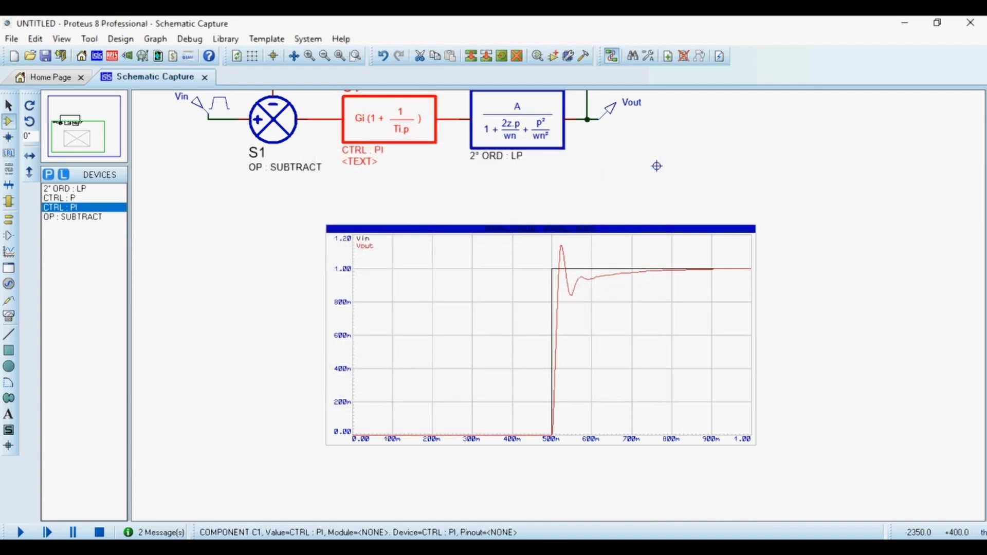
Step: Maximise the analogue graph, measure Vout's peak value and time under the gain of 10, and close the graph window
right_click(635, 352)
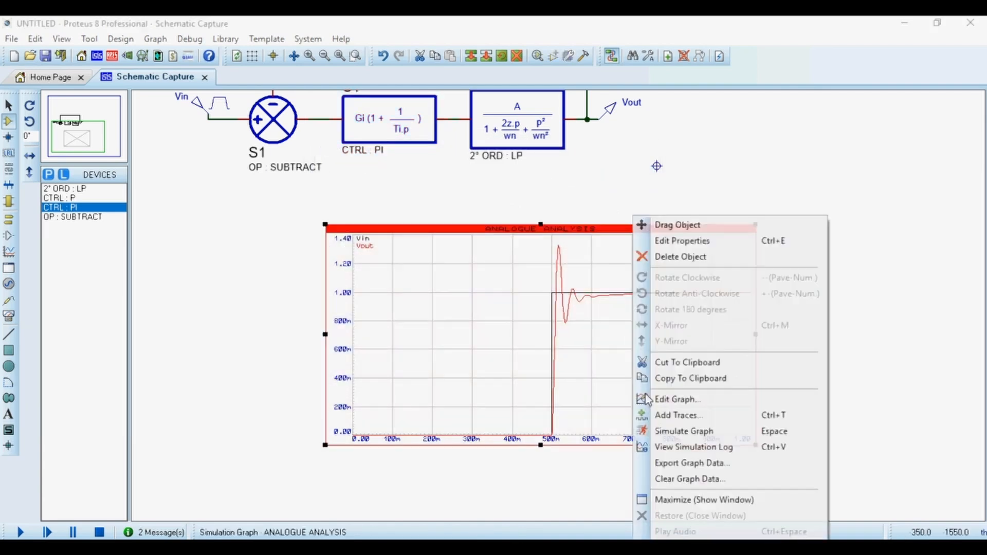
click(720, 498)
click(523, 135)
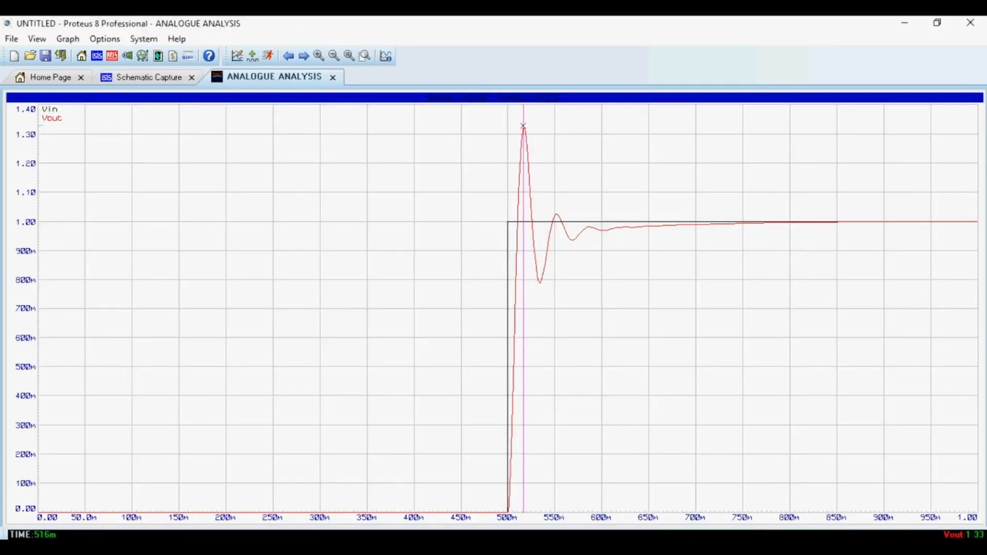
click(524, 129)
scroll(524, 130, up, 4)
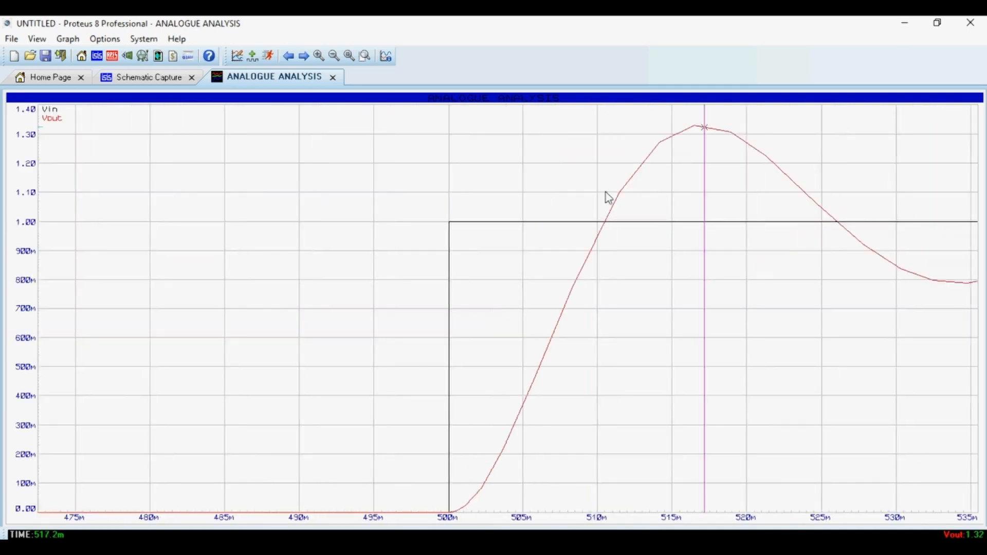
scroll(777, 181, up, 1)
scroll(477, 295, up, 2)
click(239, 126)
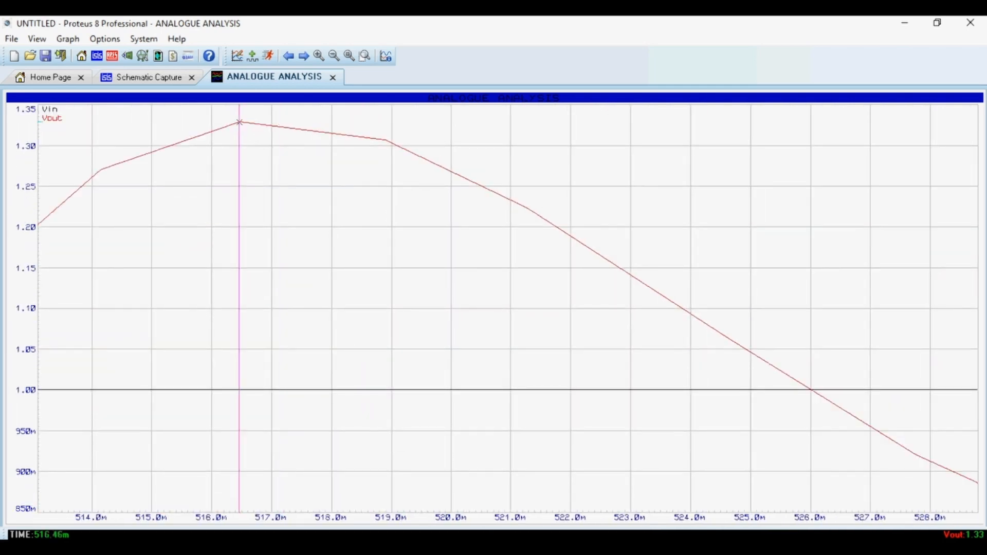
scroll(315, 165, down, 4)
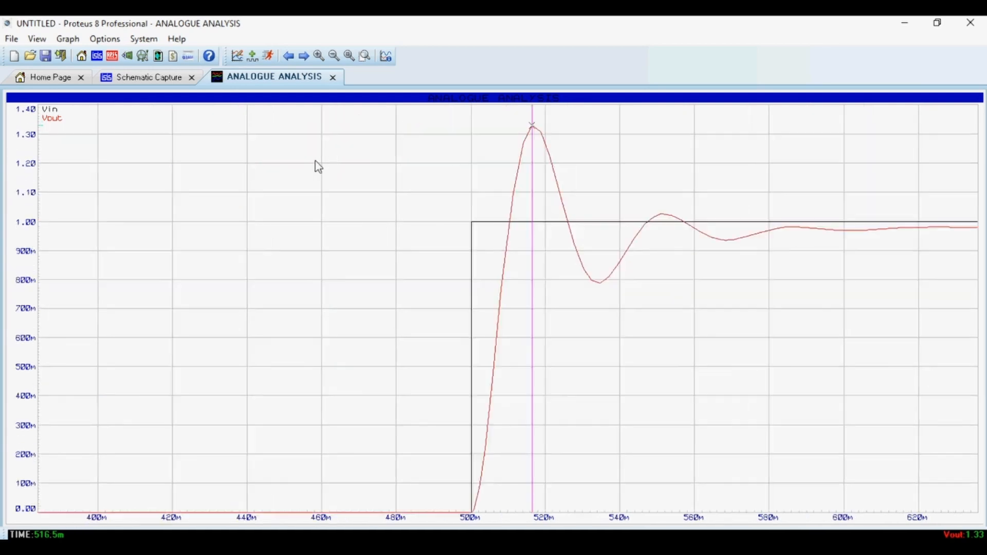
click(332, 77)
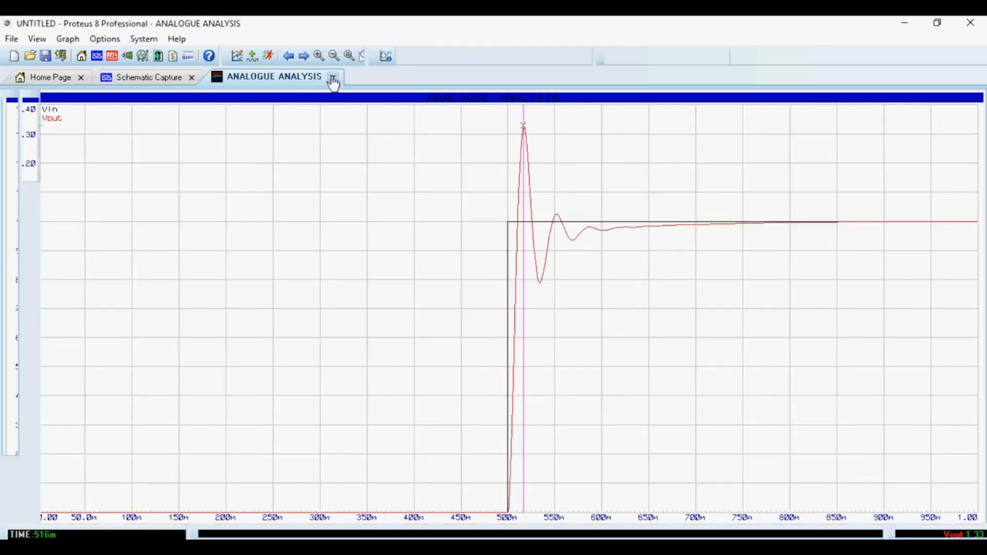
Step: Set PI controller C1's gain back to 5 and rerun the graph simulation
double_click(401, 131)
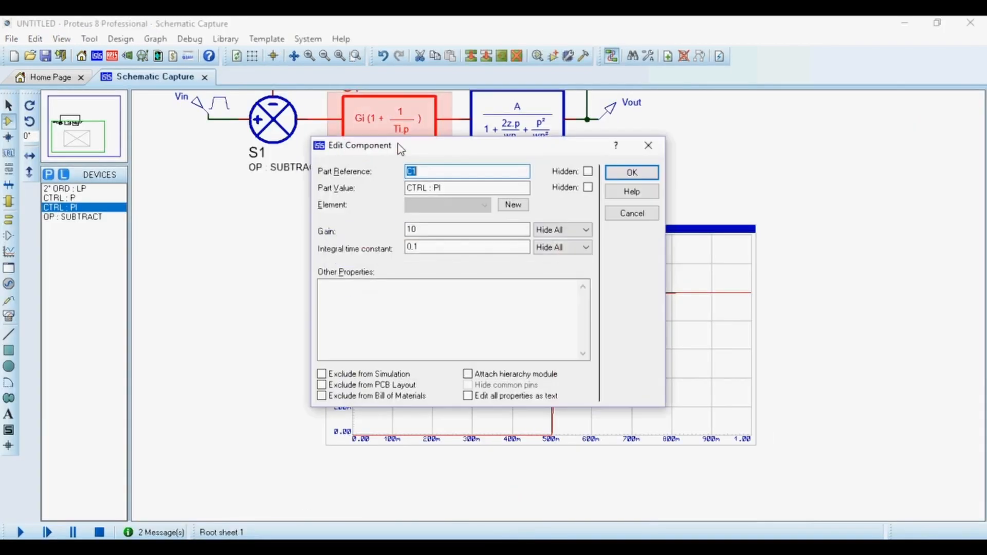
drag(424, 231, 373, 230)
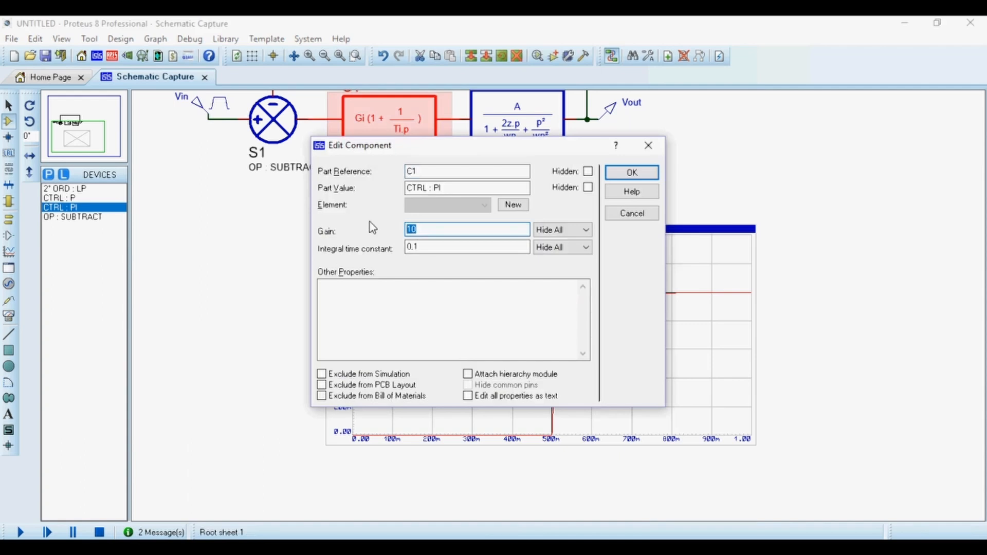
text(1)
key(Return)
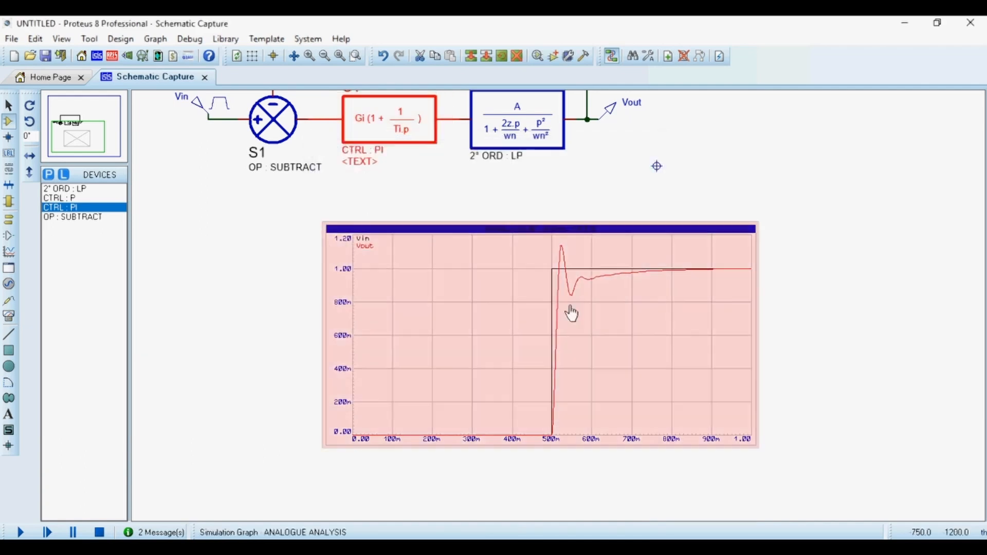
Step: Set C1's integral time constant to 0.05 and simulate the analogue graph again
double_click(397, 140)
click(444, 248)
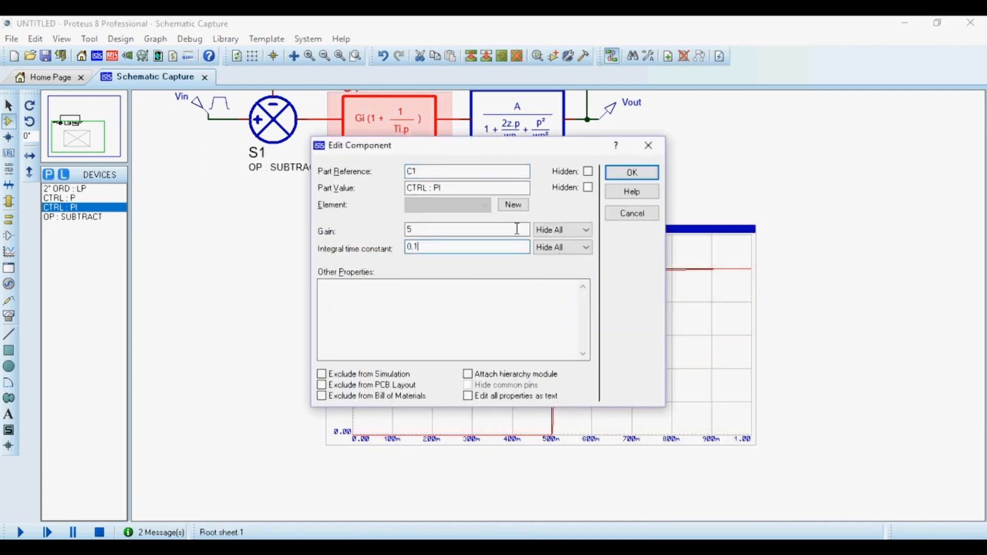
key(BackSpace)
text(05)
key(Return)
key(space)
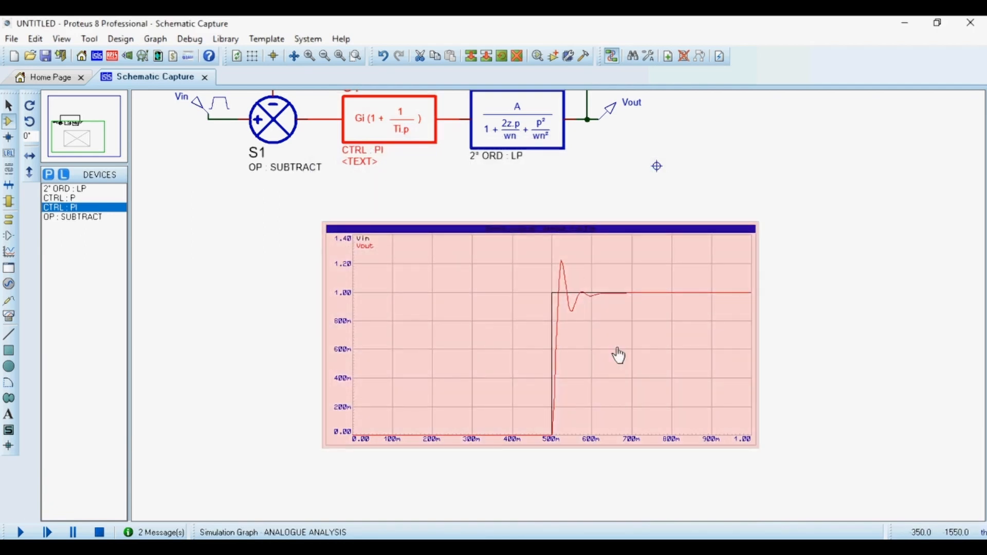
Step: Maximise the analogue graph, examine Vout's transient around the 500 ms input step up close, and close the graph window
right_click(650, 354)
click(759, 500)
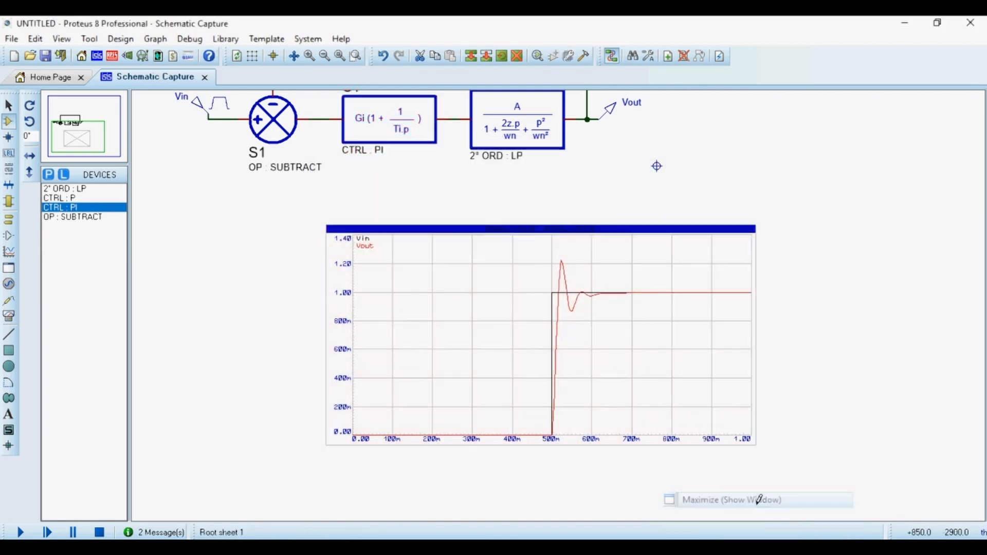
scroll(590, 271, up, 2)
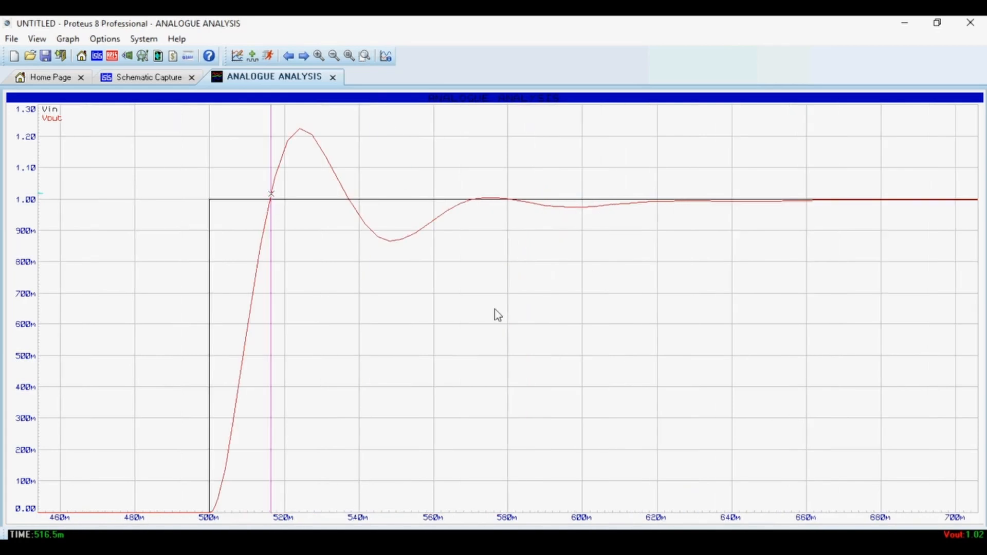
scroll(497, 314, down, 2)
click(333, 77)
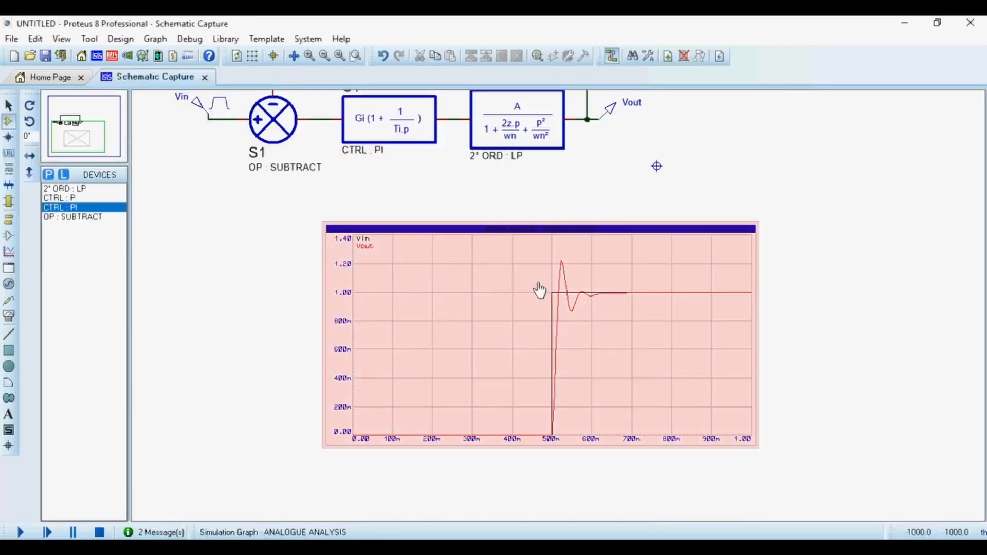
scroll(539, 289, up, 2)
scroll(559, 303, down, 2)
scroll(561, 301, down, 2)
scroll(561, 301, up, 2)
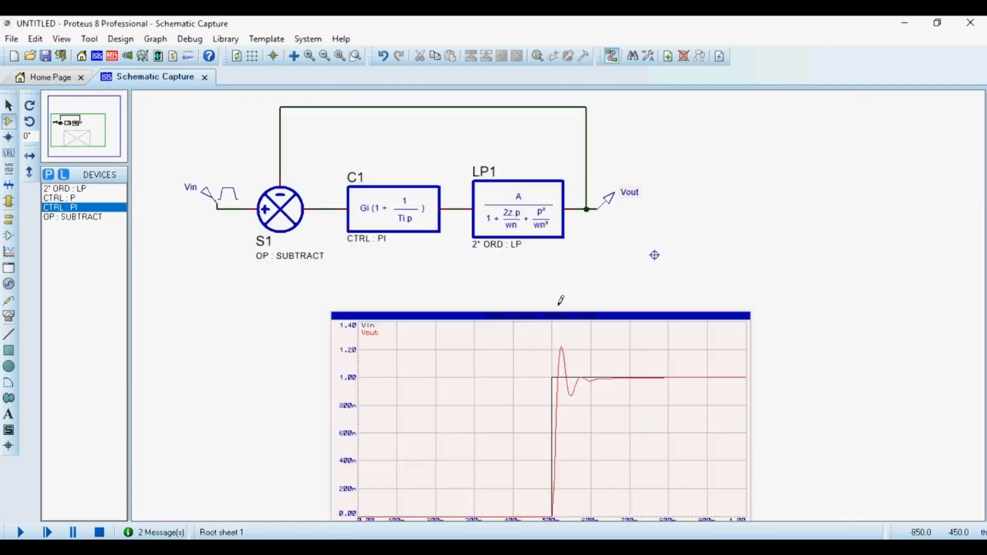
scroll(560, 301, up, 1)
scroll(561, 301, down, 2)
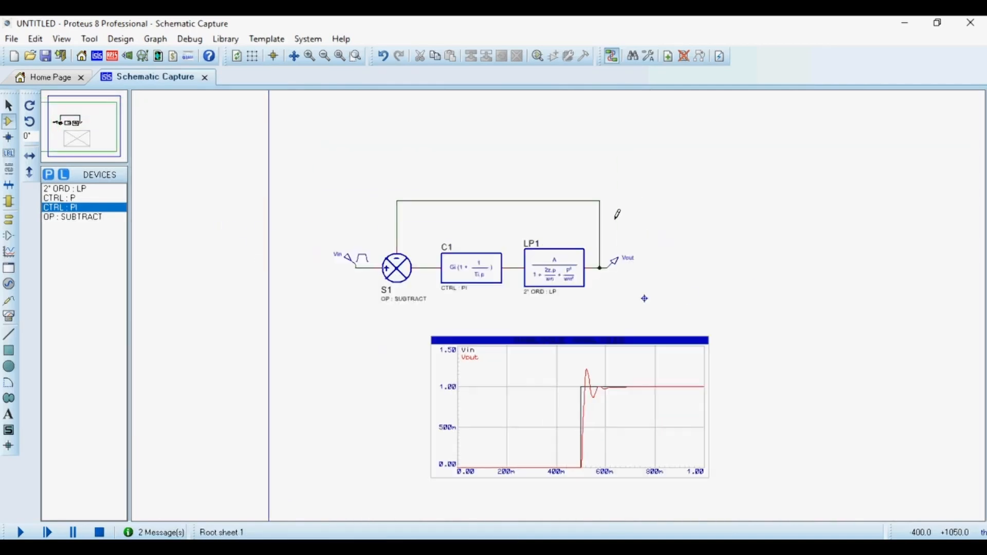
scroll(581, 301, down, 1)
scroll(566, 306, up, 3)
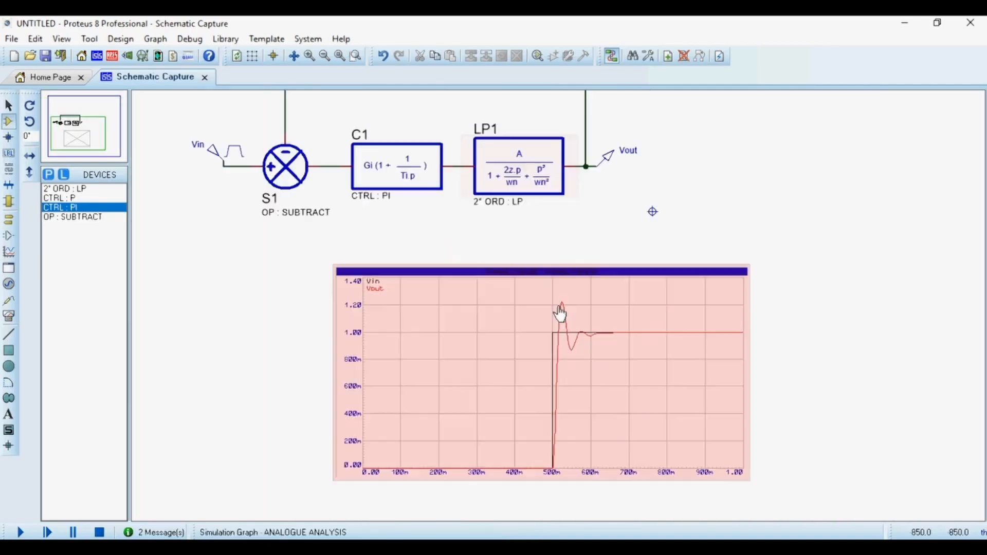
scroll(650, 256, down, 2)
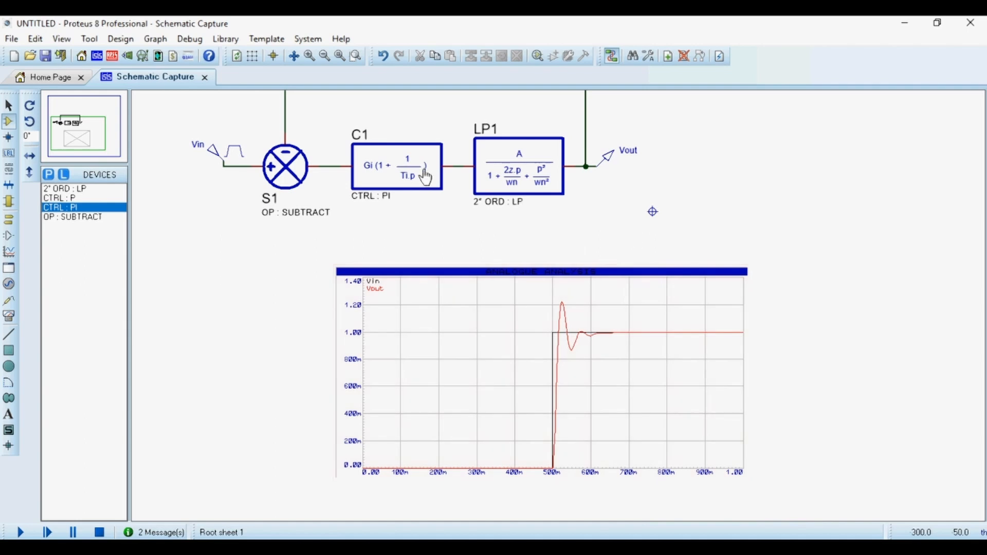